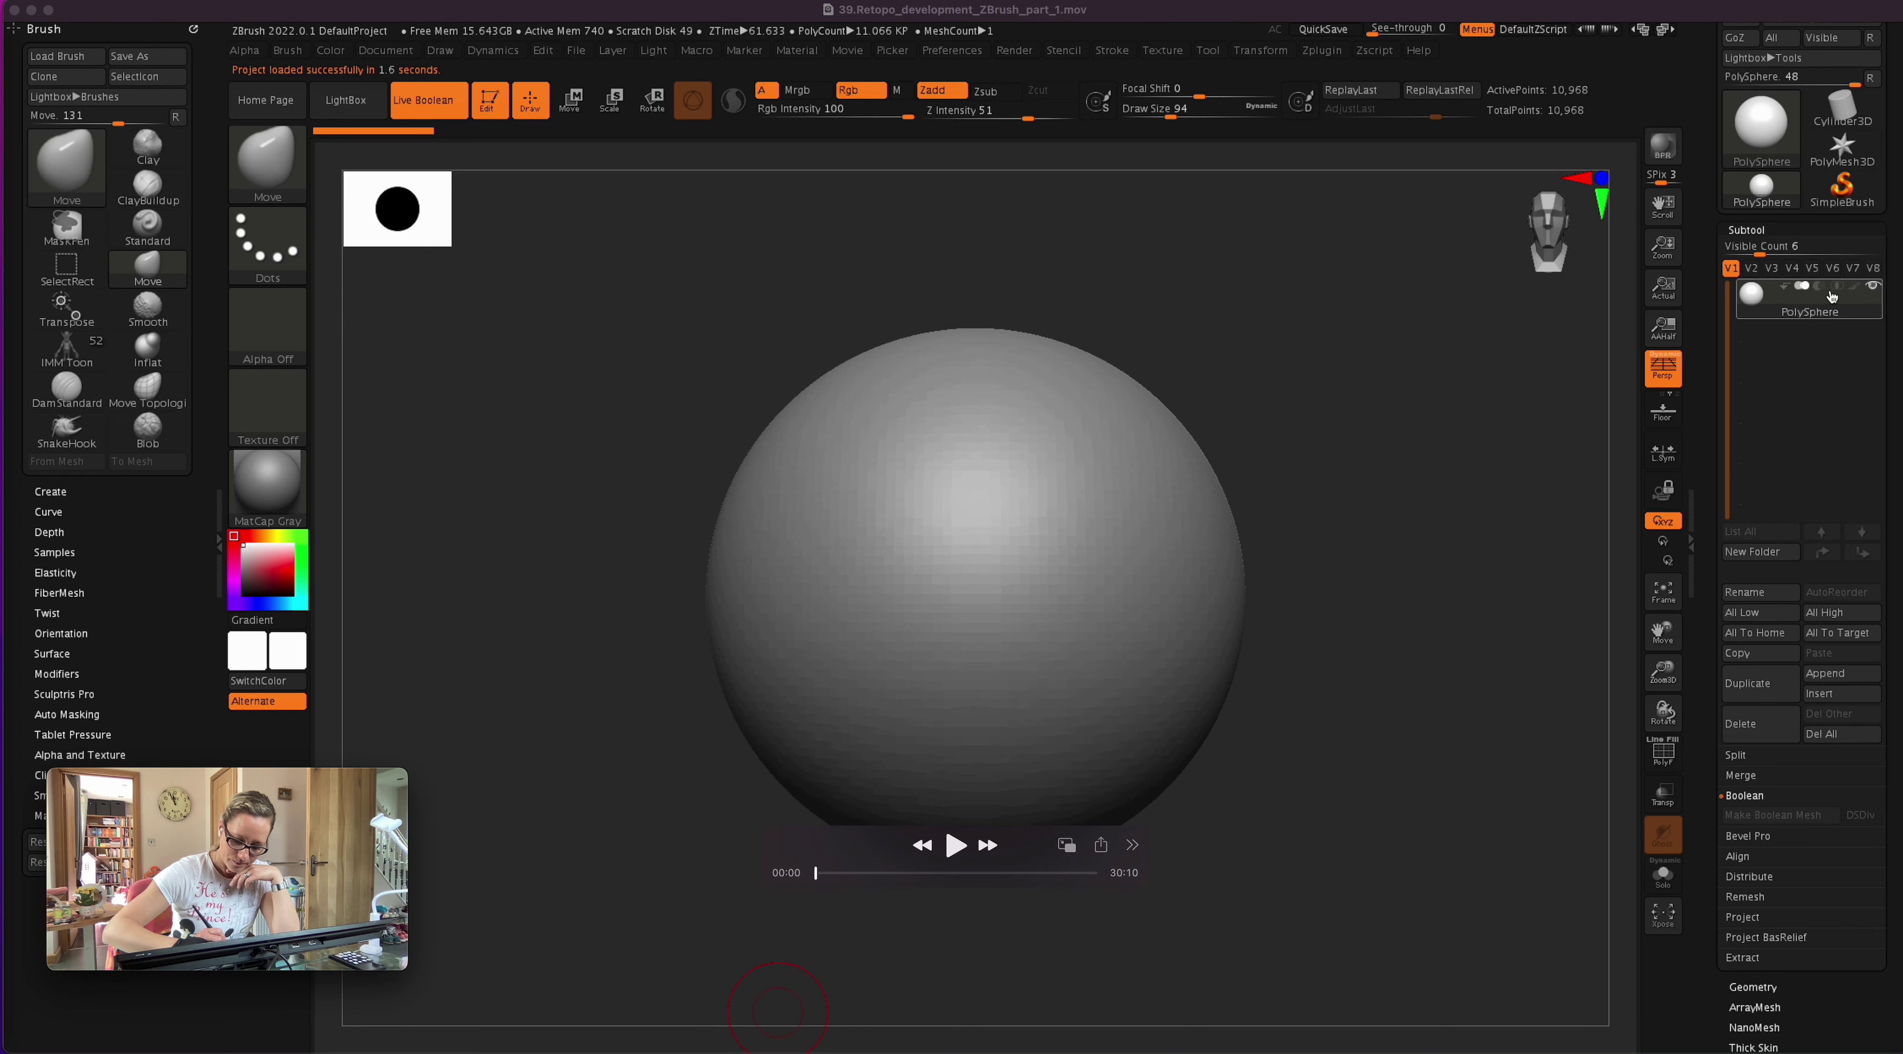
{"action": "key", "text": "space"}
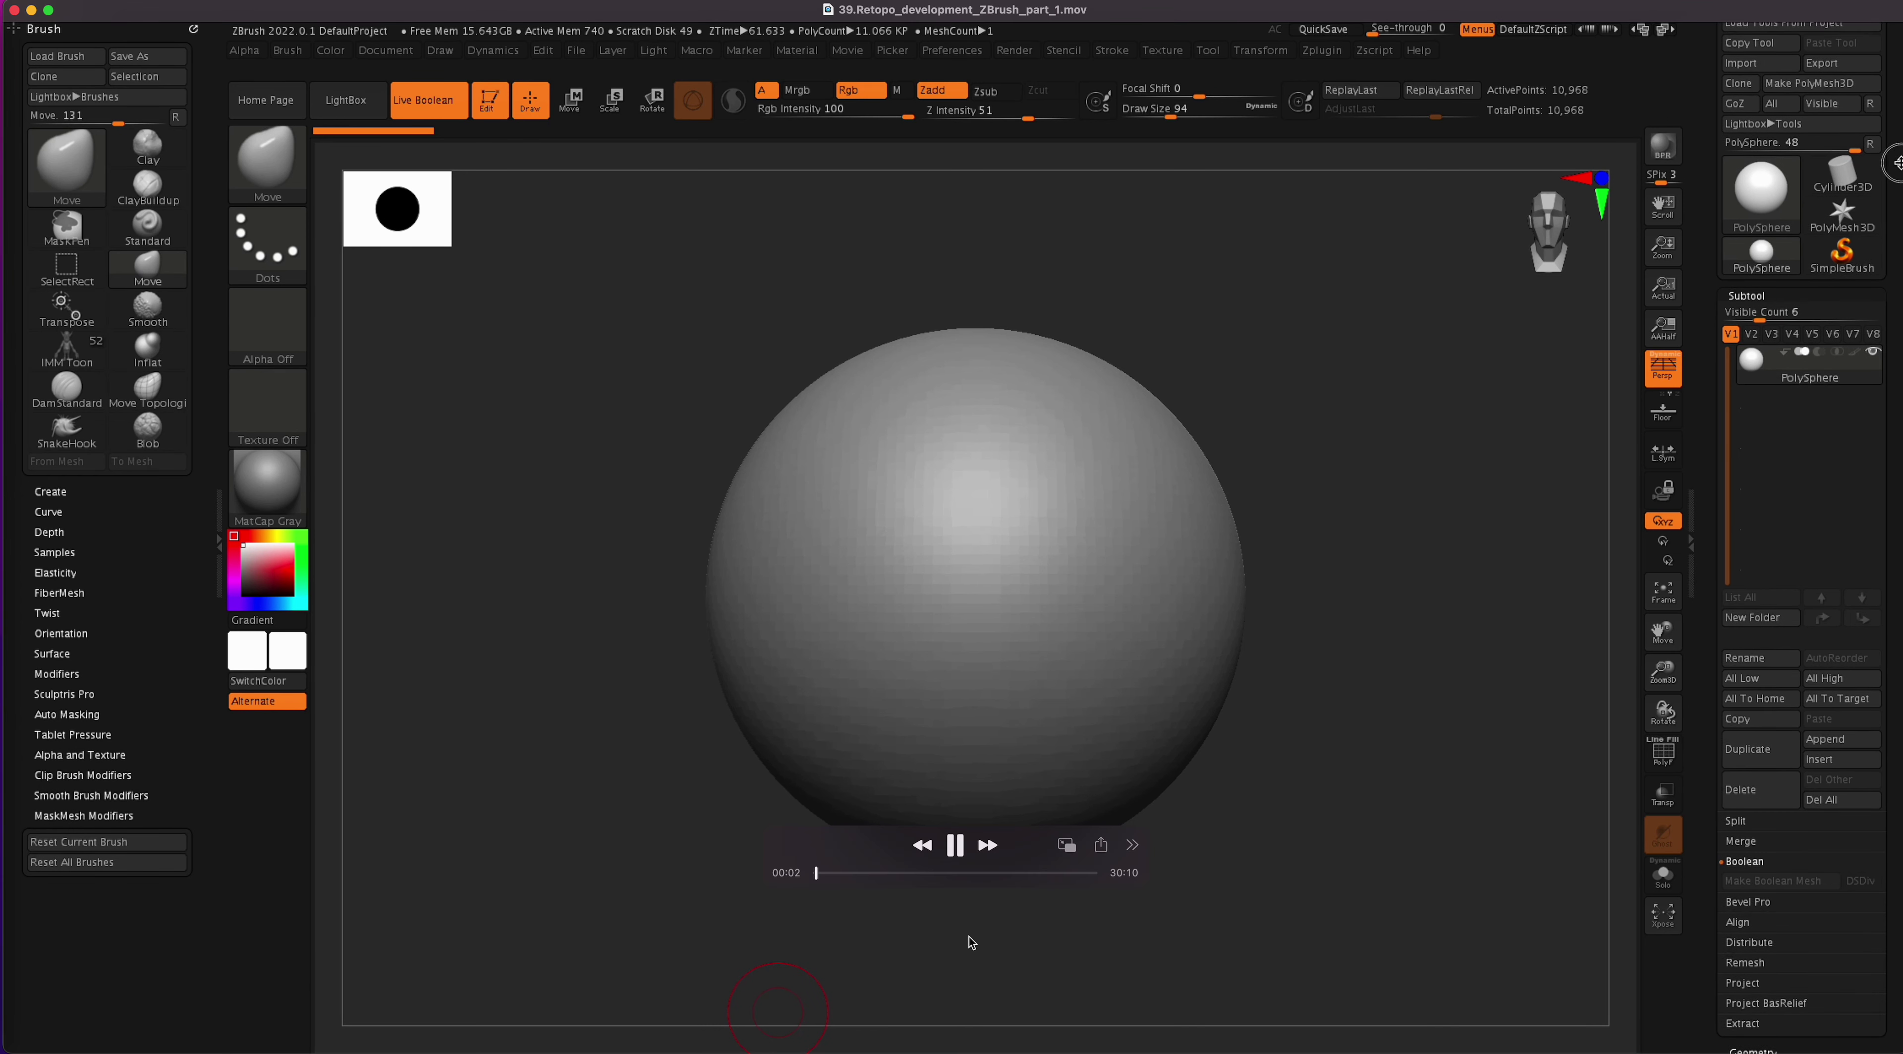
{"action": "right_click", "coordinate": [2, 569]}
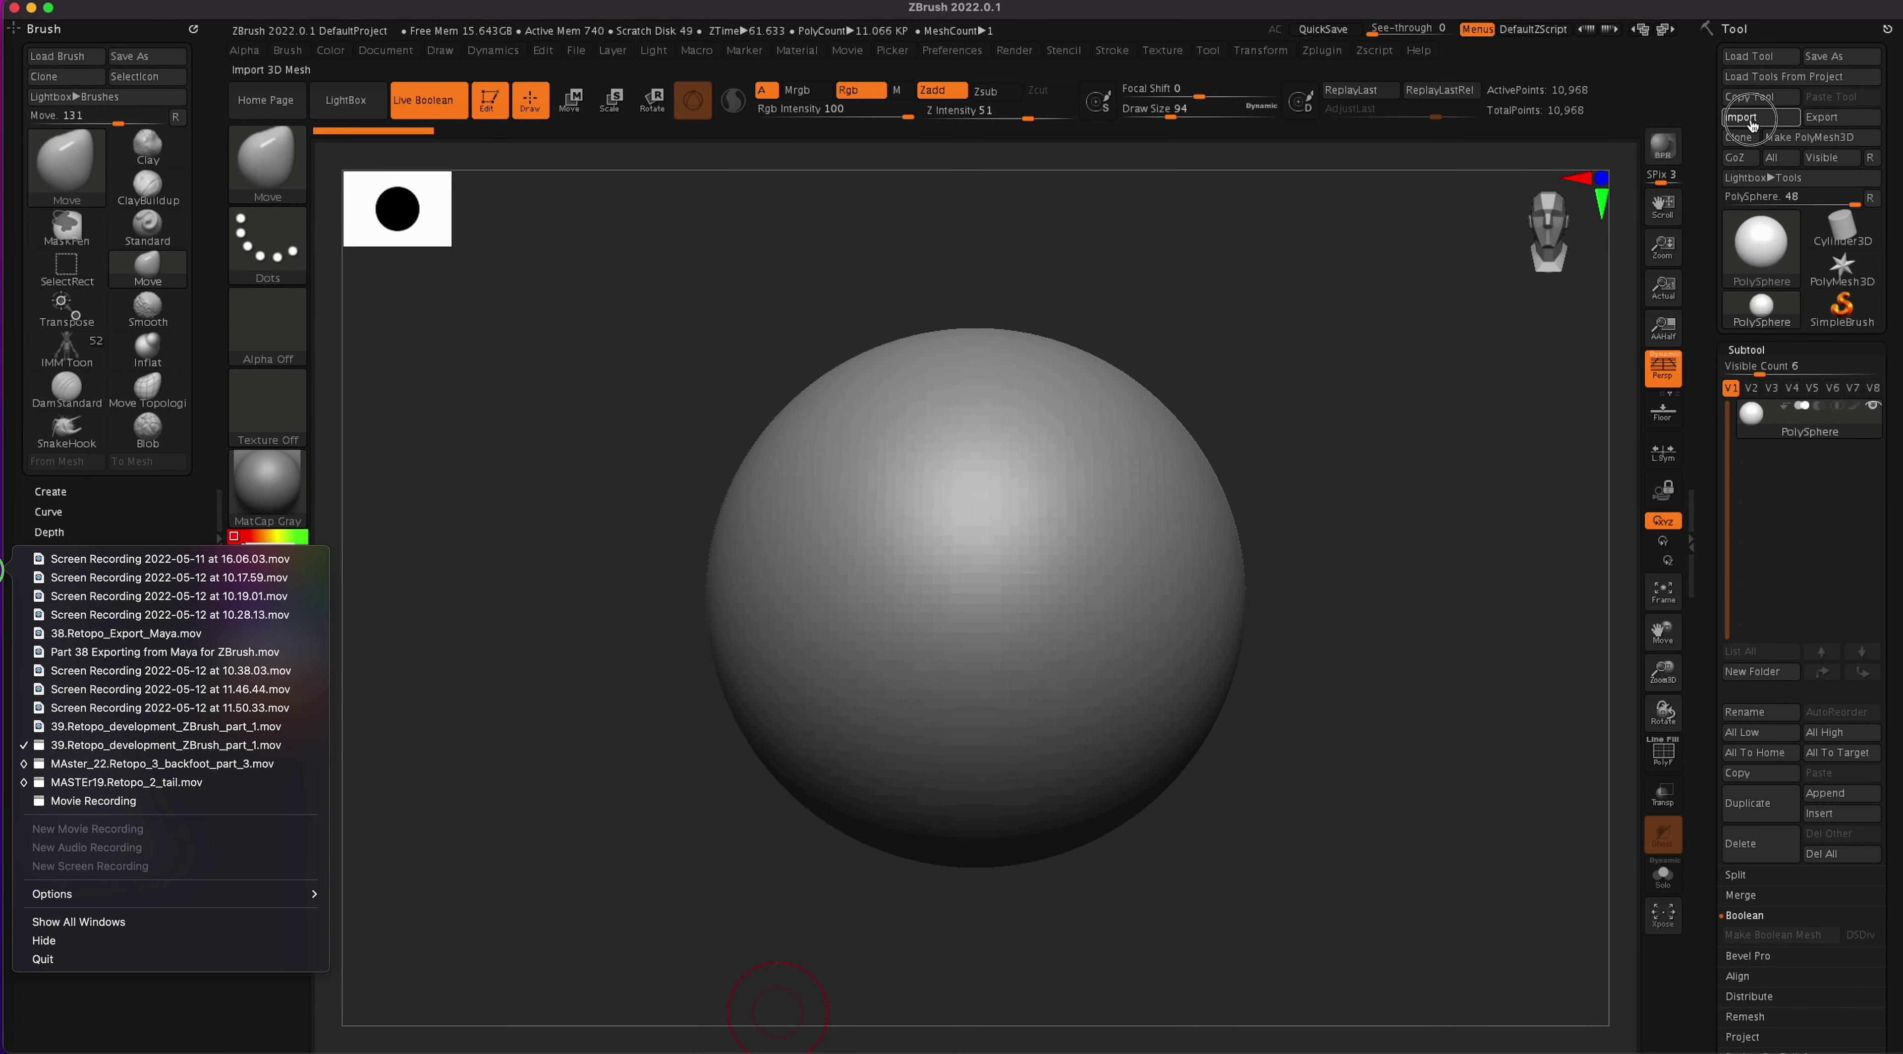
{"action": "left_click", "coordinate": [111, 800]}
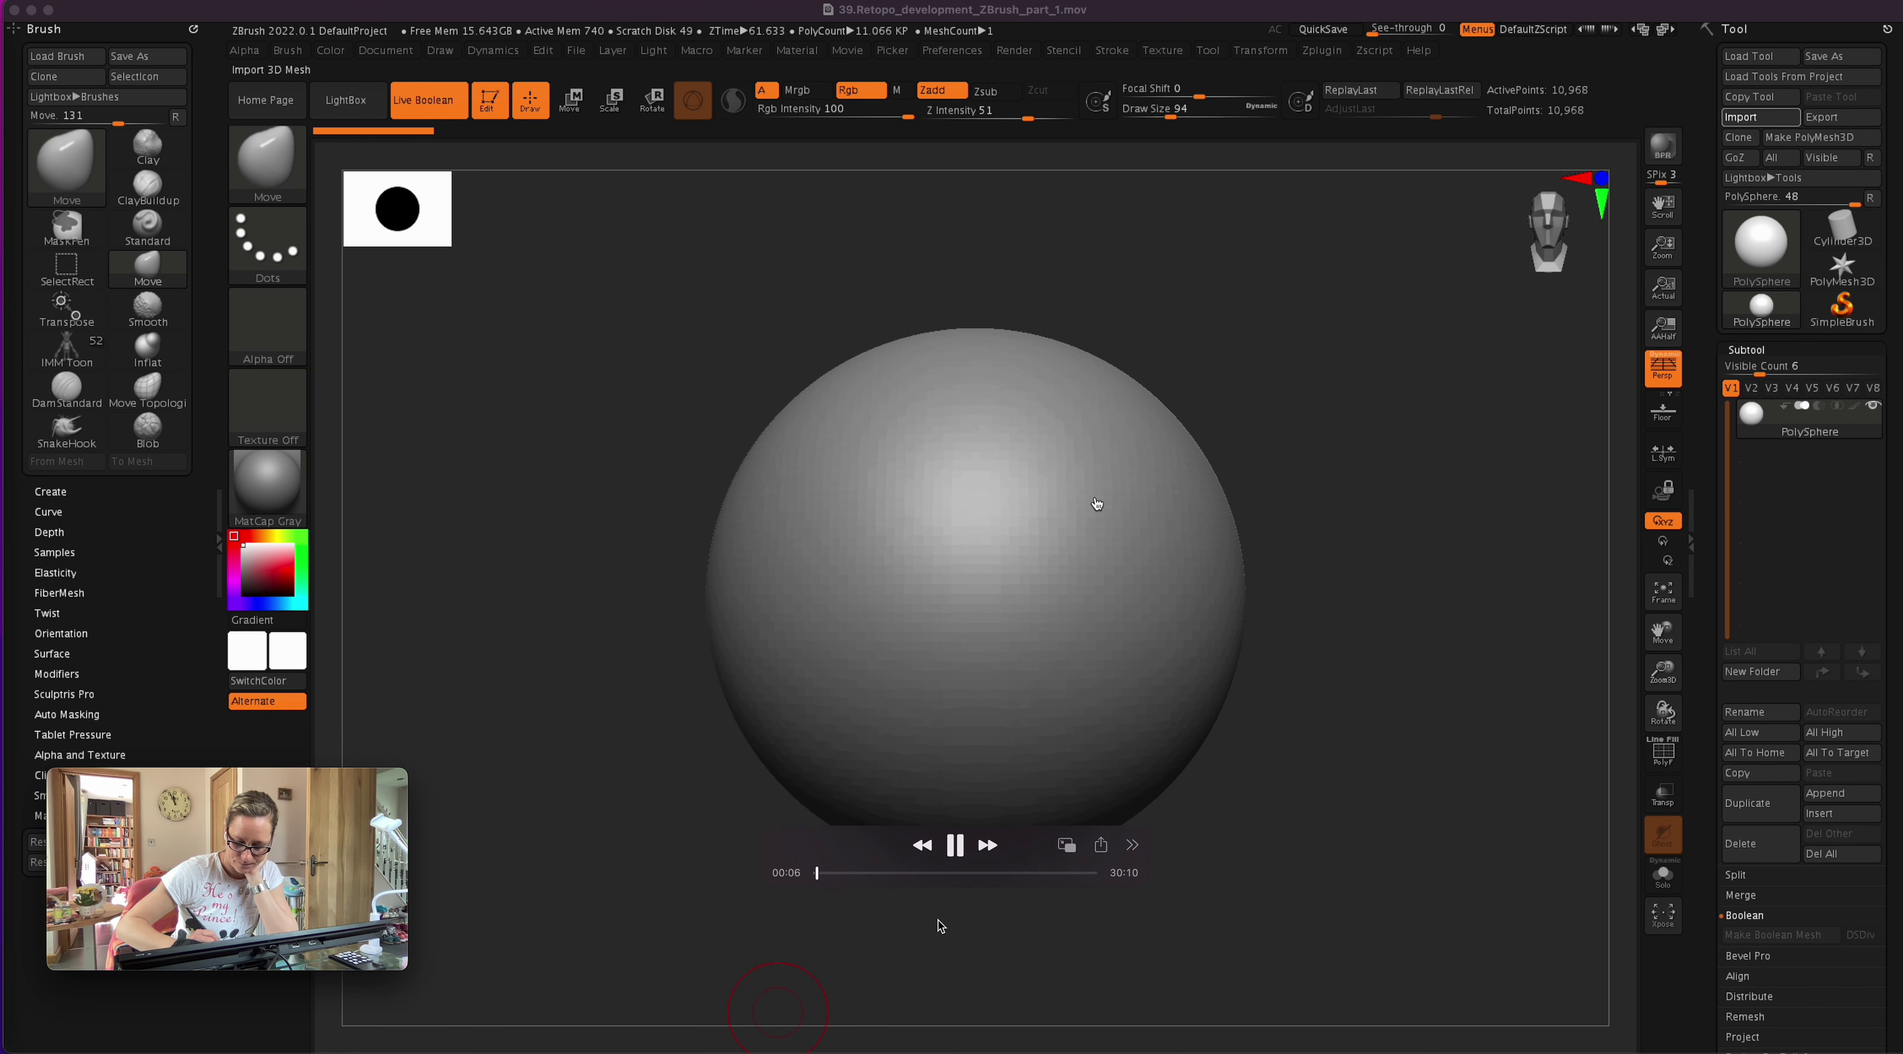
{"action": "left_click", "coordinate": [991, 845]}
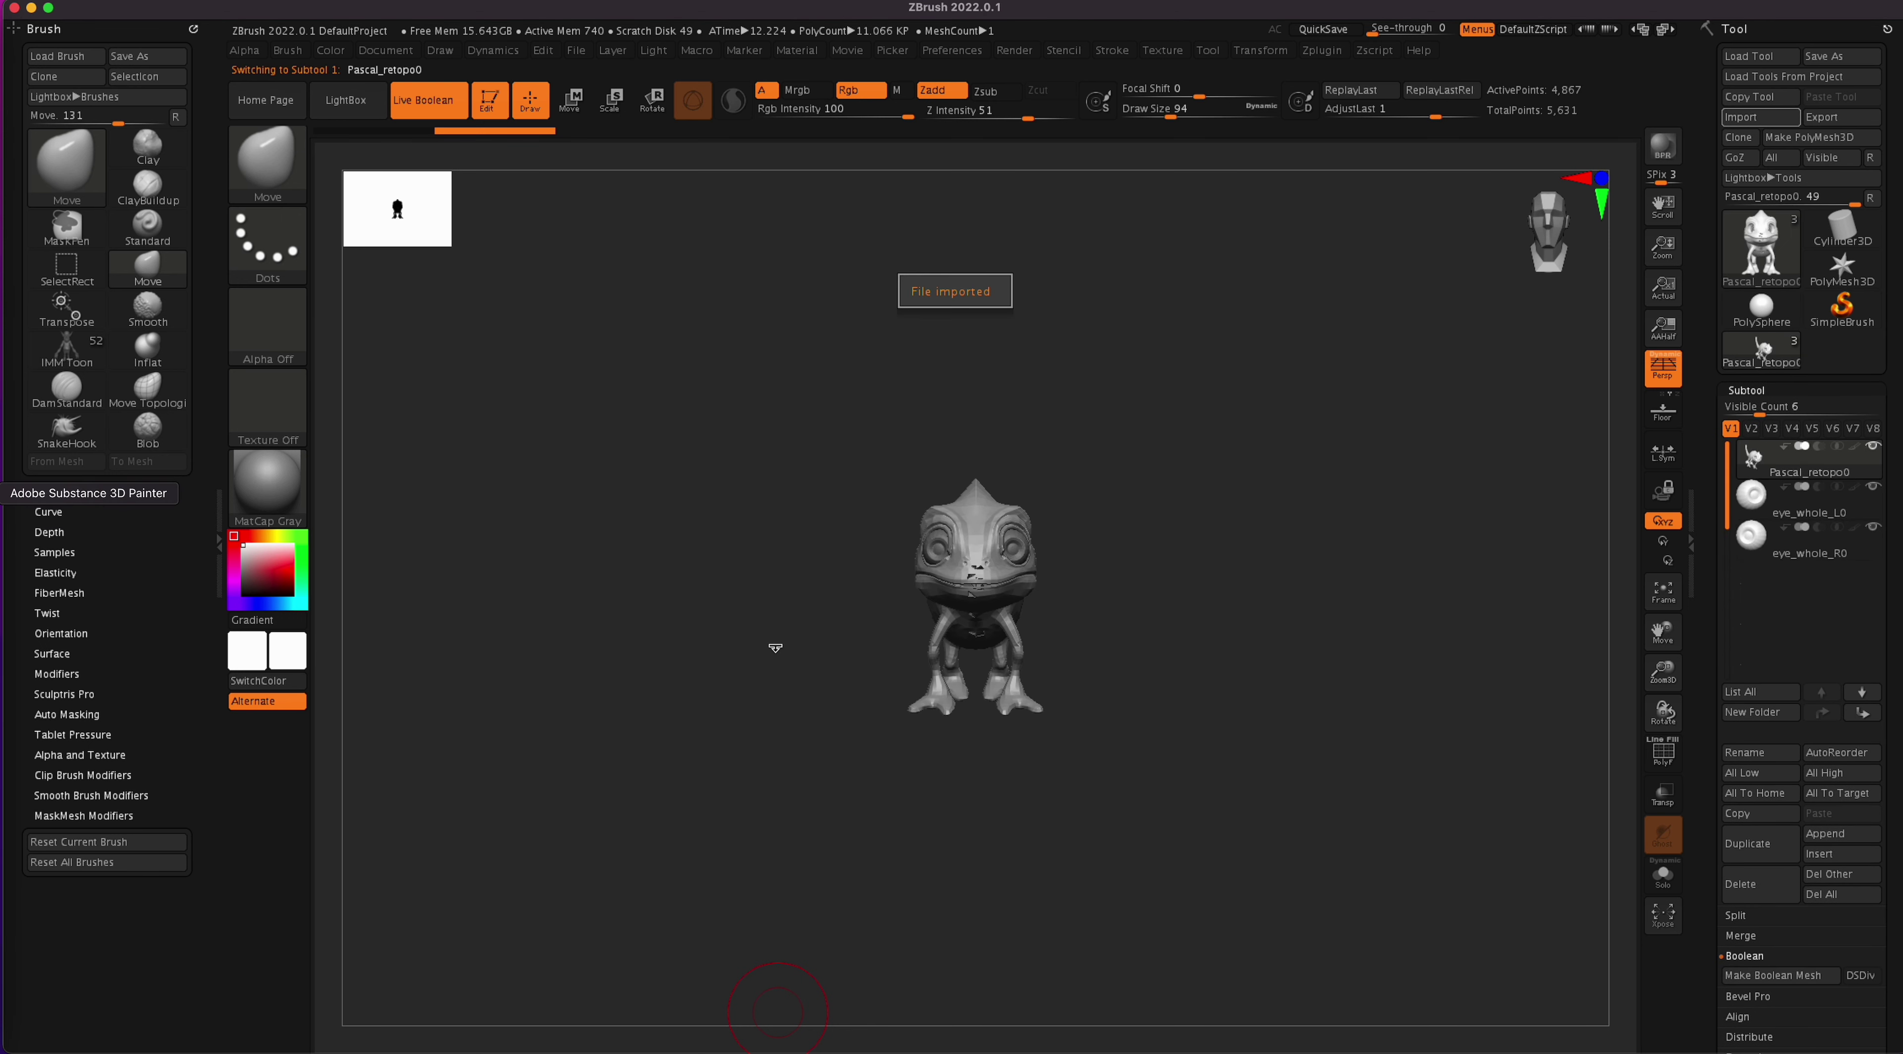
{"action": "right_click", "coordinate": [4, 584]}
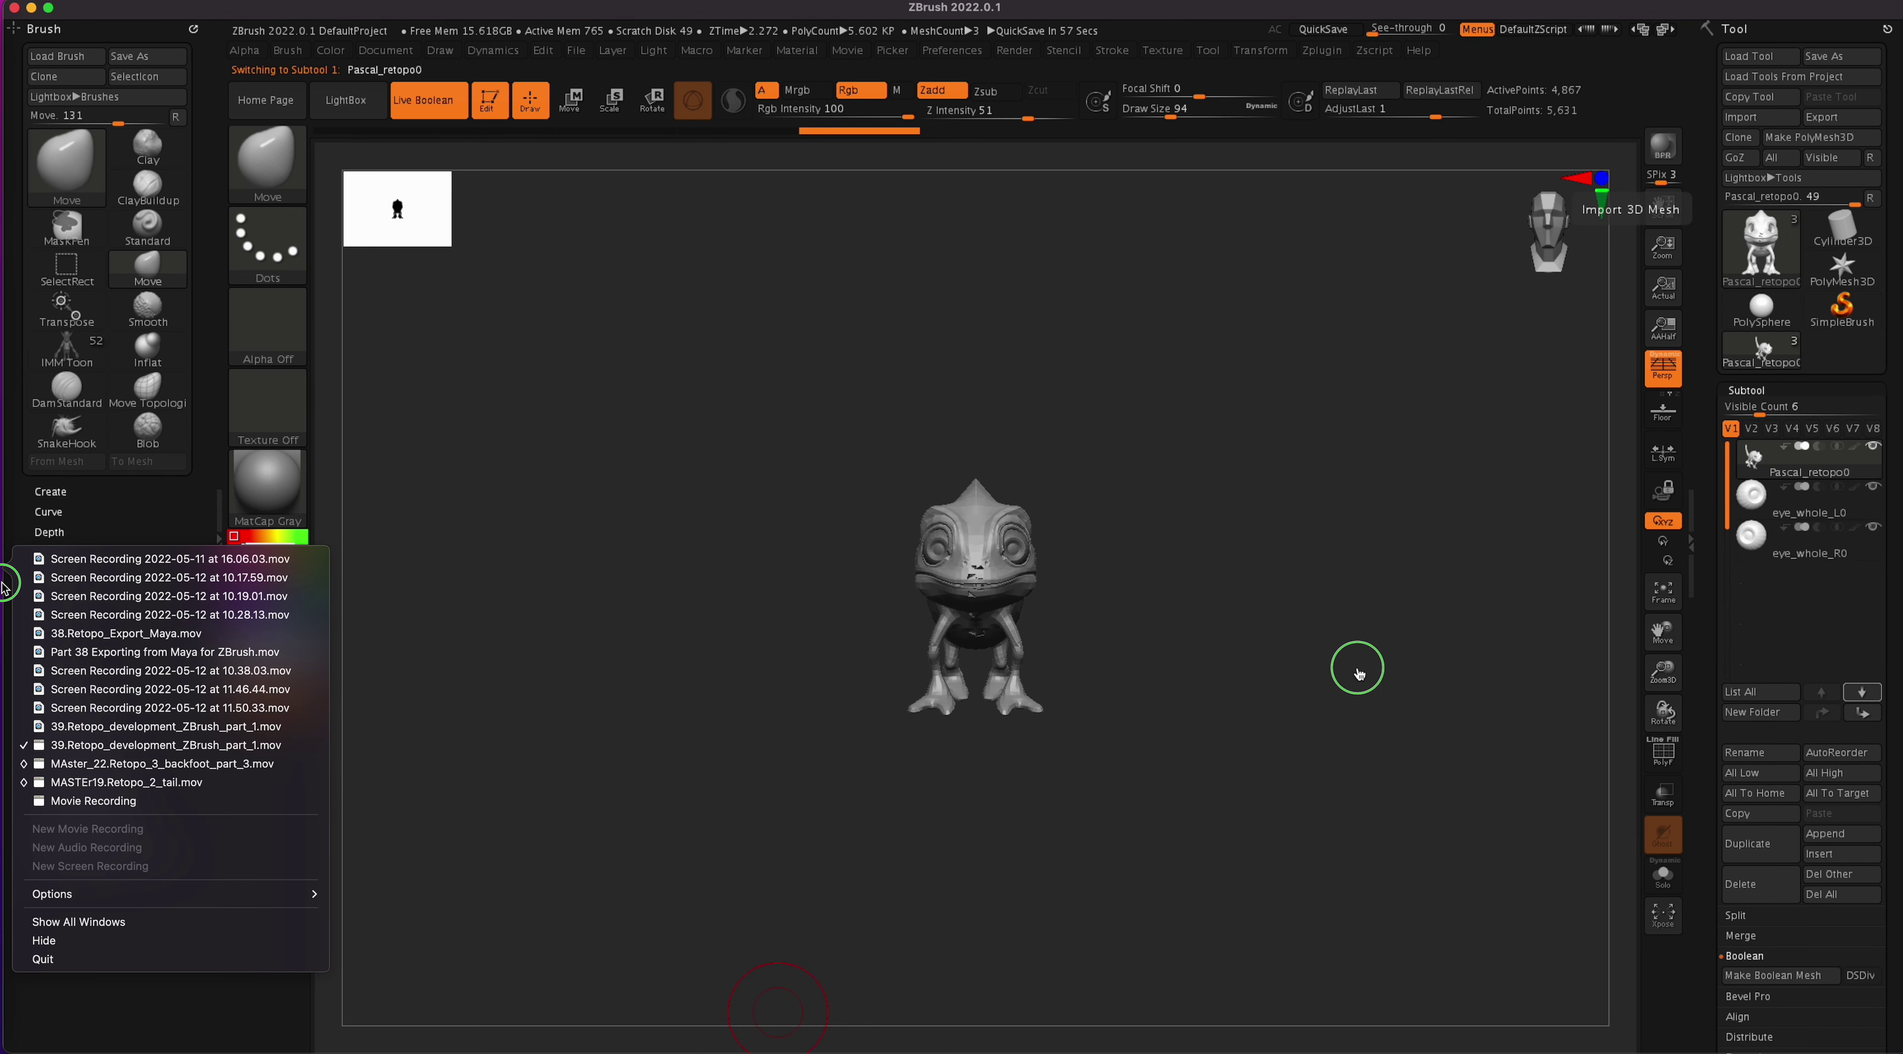
{"action": "left_click", "coordinate": [126, 800]}
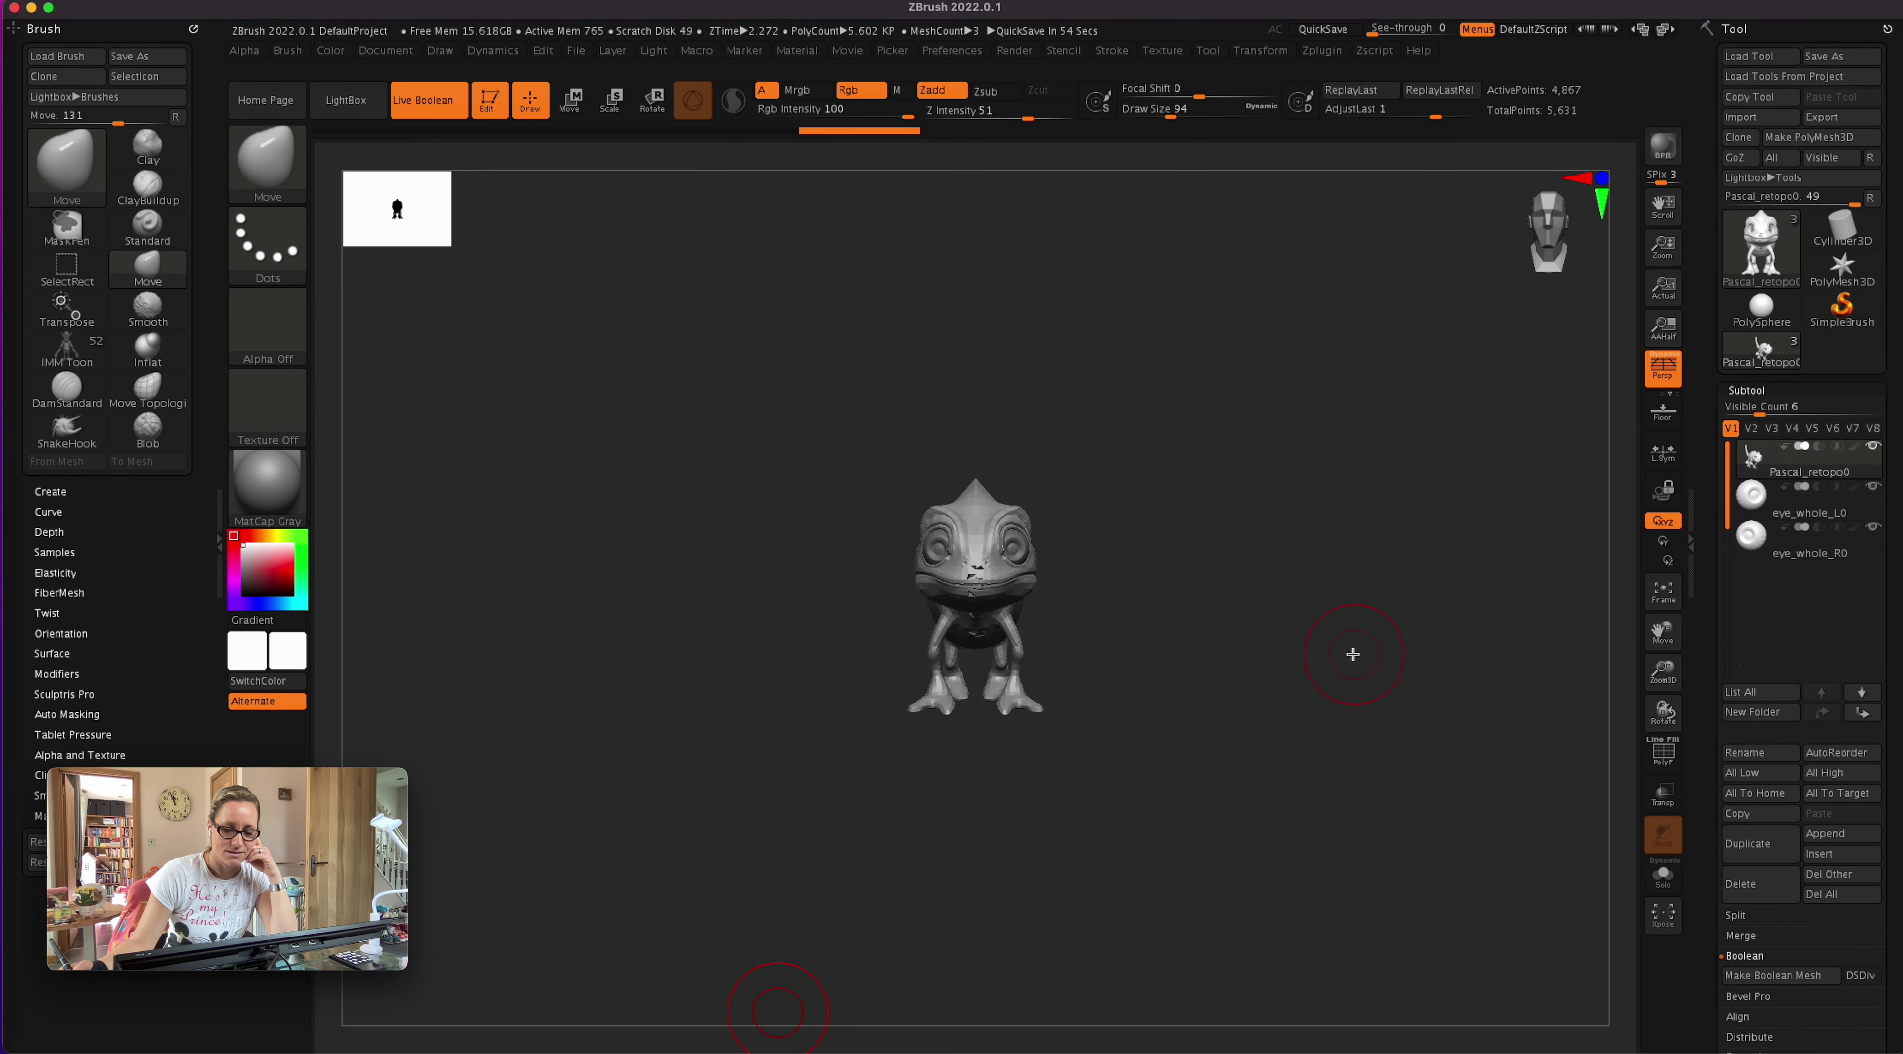
- Examine the imported chameleon's body and tail surface from the side, above and front, briefly showing the polyframe
{"action": "left_click_drag", "start_coordinate": [1353, 654], "coordinate": [1181, 730]}
{"action": "left_click", "coordinate": [1663, 591]}
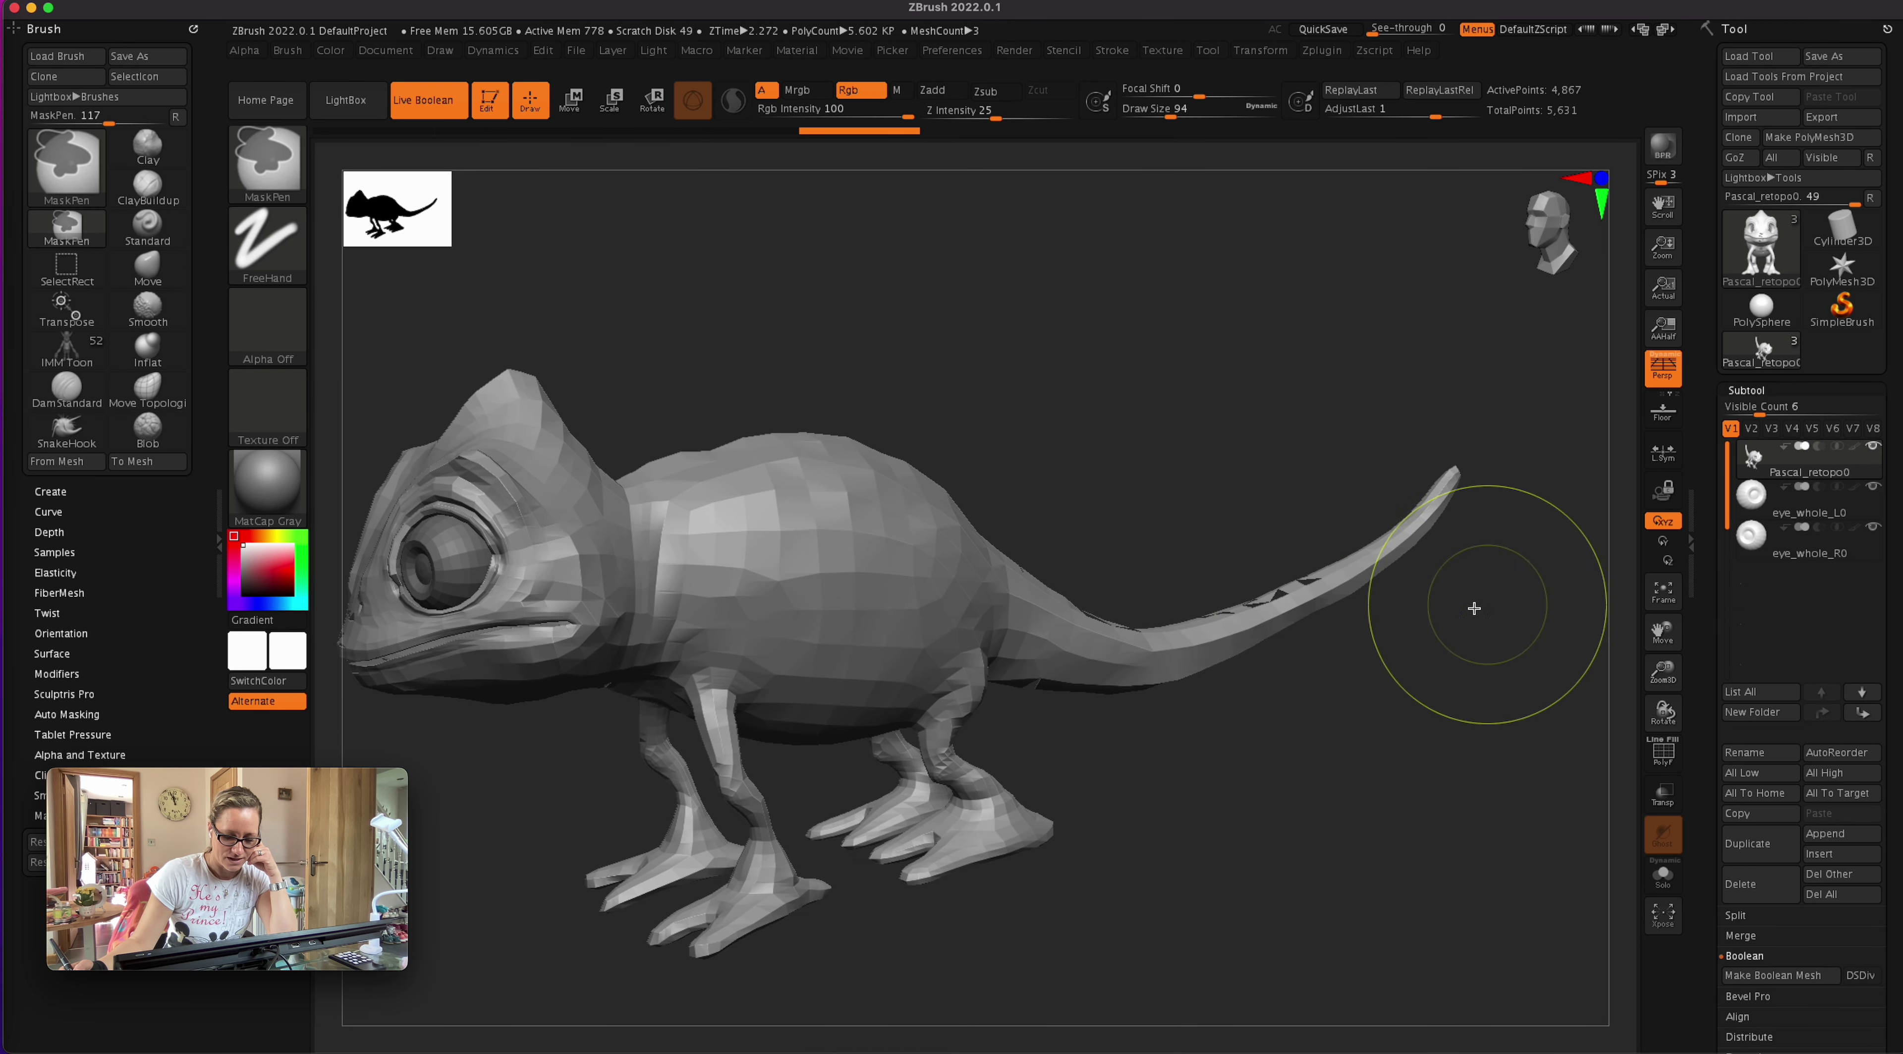
{"action": "mouse_move", "coordinate": [1265, 666]}
{"action": "left_mouse_down"}
{"action": "mouse_move", "coordinate": [1316, 696]}
{"action": "mouse_move", "coordinate": [1312, 734]}
{"action": "mouse_move", "coordinate": [1274, 730]}
{"action": "mouse_move", "coordinate": [1322, 769]}
{"action": "mouse_move", "coordinate": [1309, 922]}
{"action": "mouse_move", "coordinate": [1359, 896]}
{"action": "mouse_move", "coordinate": [1371, 637]}
{"action": "mouse_move", "coordinate": [1241, 731]}
{"action": "mouse_move", "coordinate": [1283, 667]}
{"action": "mouse_move", "coordinate": [1280, 618]}
{"action": "mouse_move", "coordinate": [1252, 628]}
{"action": "mouse_move", "coordinate": [1287, 616]}
{"action": "mouse_move", "coordinate": [1285, 758]}
{"action": "mouse_move", "coordinate": [1252, 782]}
{"action": "mouse_move", "coordinate": [1330, 804]}
{"action": "mouse_move", "coordinate": [1266, 900]}
{"action": "mouse_move", "coordinate": [1252, 875]}
{"action": "mouse_move", "coordinate": [1351, 621]}
{"action": "mouse_move", "coordinate": [1283, 752]}
{"action": "mouse_move", "coordinate": [1290, 791]}
{"action": "left_mouse_up"}
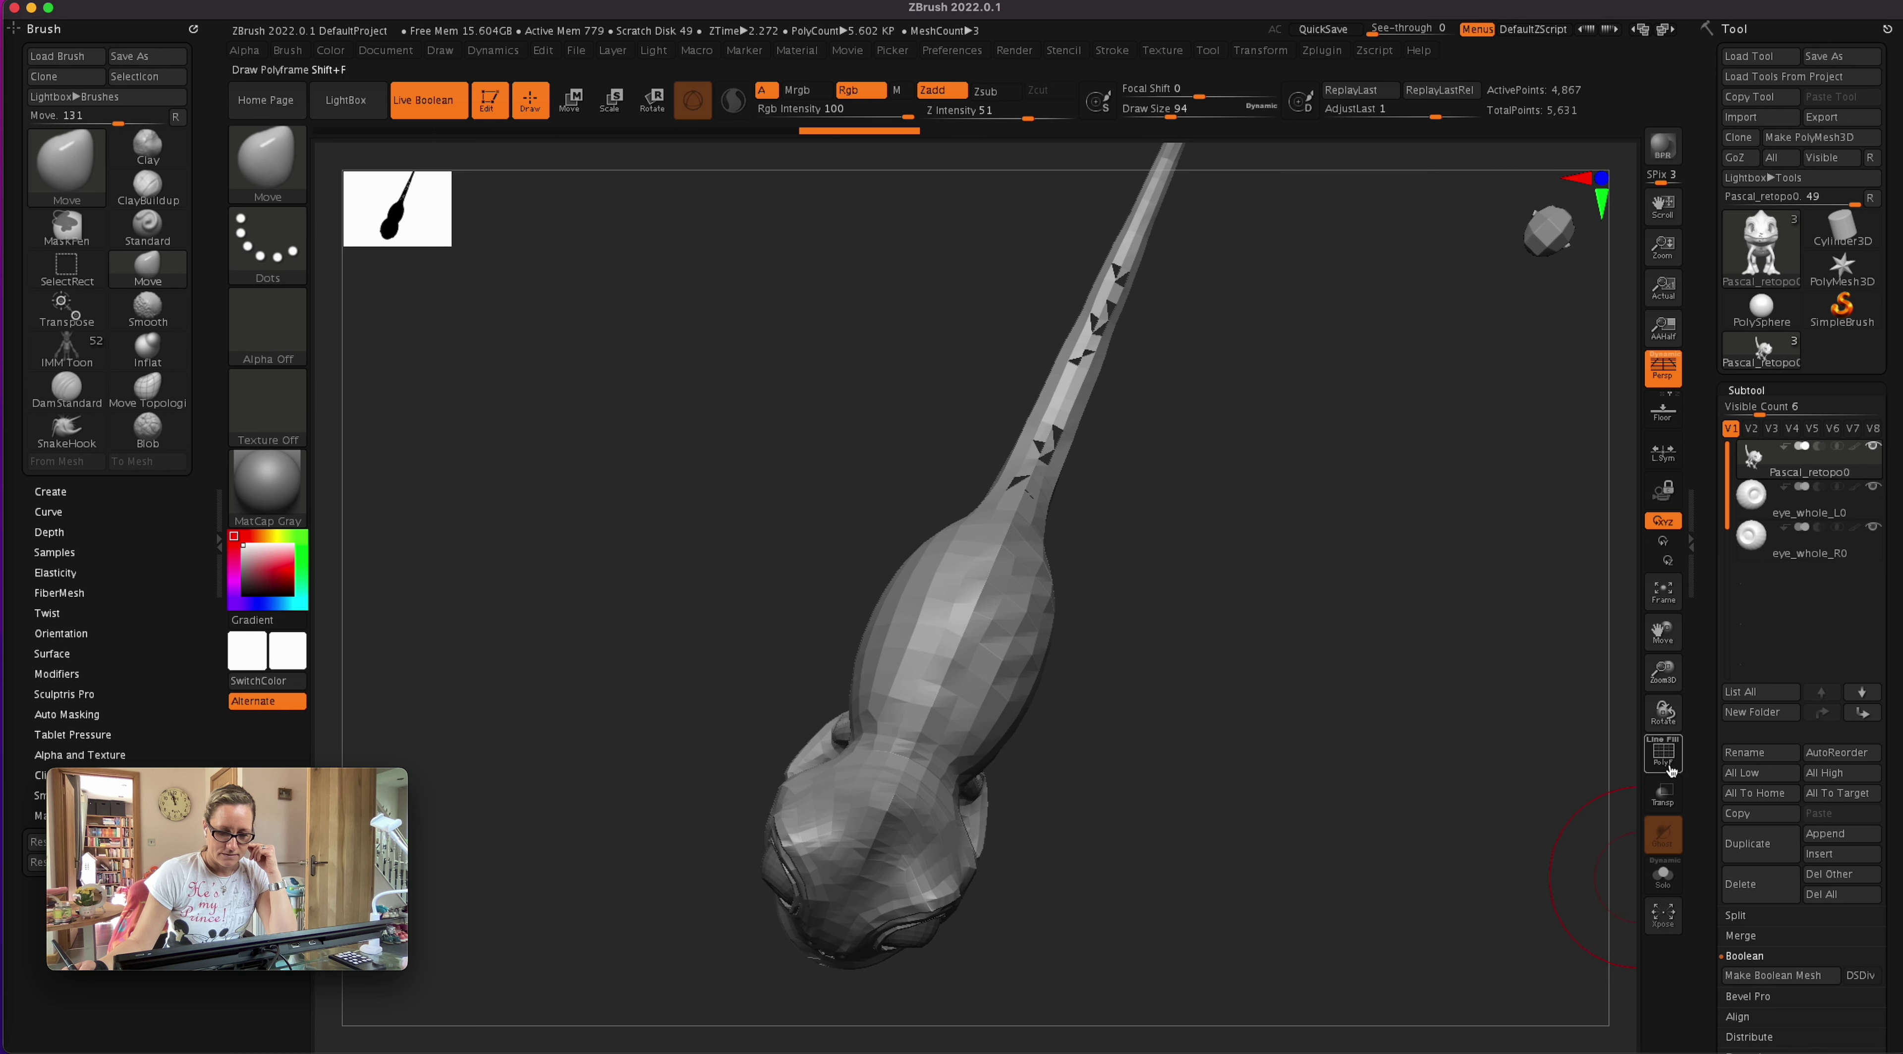
{"action": "left_click", "coordinate": [1655, 765]}
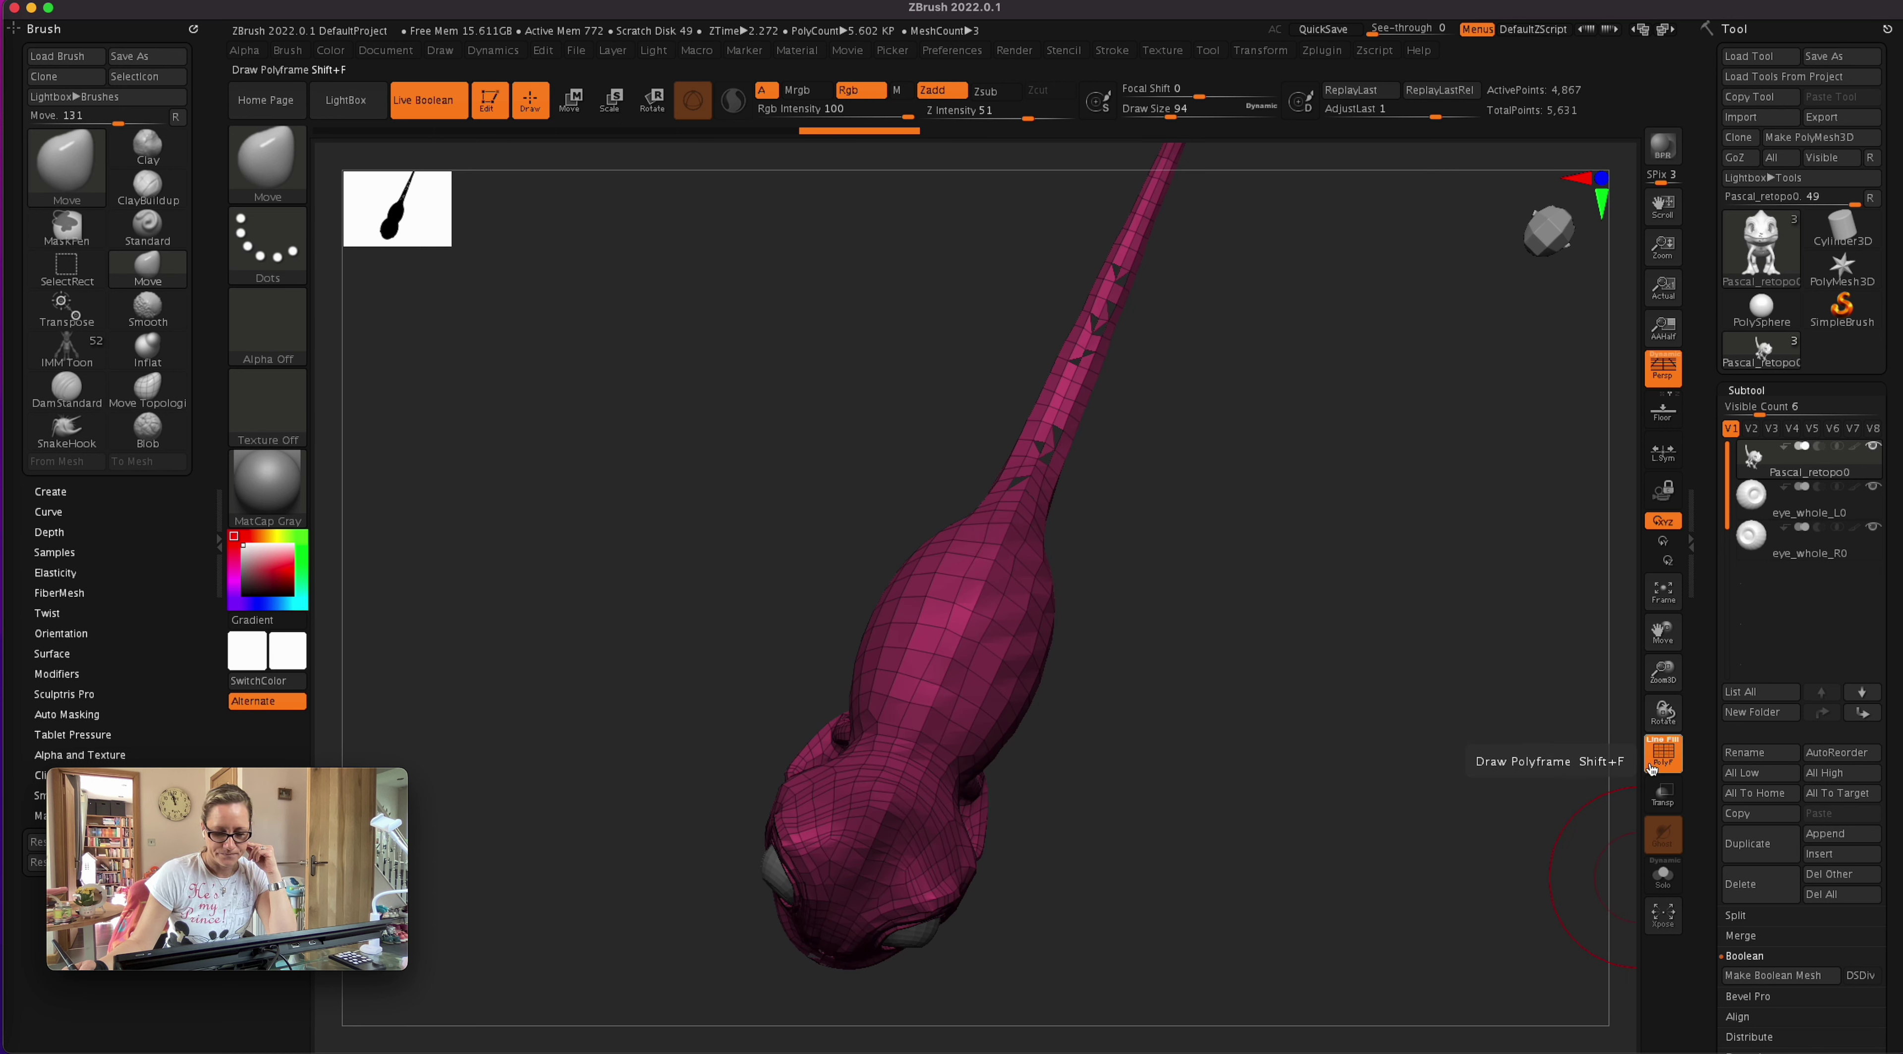
{"action": "left_click", "coordinate": [1652, 765]}
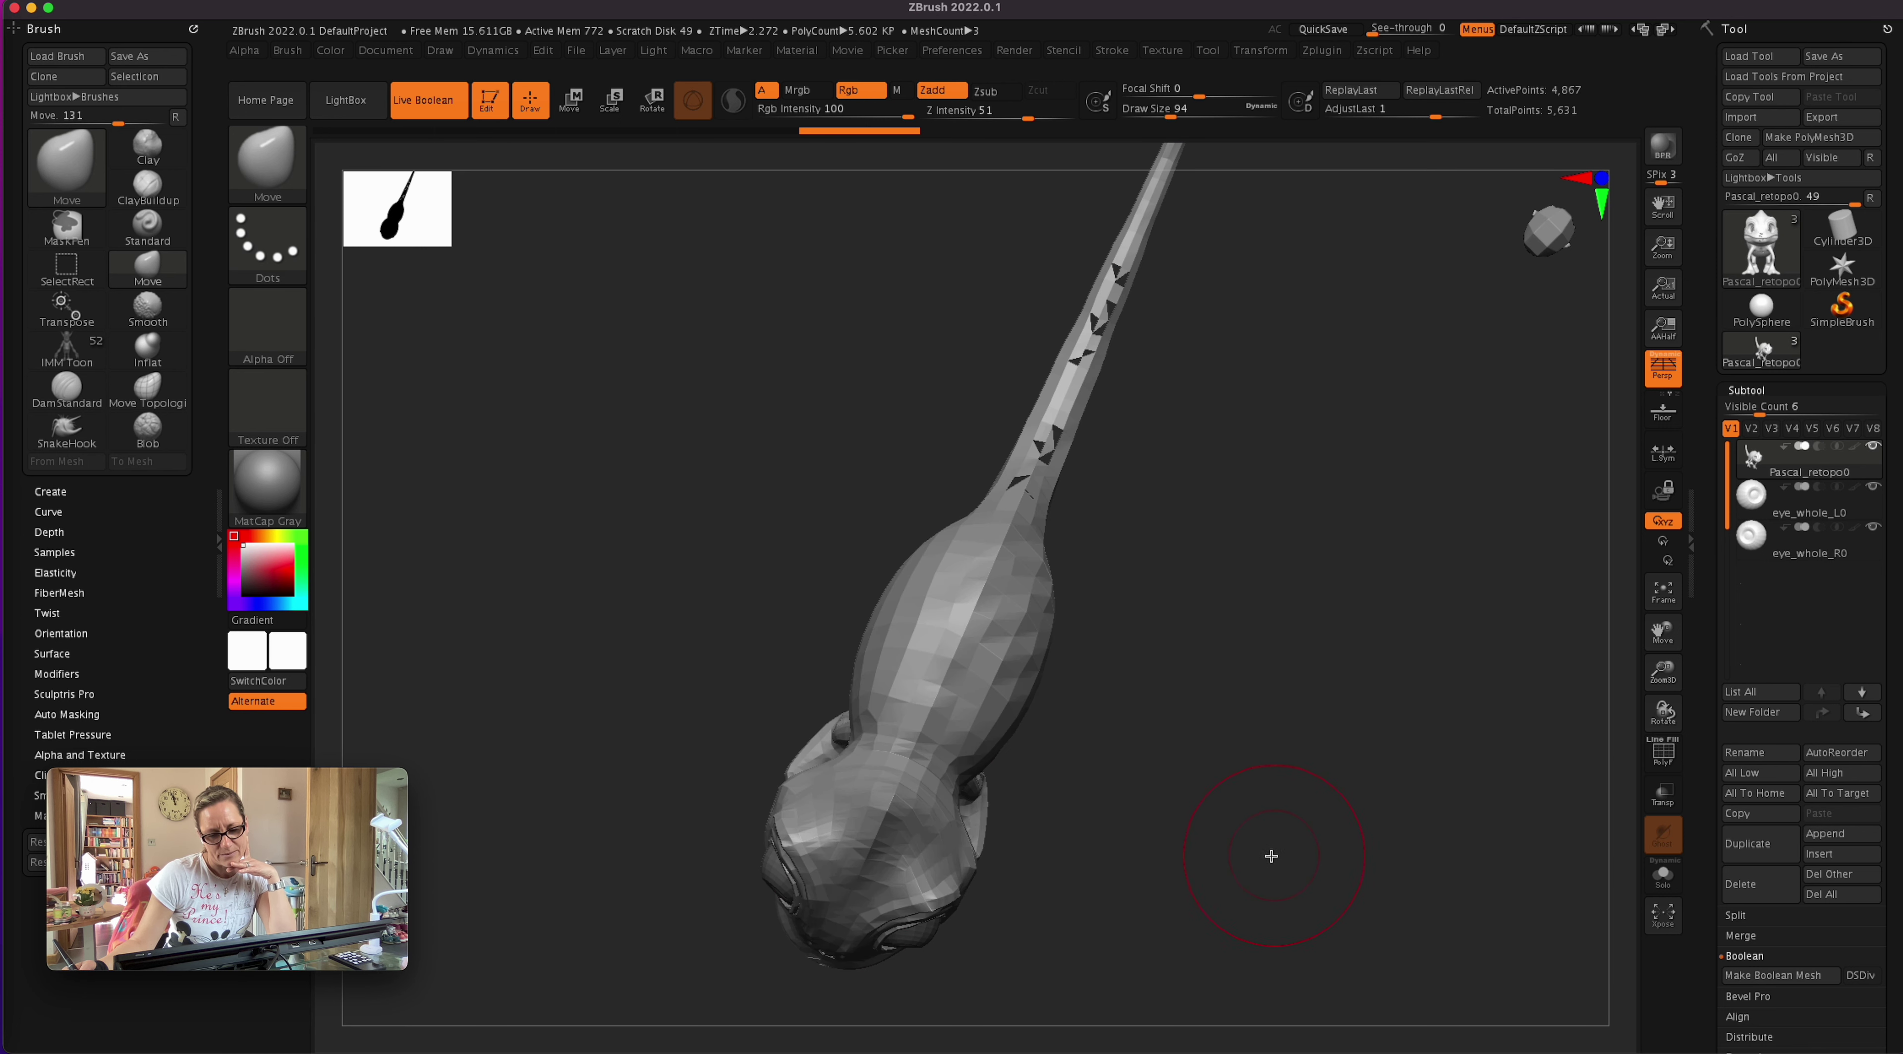
{"action": "mouse_move", "coordinate": [1269, 858]}
{"action": "left_mouse_down"}
{"action": "mouse_move", "coordinate": [1206, 745]}
{"action": "mouse_move", "coordinate": [1252, 607]}
{"action": "mouse_move", "coordinate": [1232, 754]}
{"action": "left_mouse_up"}
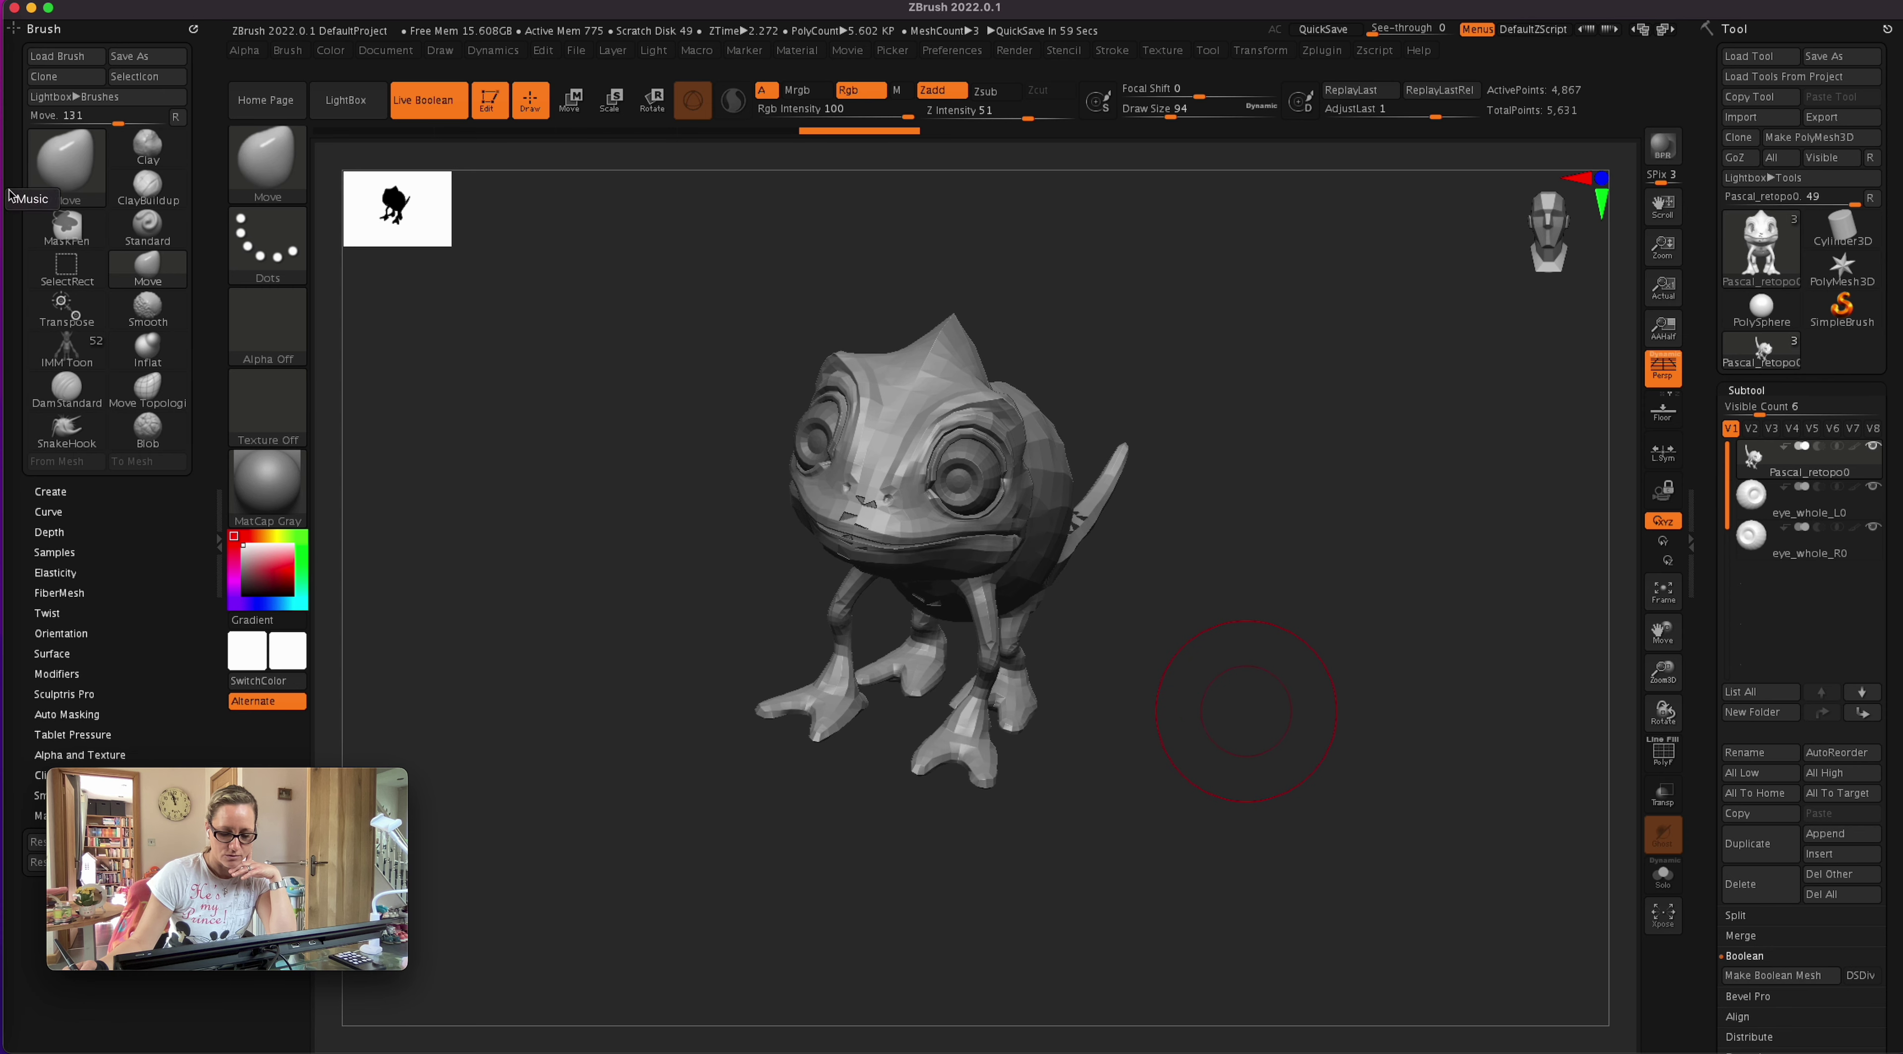
- Switch to Maya and examine the Pascal_retopo mesh, checking its vertices before returning to object selection
{"action": "left_click", "coordinate": [33, 9]}
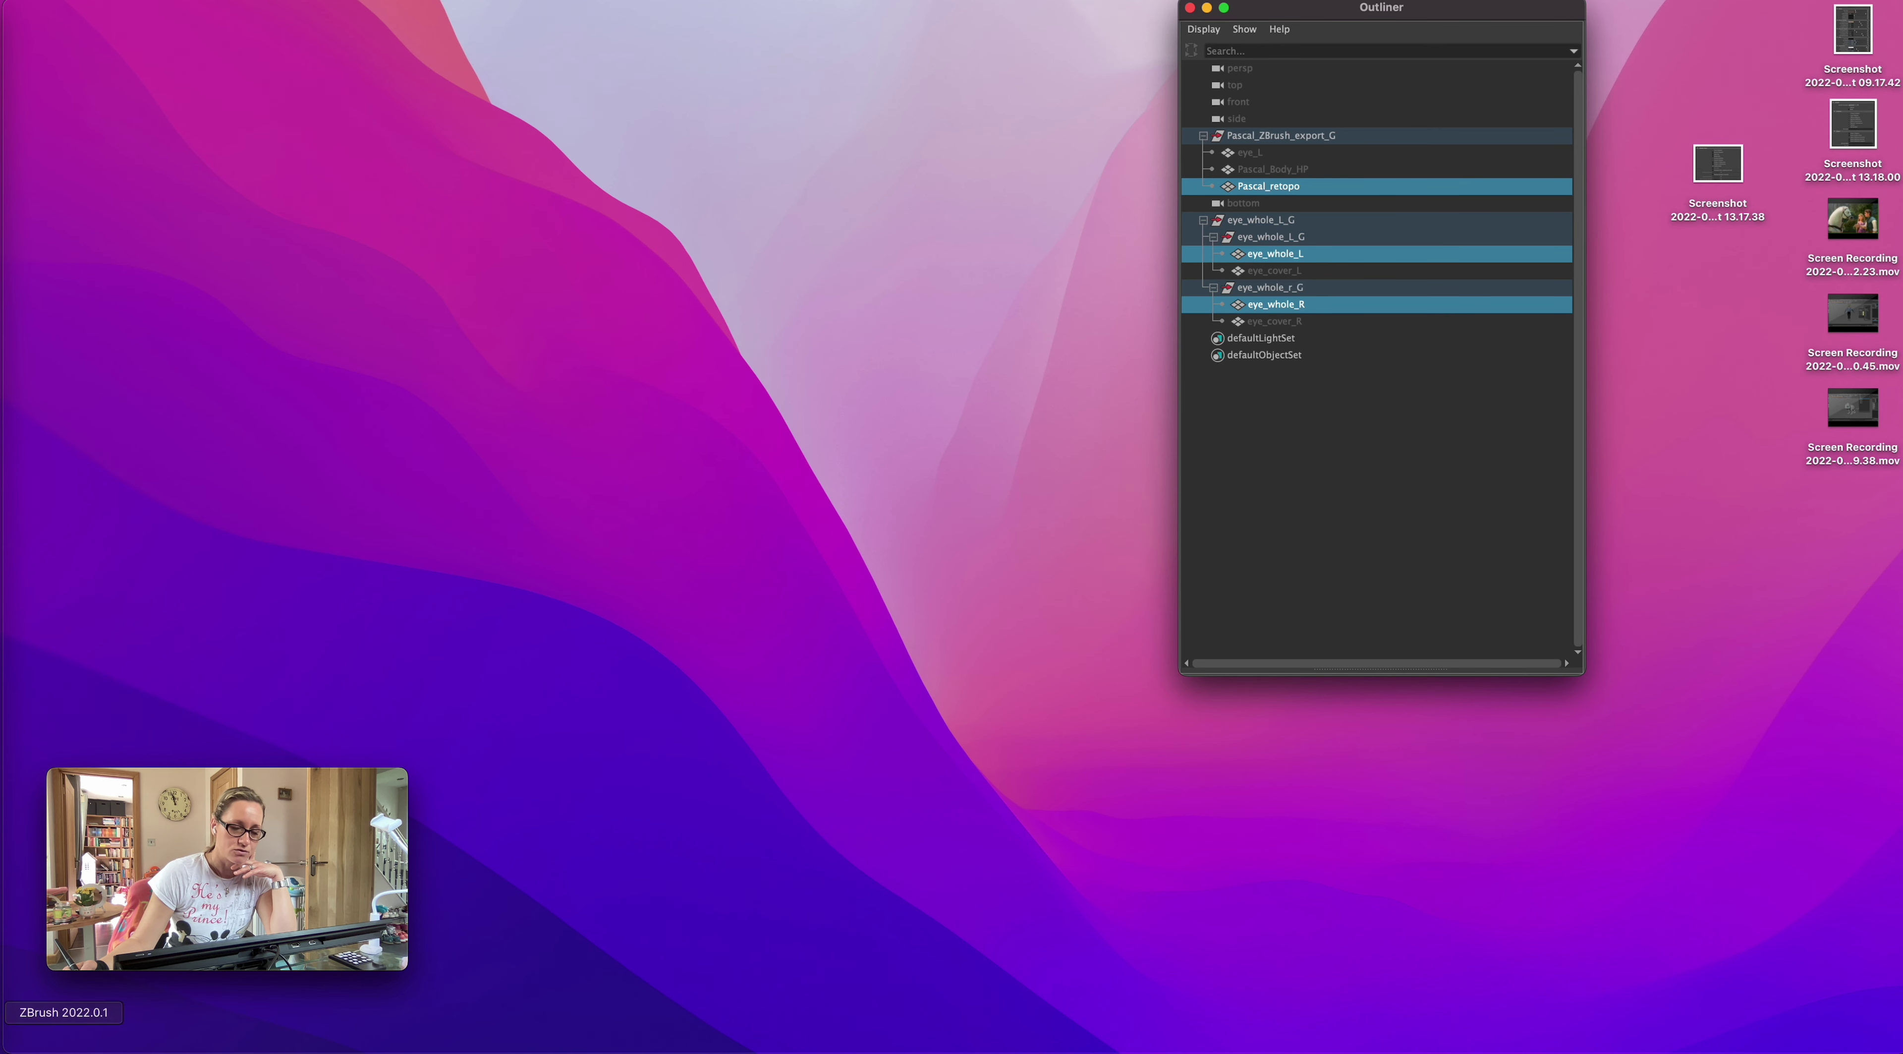
{"action": "left_click", "coordinate": [2, 916]}
{"action": "left_click", "coordinate": [1119, 728]}
{"action": "left_click_drag", "start_coordinate": [1119, 732], "coordinate": [1068, 746], "text": "alt"}
{"action": "left_click", "coordinate": [907, 489]}
{"action": "left_click", "coordinate": [1896, 309]}
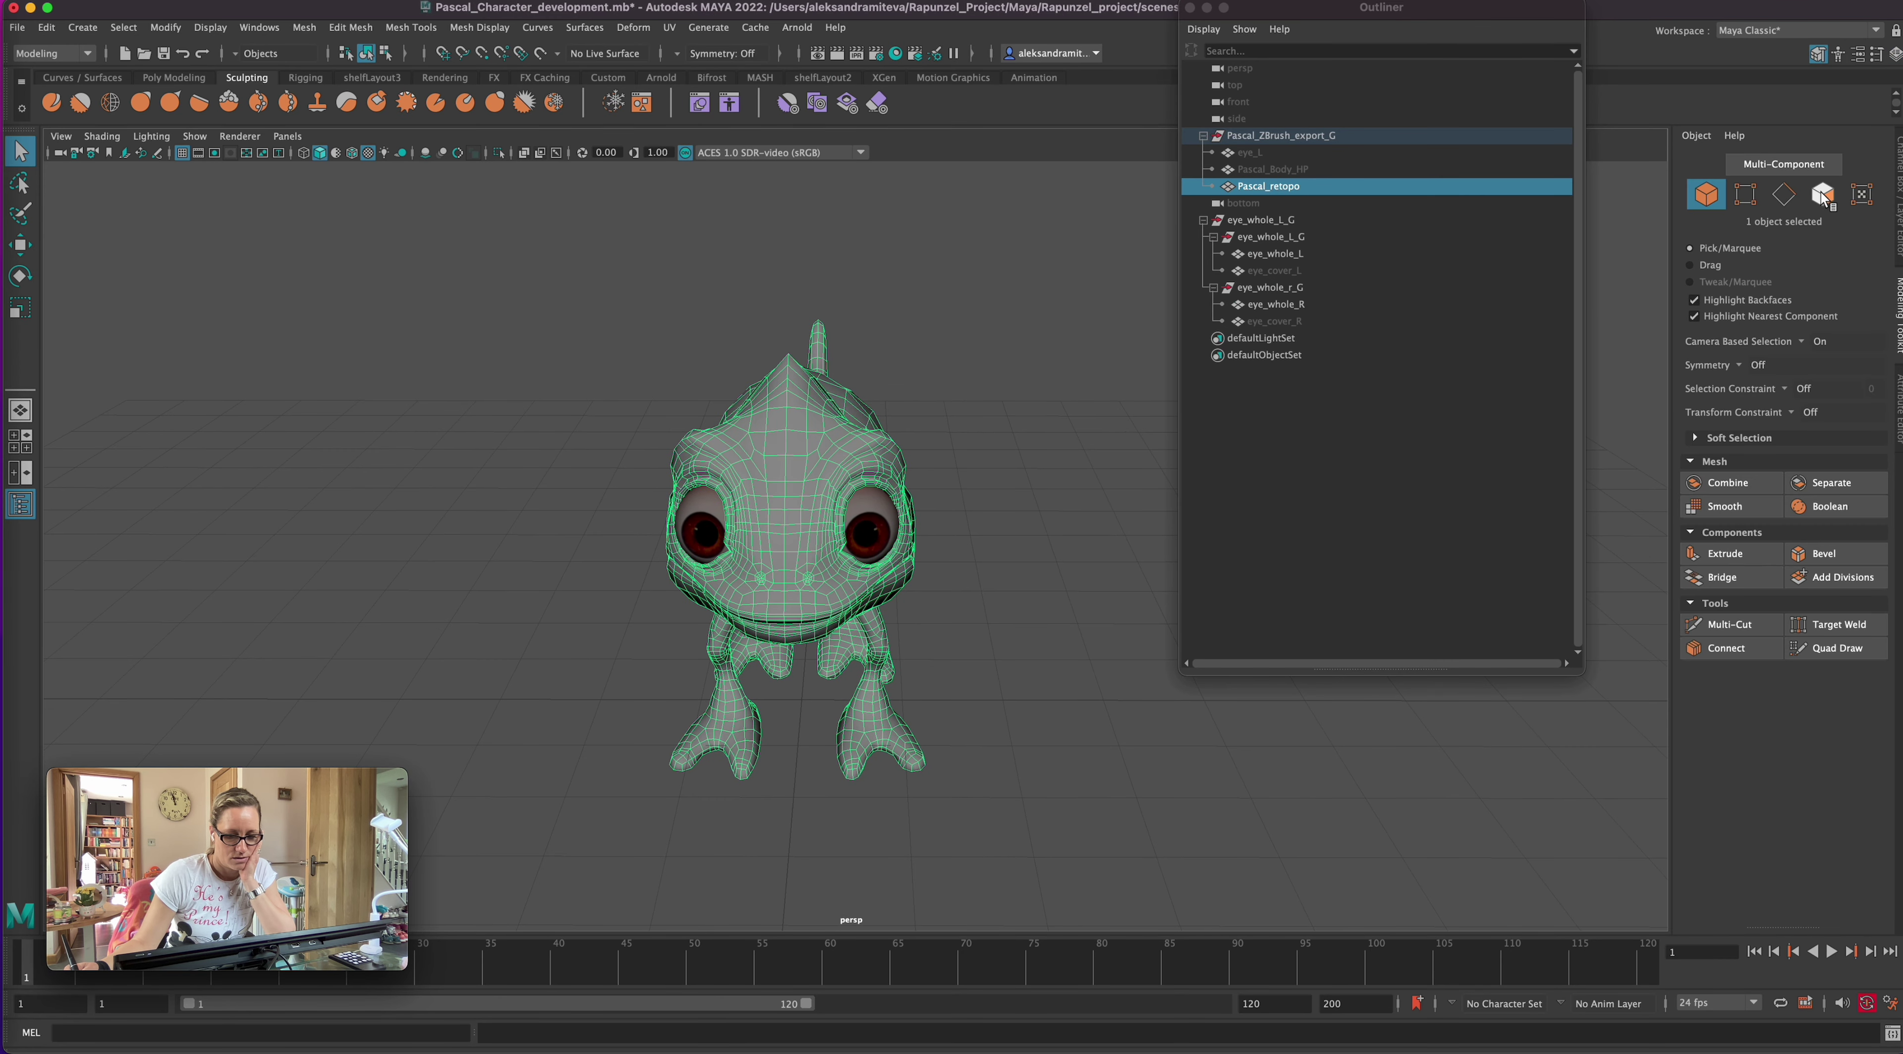
{"action": "left_click", "coordinate": [1745, 194]}
{"action": "left_click_drag", "start_coordinate": [853, 527], "coordinate": [1007, 658], "text": "alt"}
{"action": "left_click", "coordinate": [1708, 197]}
{"action": "left_click_drag", "start_coordinate": [918, 482], "coordinate": [1030, 605], "text": "alt"}
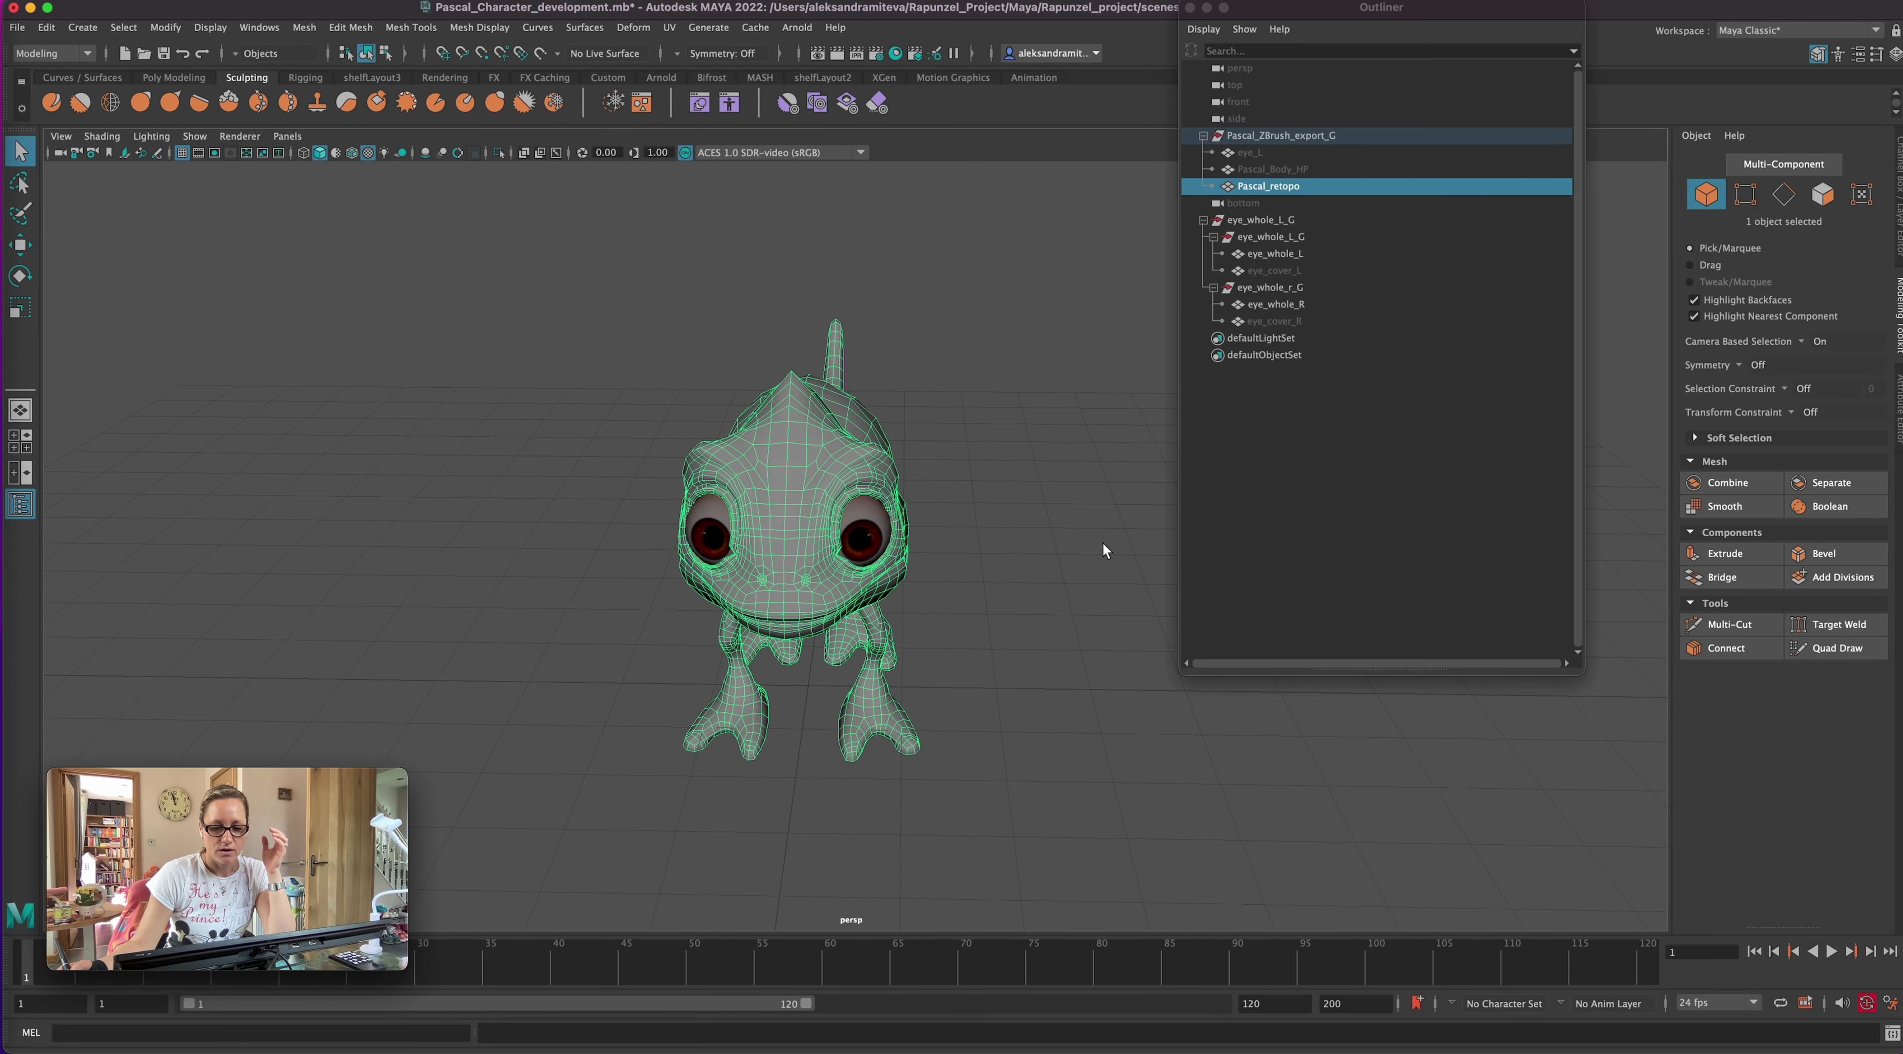
- Select Pascal_retopo, eye_whole_R and eye_whole_L in the Outliner and start exporting the selection
{"action": "middle_click_drag", "start_coordinate": [1293, 175], "coordinate": [1293, 192]}
{"action": "left_click", "coordinate": [1301, 306], "text": "ctrl"}
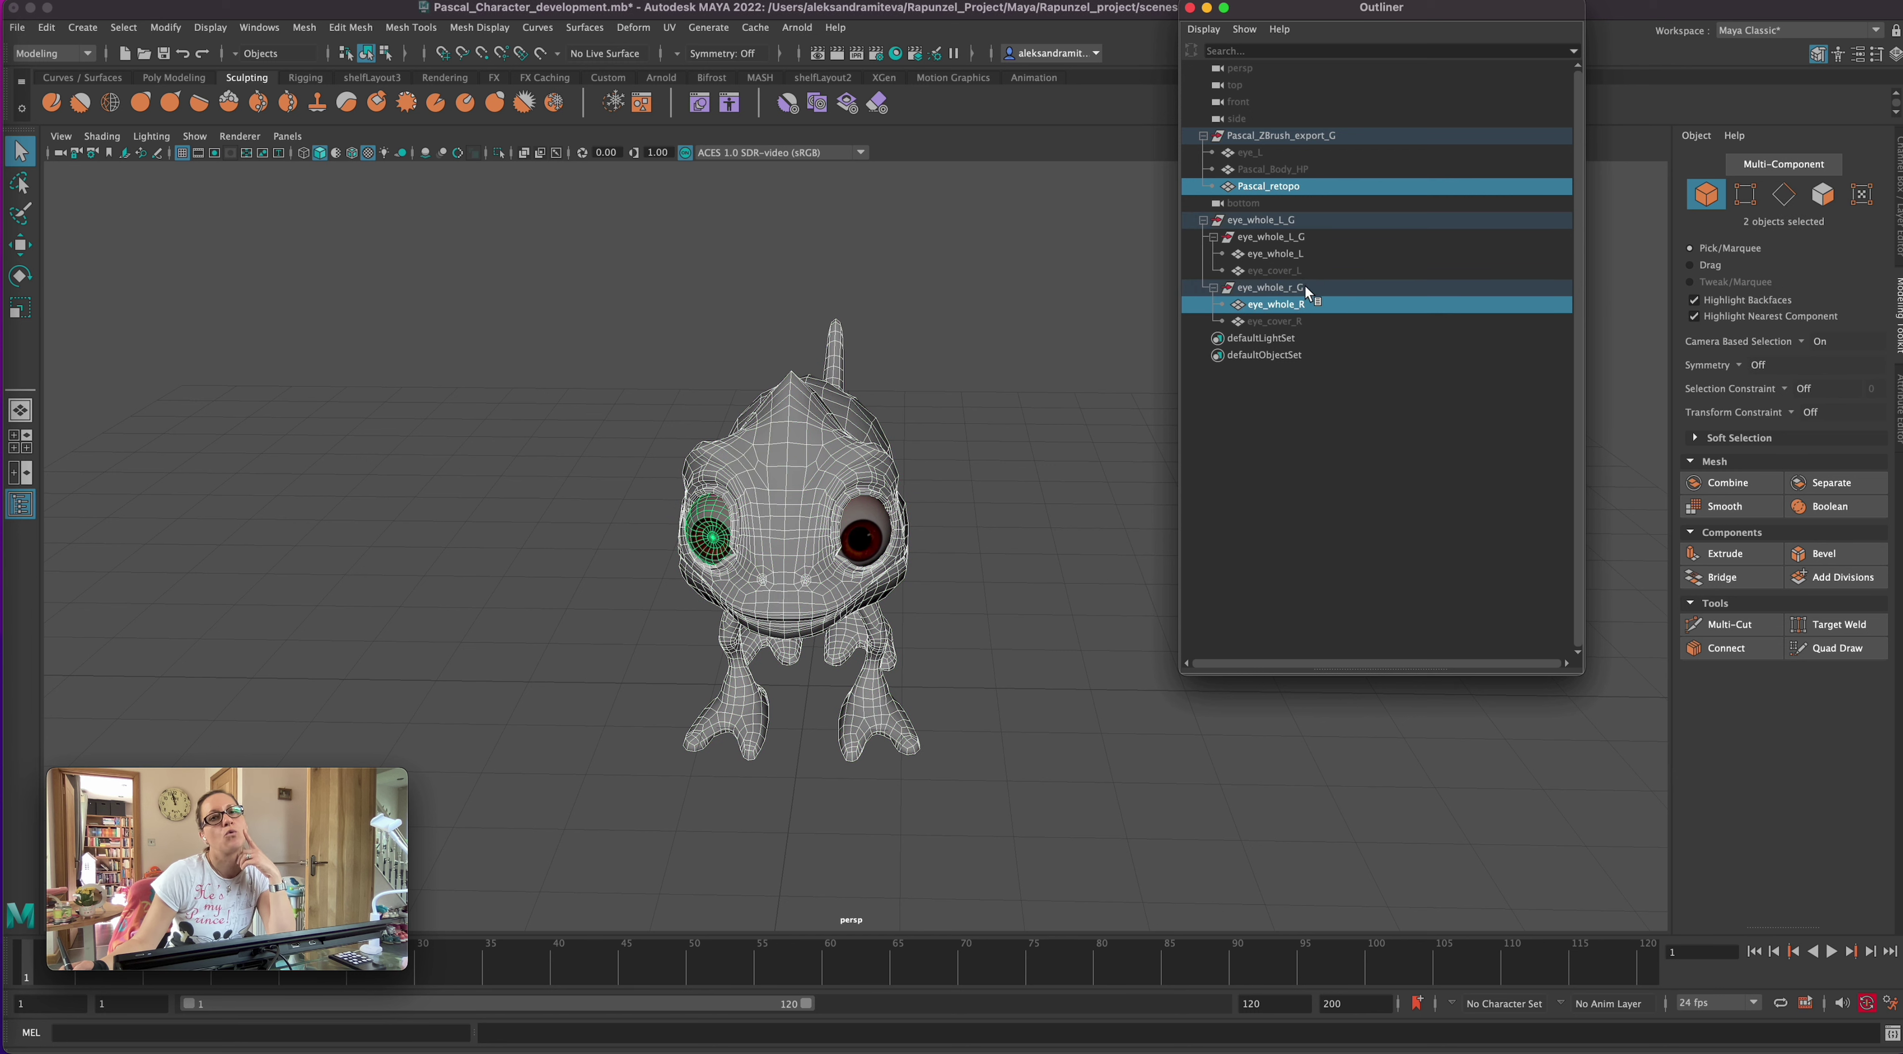
{"action": "left_click", "coordinate": [1306, 253], "text": "ctrl"}
{"action": "left_click", "coordinate": [17, 29]}
{"action": "left_click", "coordinate": [109, 251]}
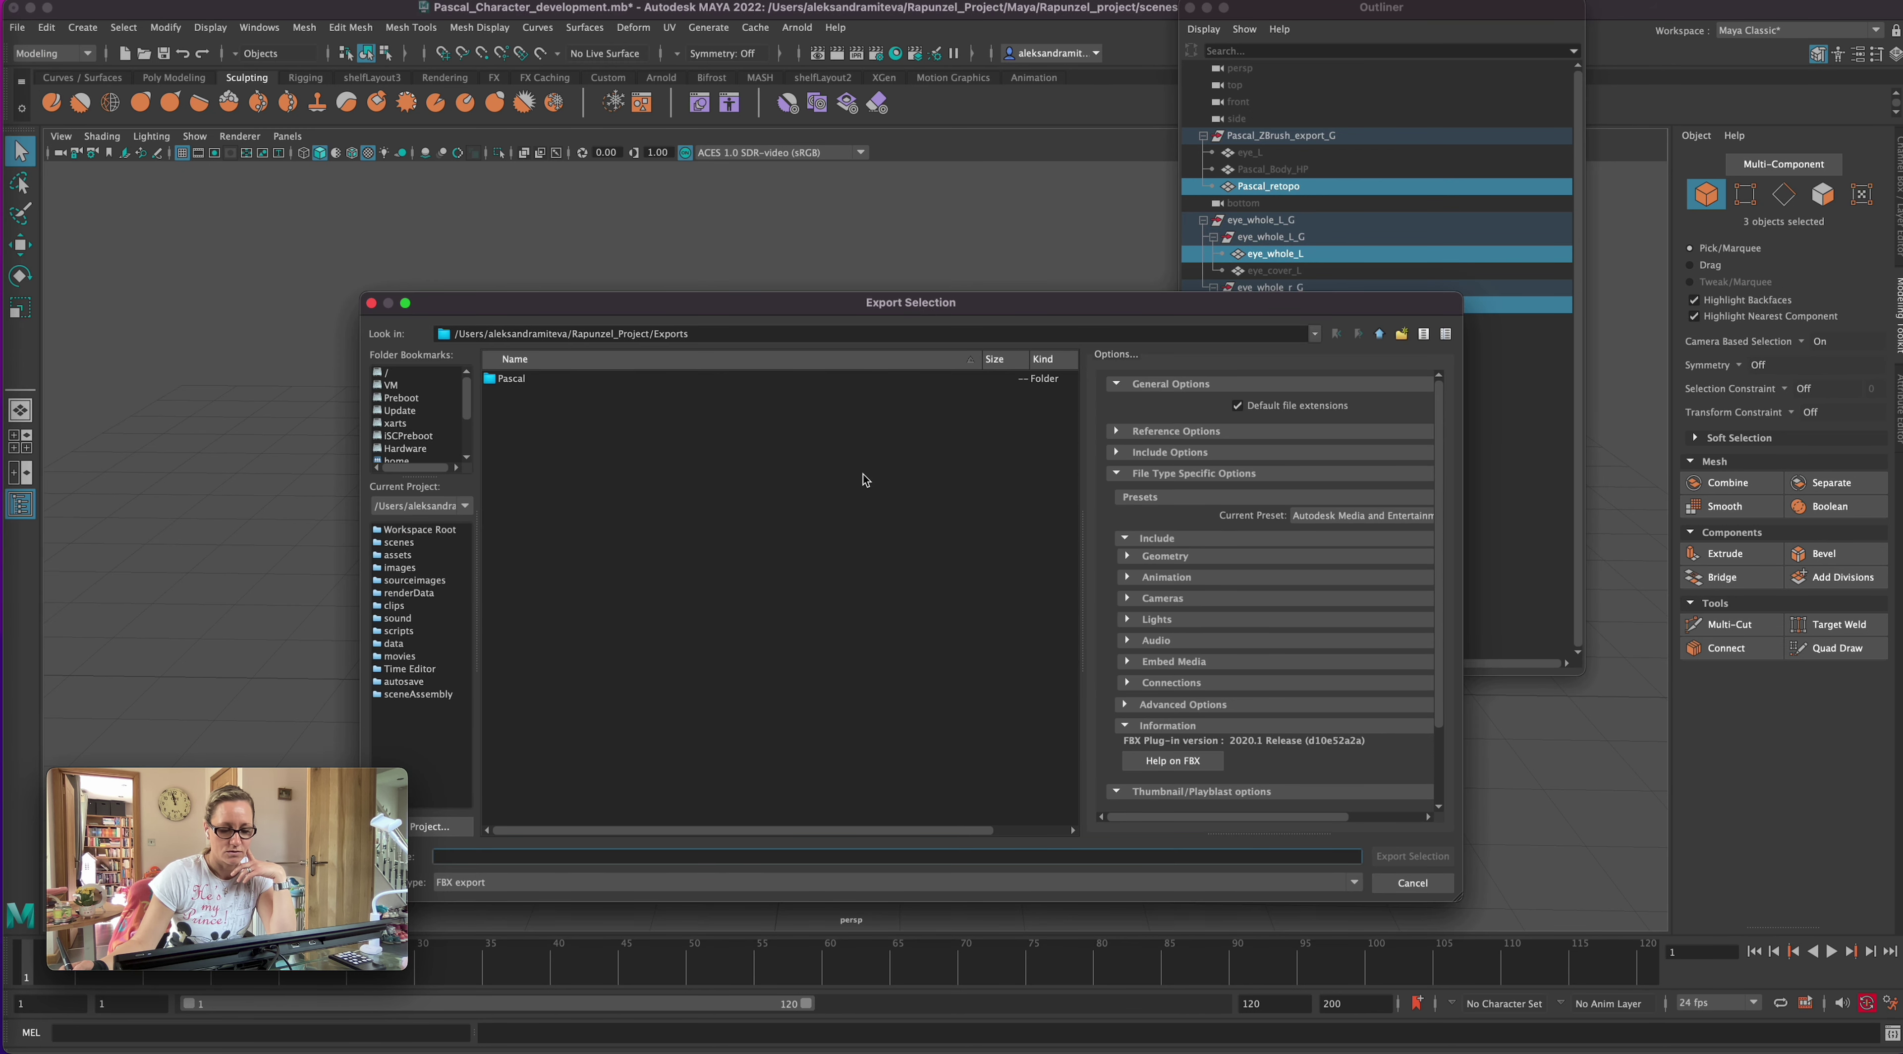
- Export the selected meshes to the Pascal folder as Pascal_Body_LP.obj using the OBJexport file type
{"action": "double_click", "coordinate": [517, 379]}
{"action": "left_click", "coordinate": [527, 381]}
{"action": "left_click", "coordinate": [499, 884]}
{"action": "left_click", "coordinate": [475, 963]}
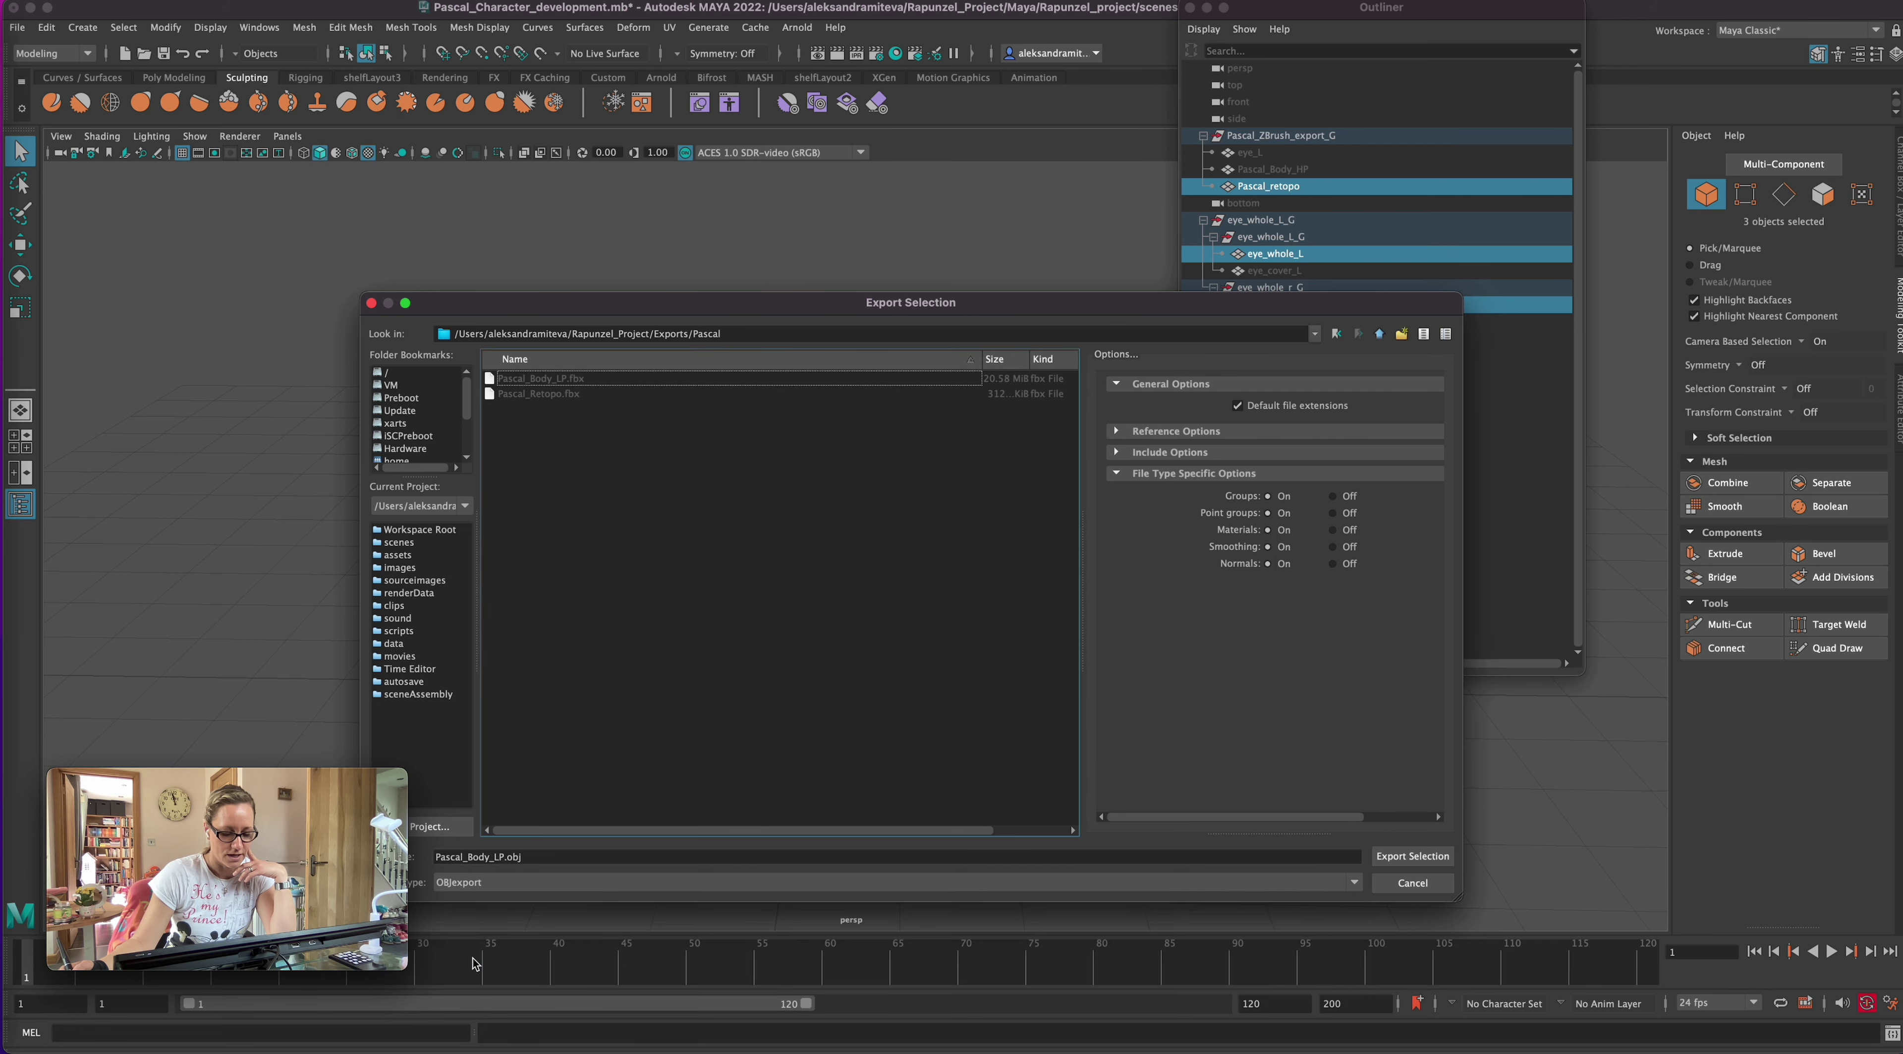
{"action": "left_click", "coordinate": [1417, 854]}
- Switch to ZBrush and replace the current scene with the DefaultProject.ZPR sphere project
{"action": "left_click", "coordinate": [31, 7]}
{"action": "left_click", "coordinate": [4, 390]}
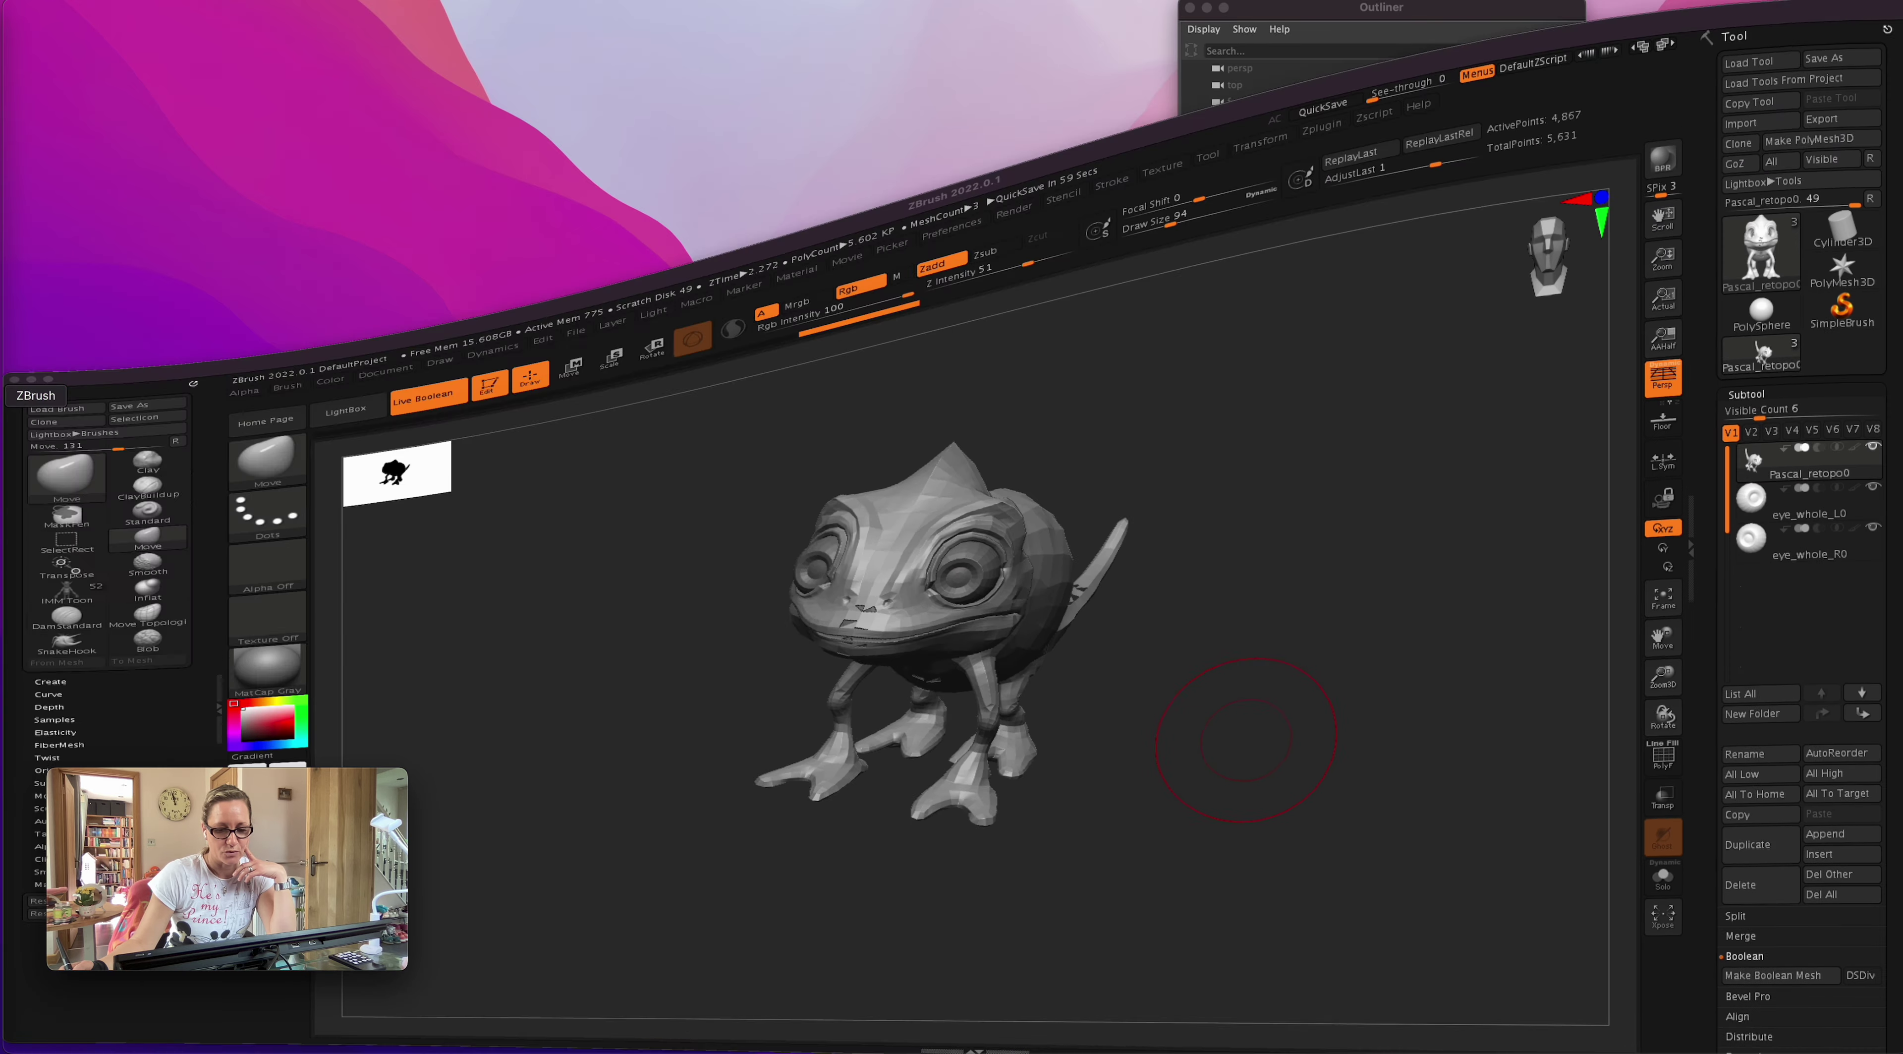
{"action": "left_click_drag", "start_coordinate": [1331, 584], "coordinate": [1128, 766]}
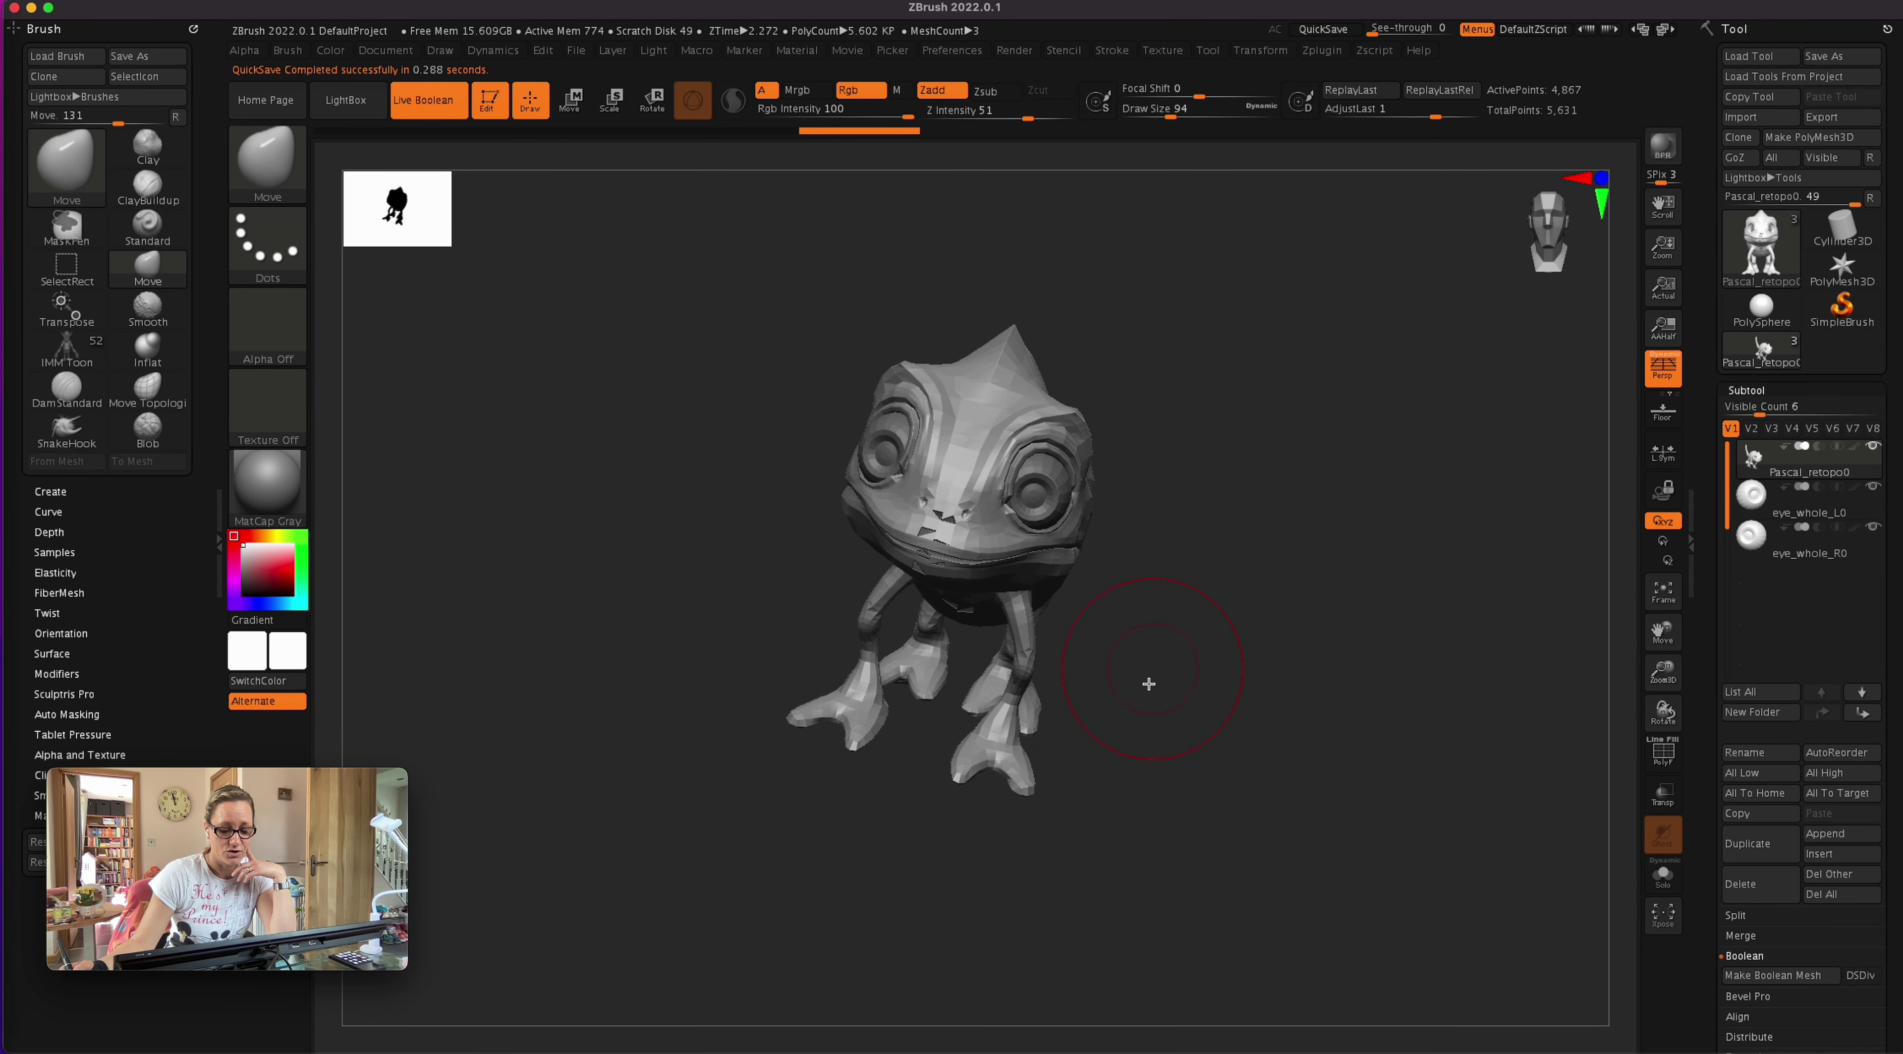
{"action": "left_click", "coordinate": [346, 99]}
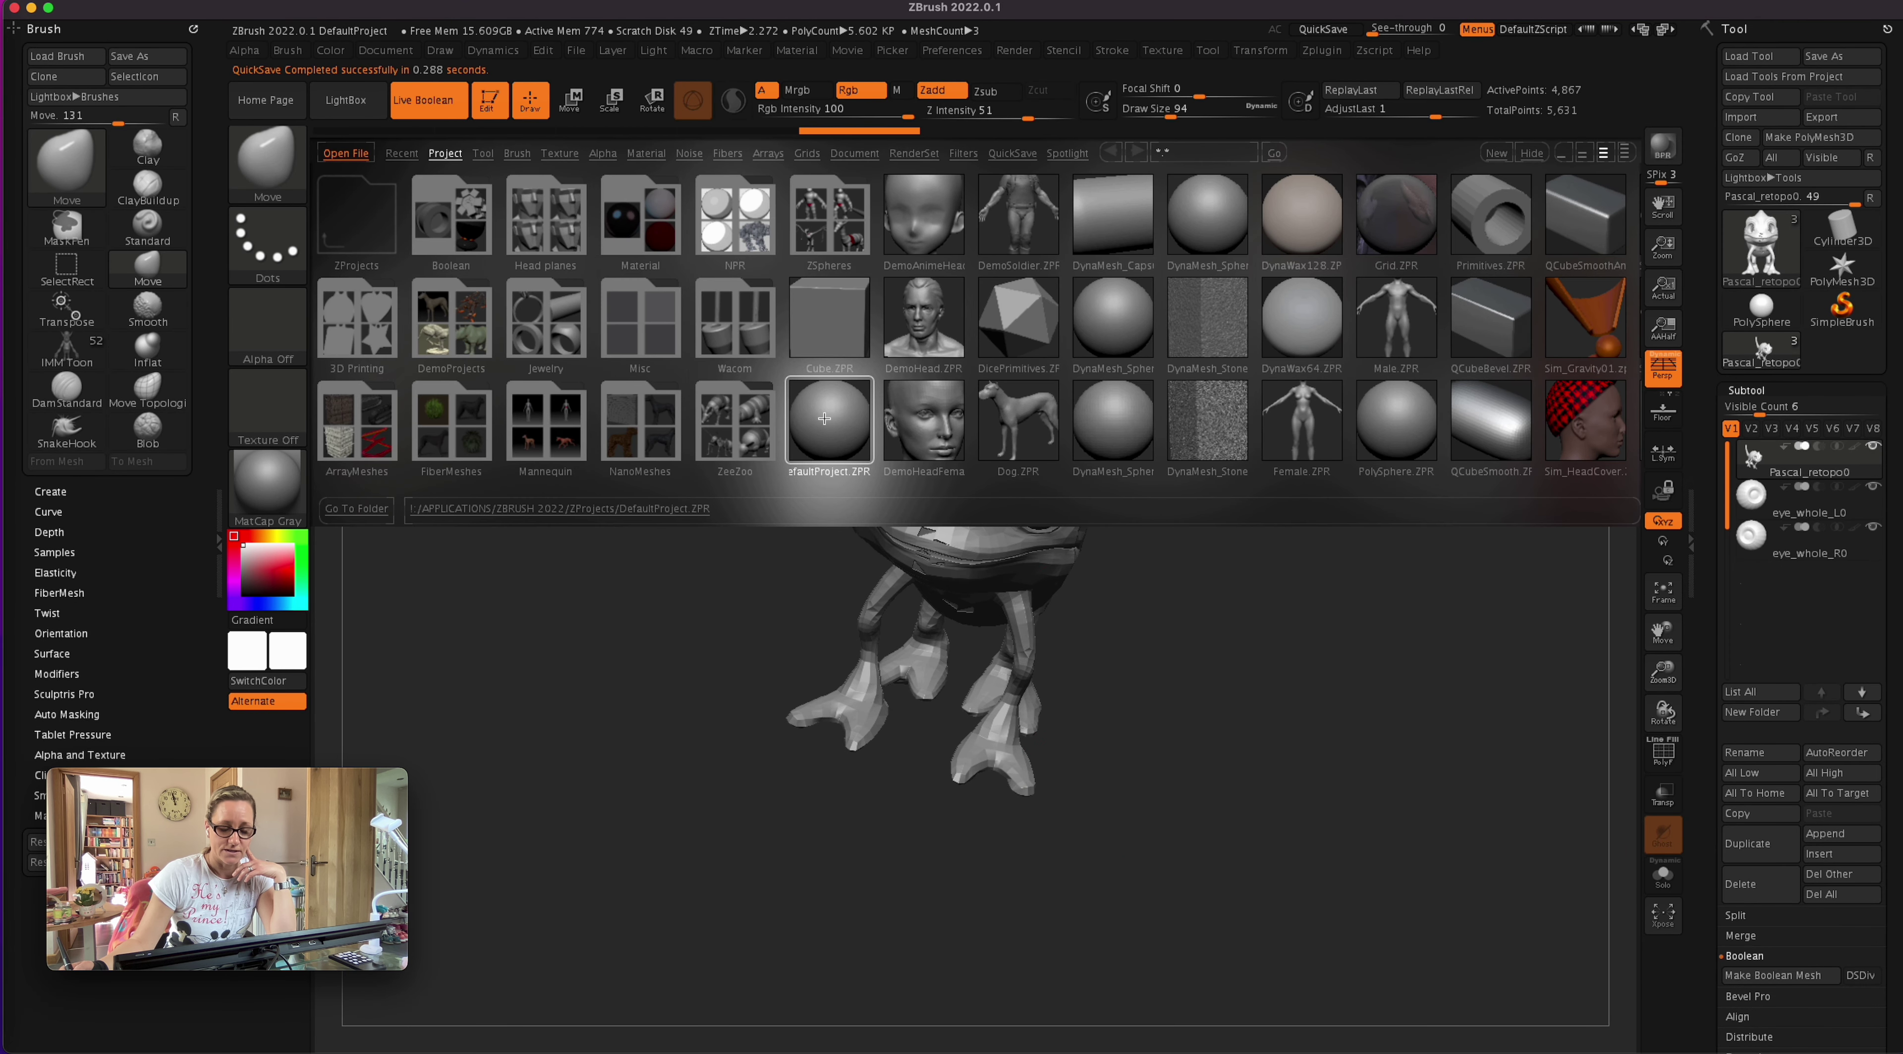
{"action": "double_click", "coordinate": [846, 418]}
{"action": "left_click", "coordinate": [987, 390]}
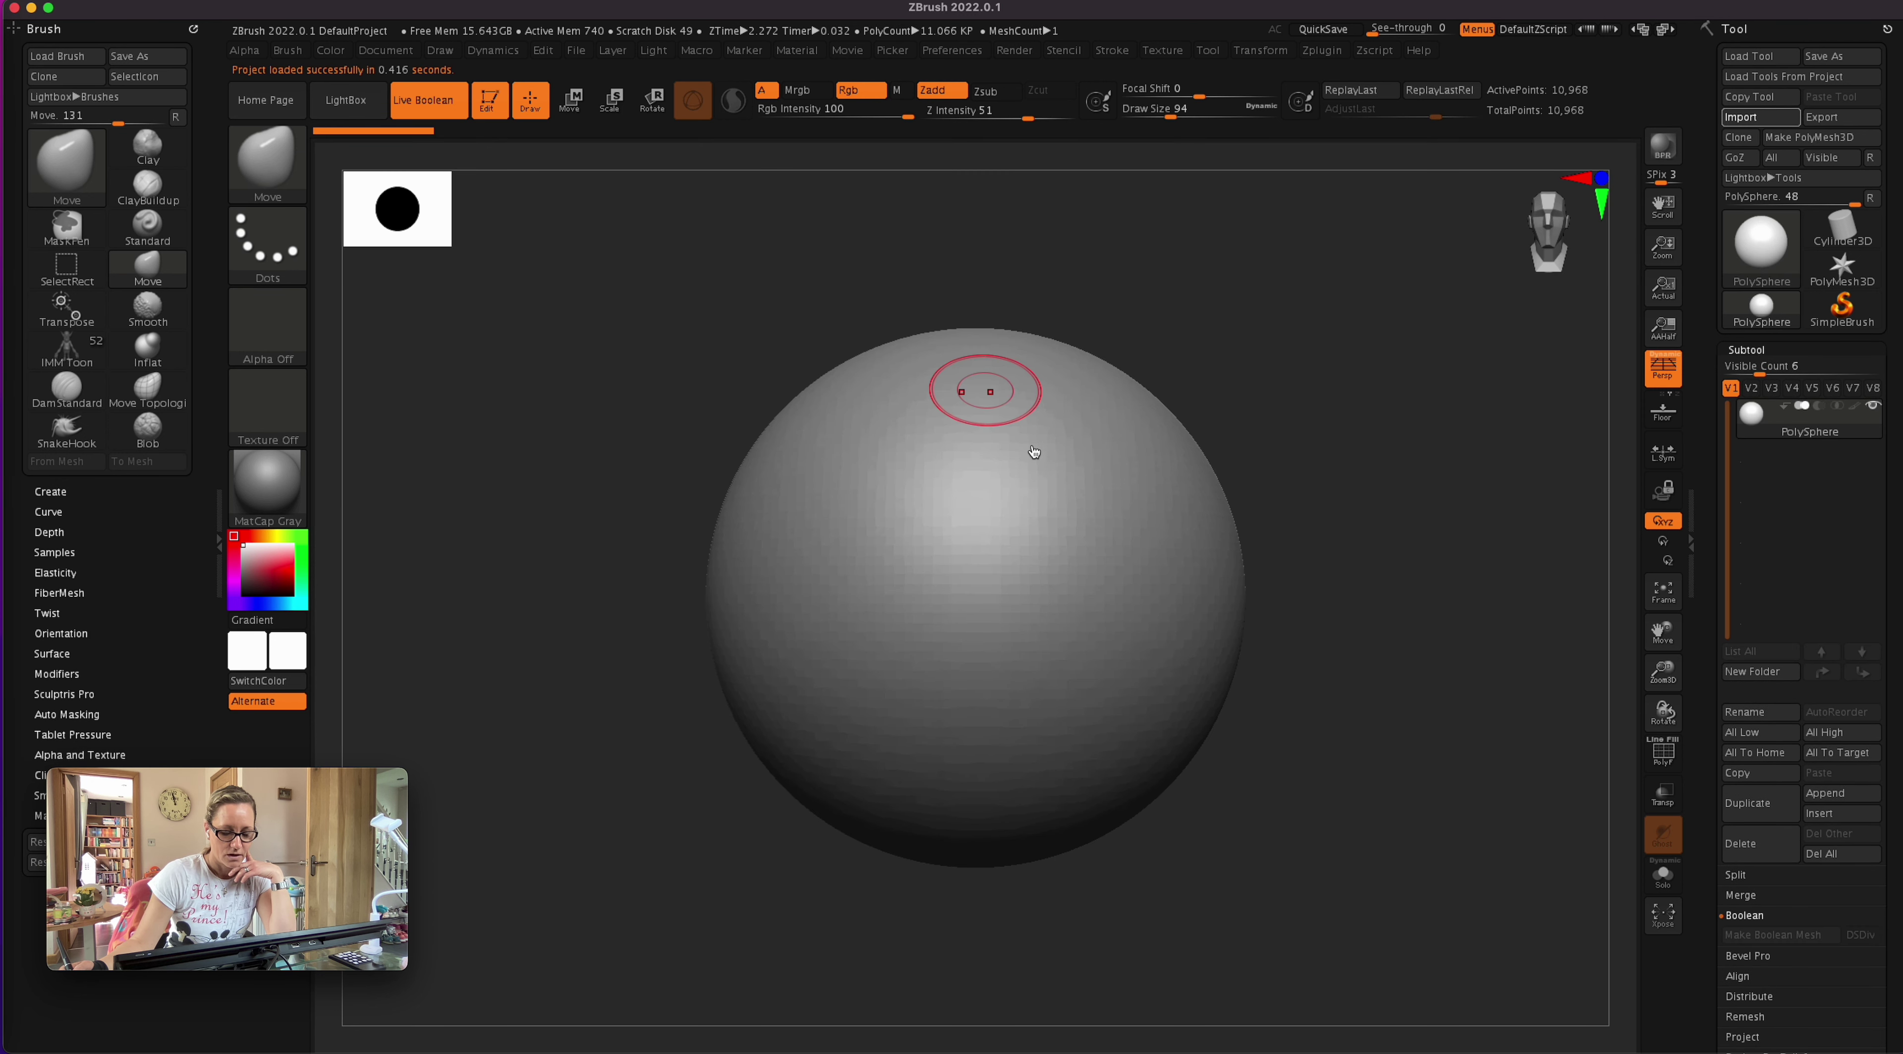
- Import Pascal_Body_LP.obj, splitting its nonstandard polygons into quads and triangles
{"action": "left_click", "coordinate": [859, 277]}
{"action": "left_click", "coordinate": [1256, 526]}
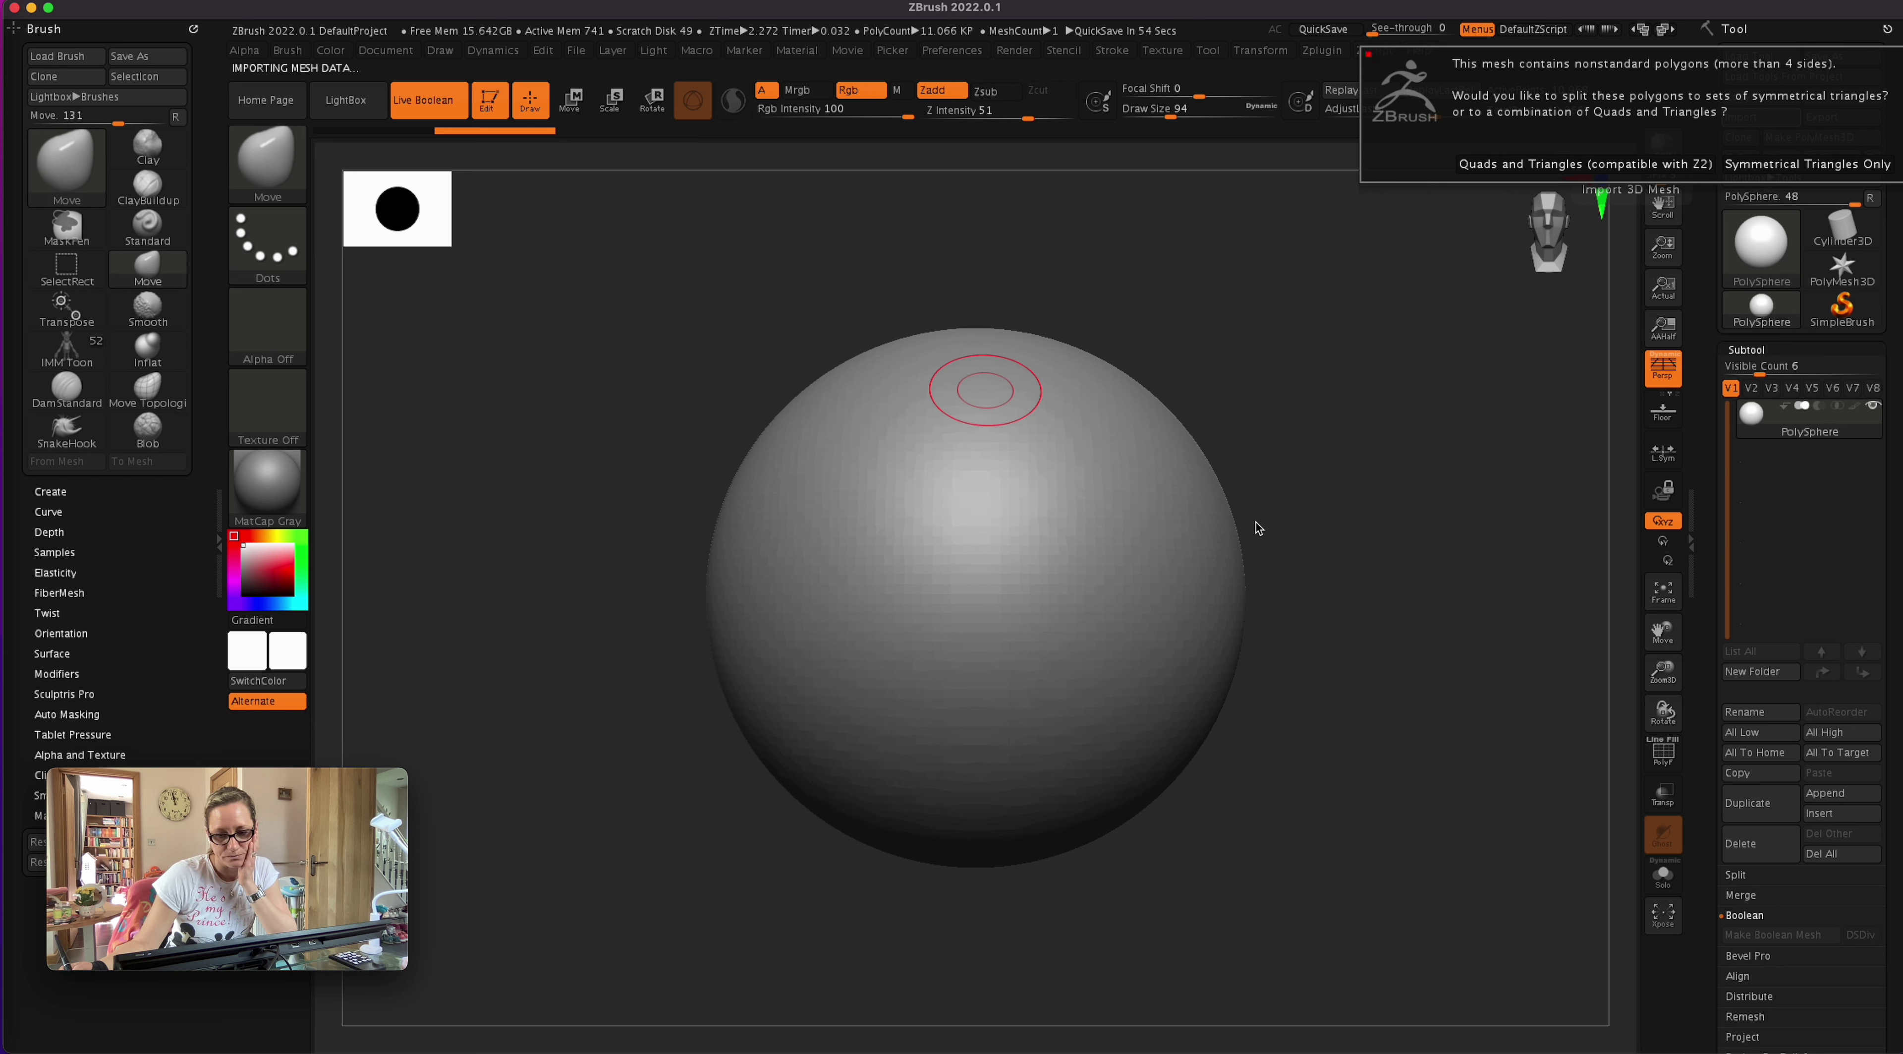
{"action": "left_click", "coordinate": [1567, 170]}
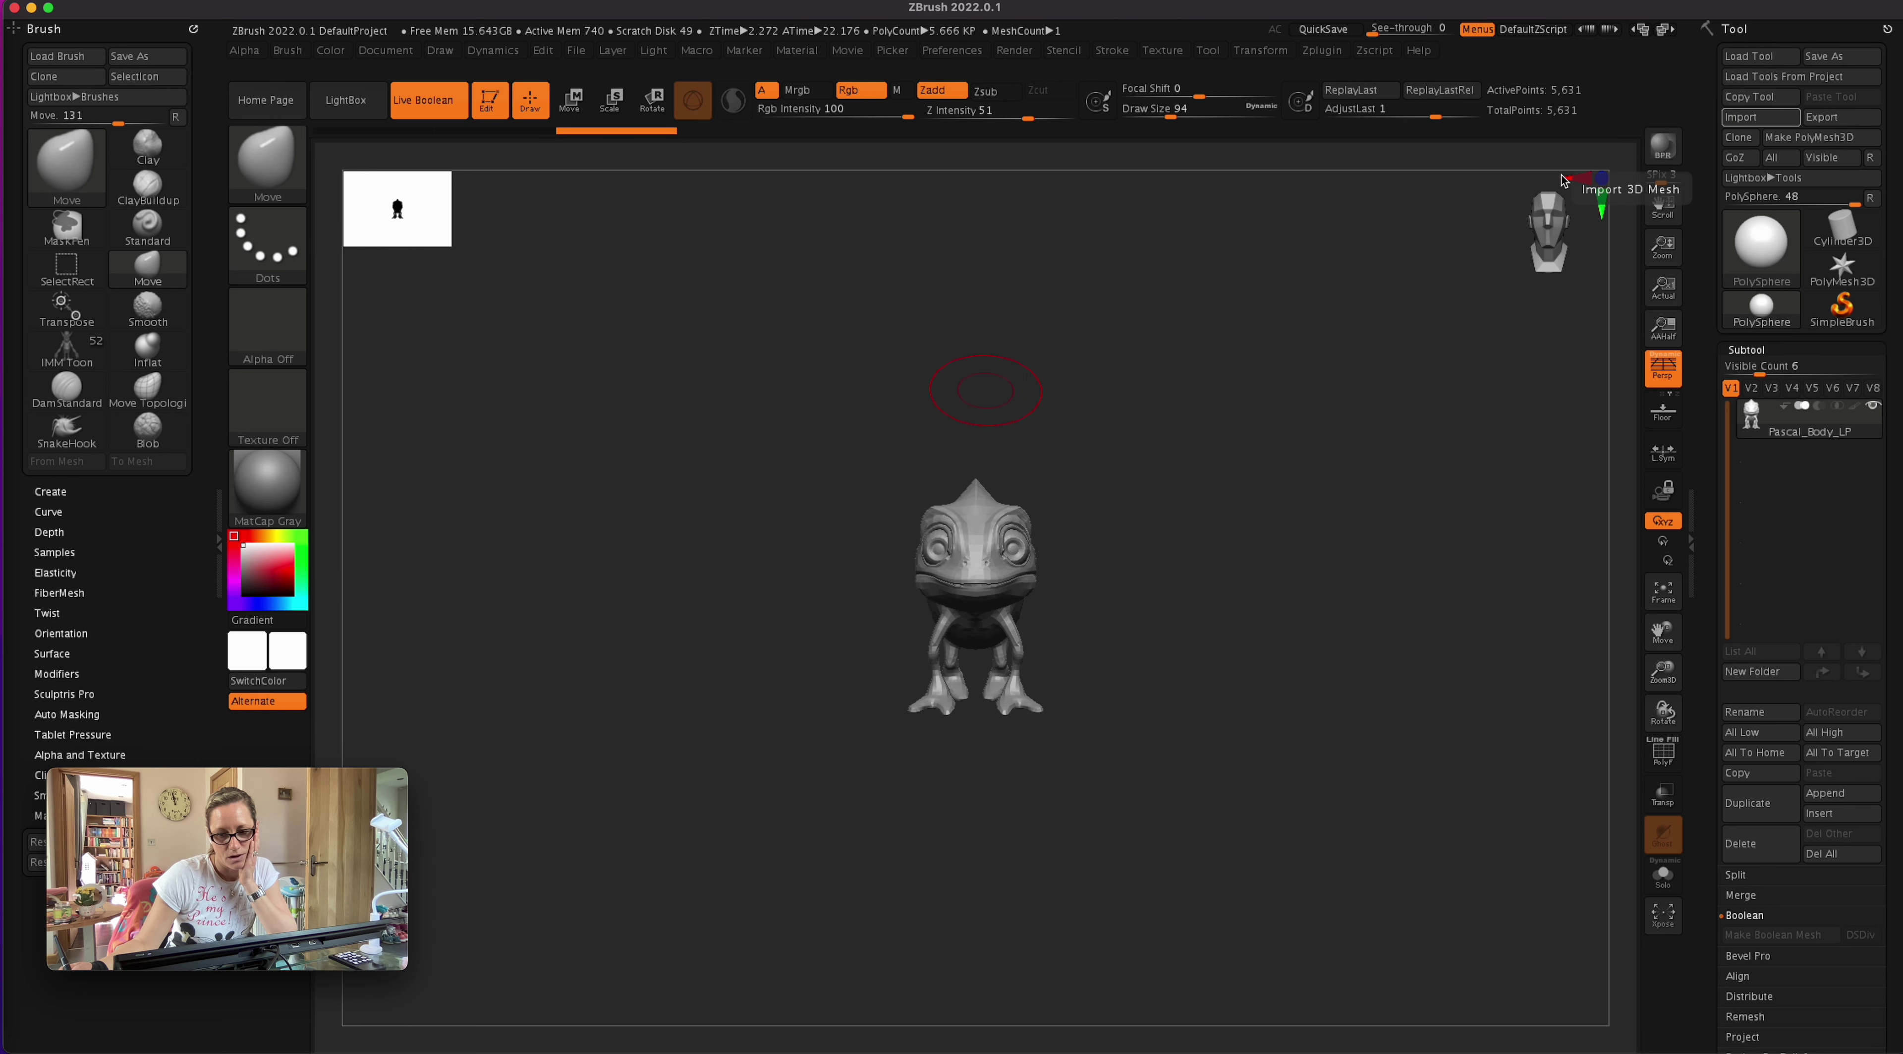
- Turn on the polyframe and examine the imported chameleon's topology up close, finishing with a front view
{"action": "left_click_drag", "start_coordinate": [1174, 722], "coordinate": [1240, 755]}
{"action": "key", "text": "shift+f"}
{"action": "right_click_drag", "start_coordinate": [1248, 738], "coordinate": [1381, 756], "text": "ctrl"}
{"action": "left_click_drag", "start_coordinate": [1381, 755], "coordinate": [1388, 732], "text": "alt"}
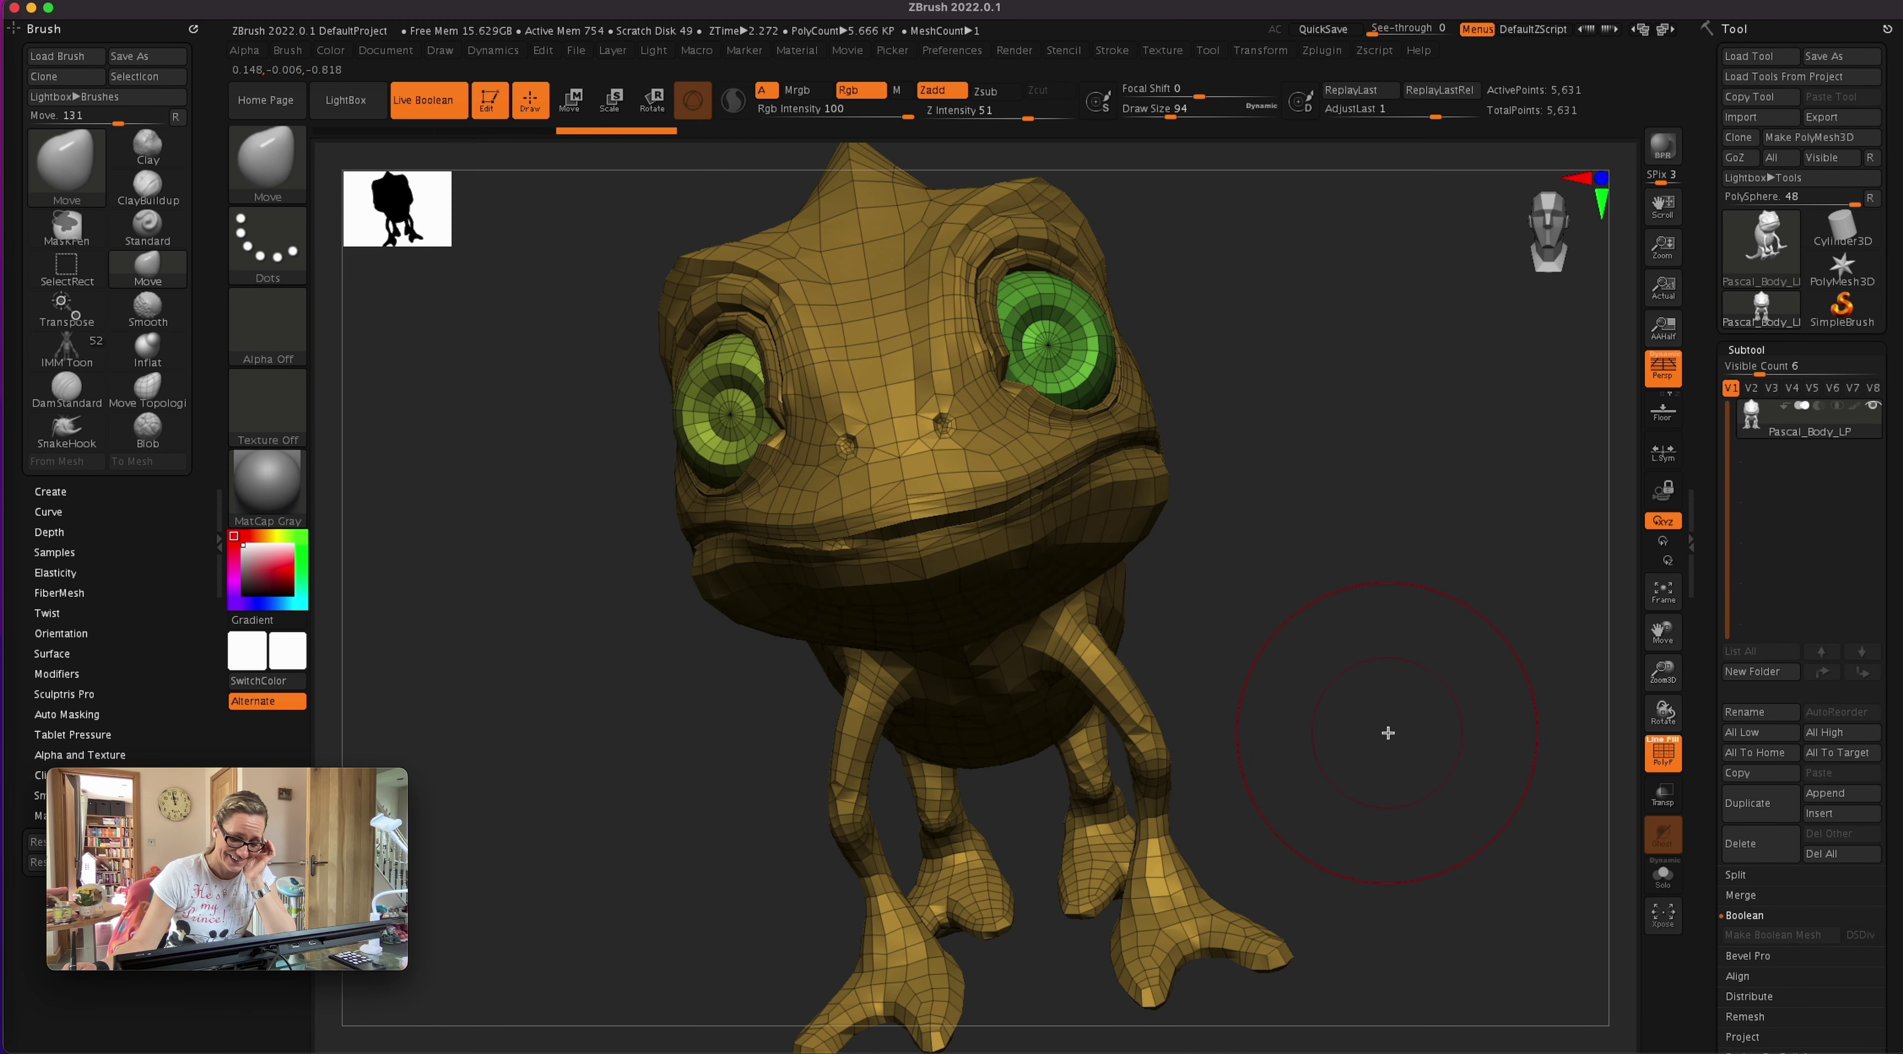
{"action": "left_click", "coordinate": [1606, 172]}
{"action": "left_click_drag", "start_coordinate": [1289, 660], "coordinate": [1290, 676], "text": "alt"}
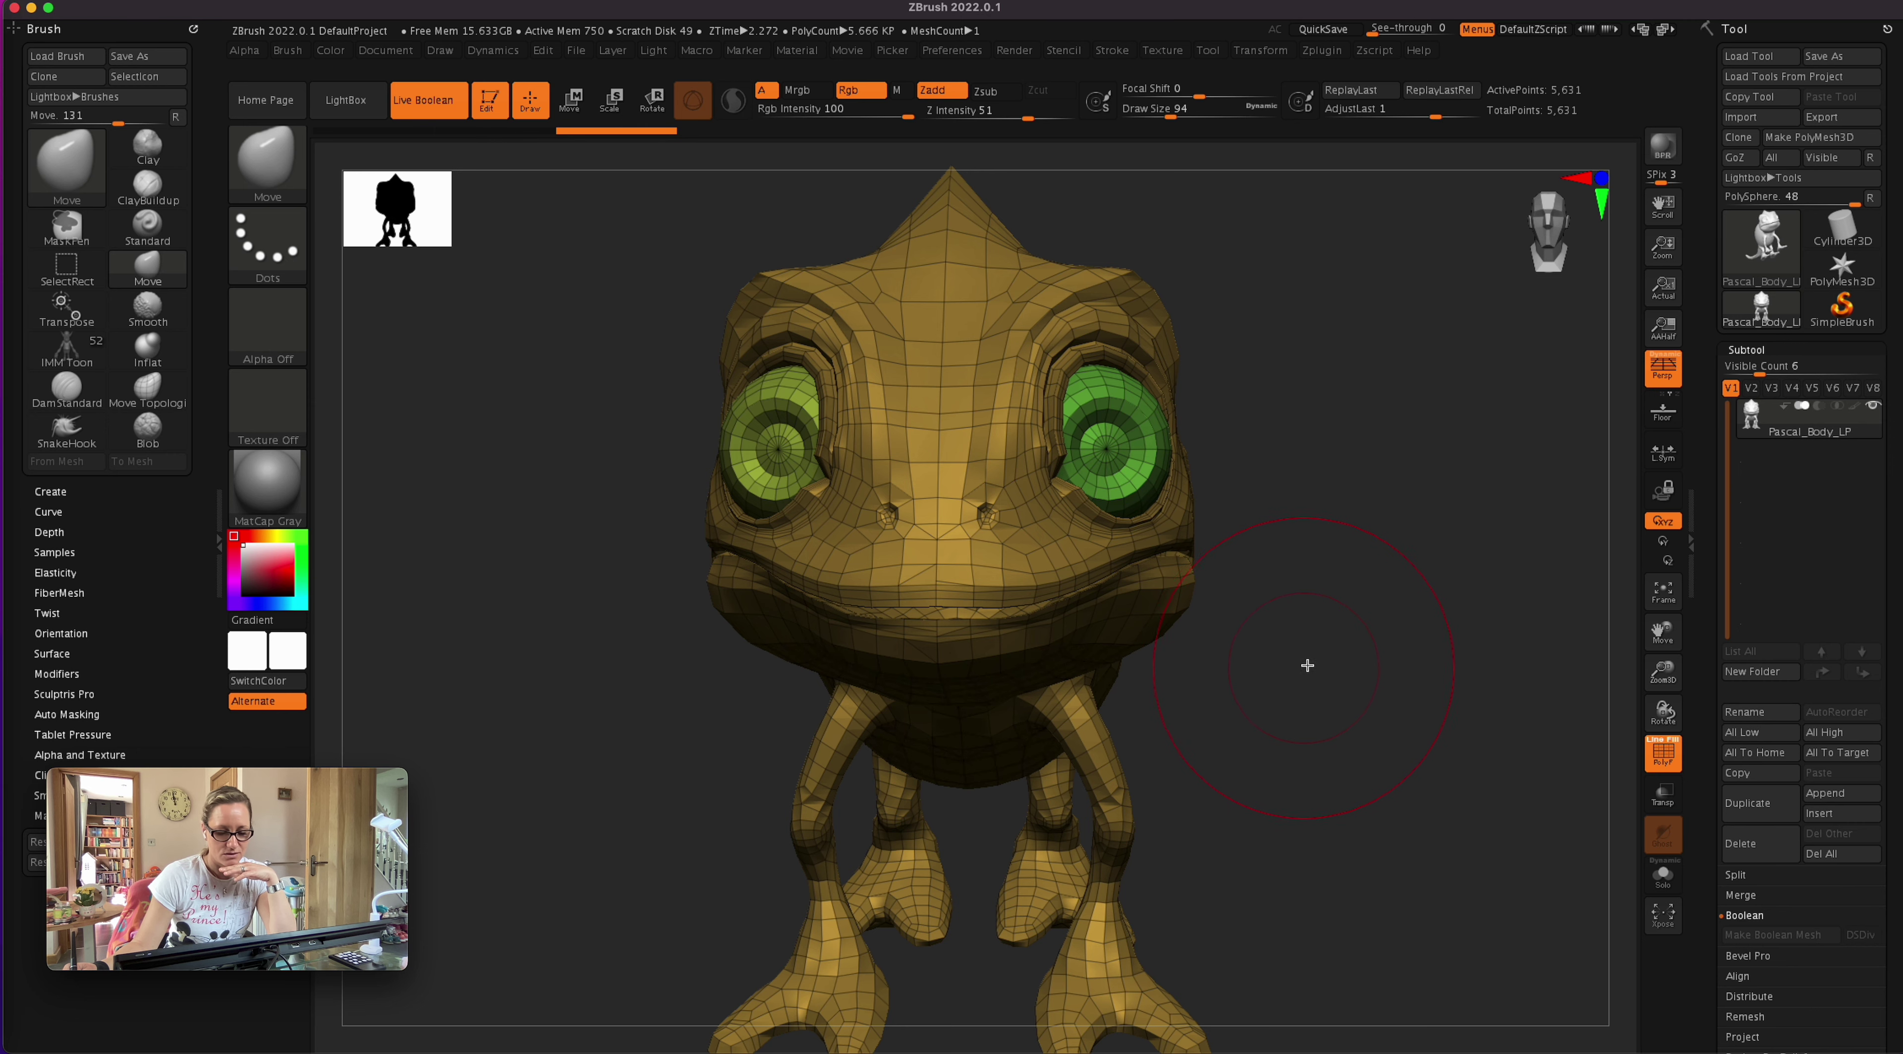
- Switch to Maya and check the chameleon's mesh by selecting the vertices of its body and both eyes
{"action": "left_click", "coordinate": [1, 459]}
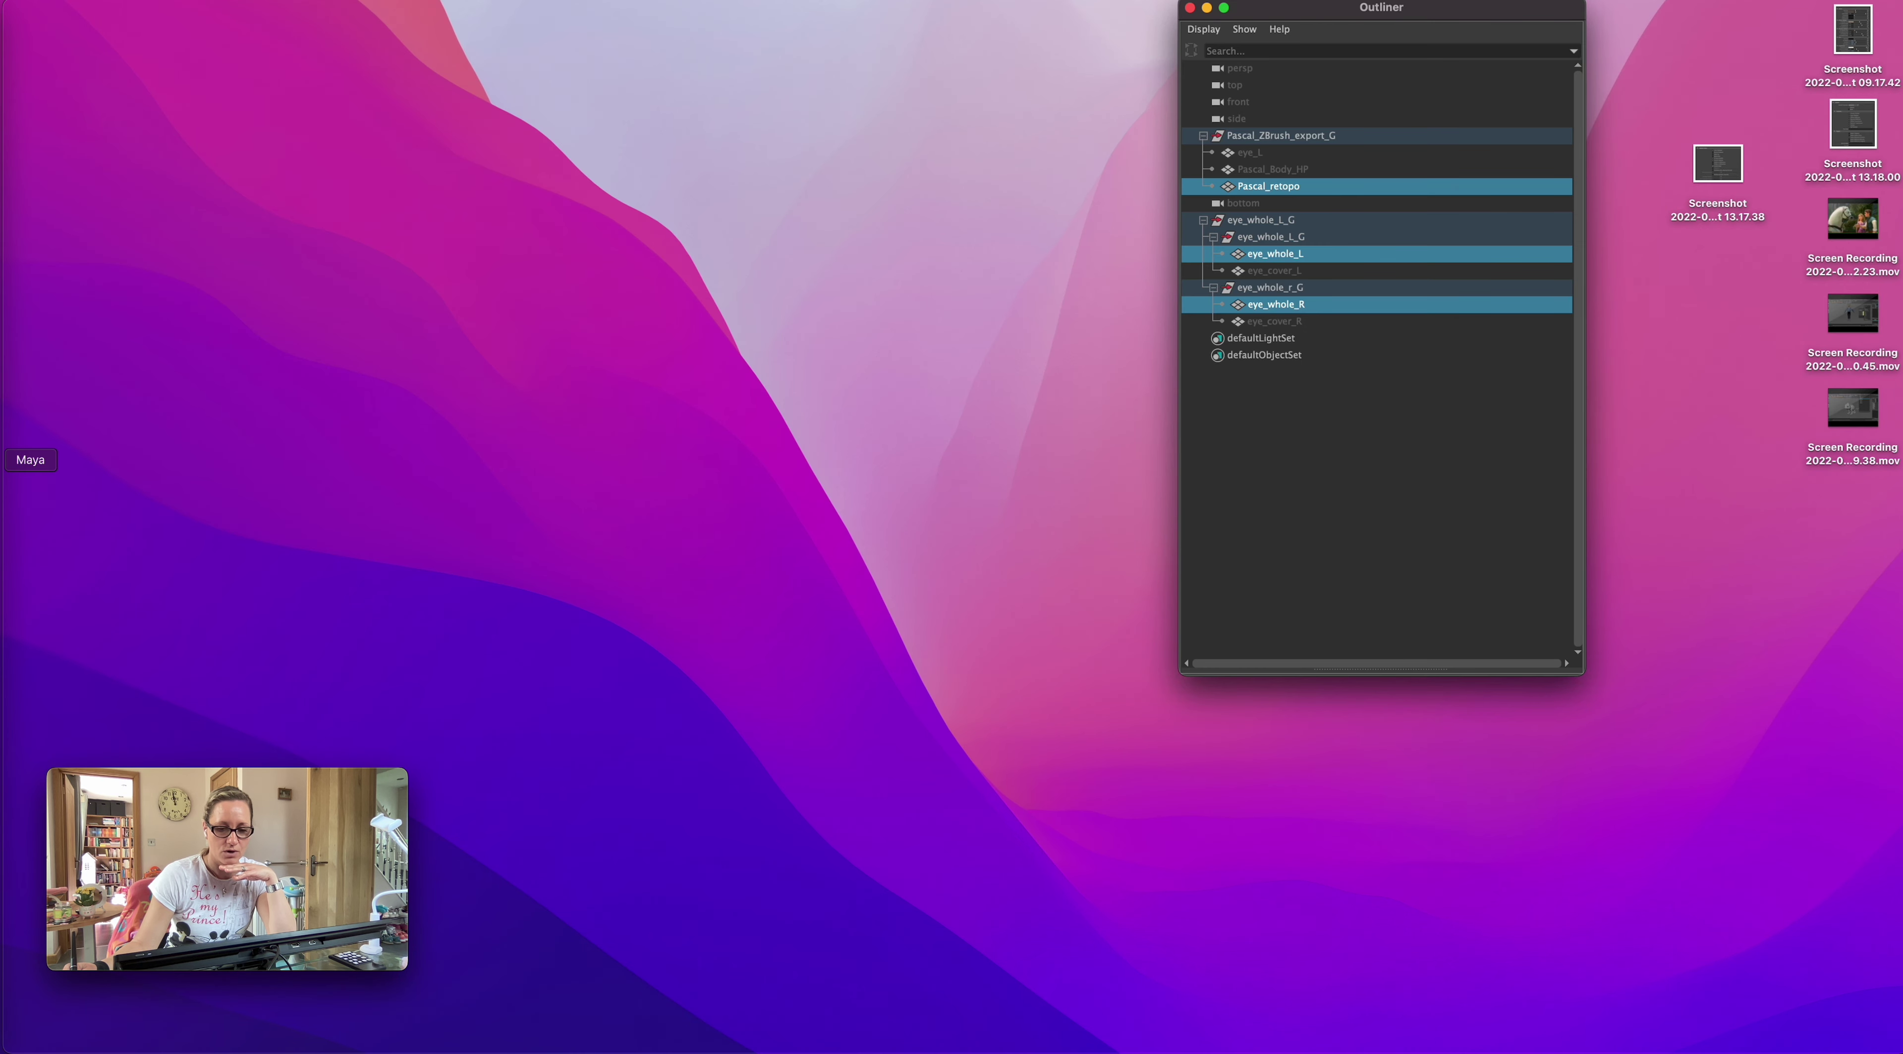
{"action": "left_click", "coordinate": [1, 993]}
{"action": "key", "text": "F9"}
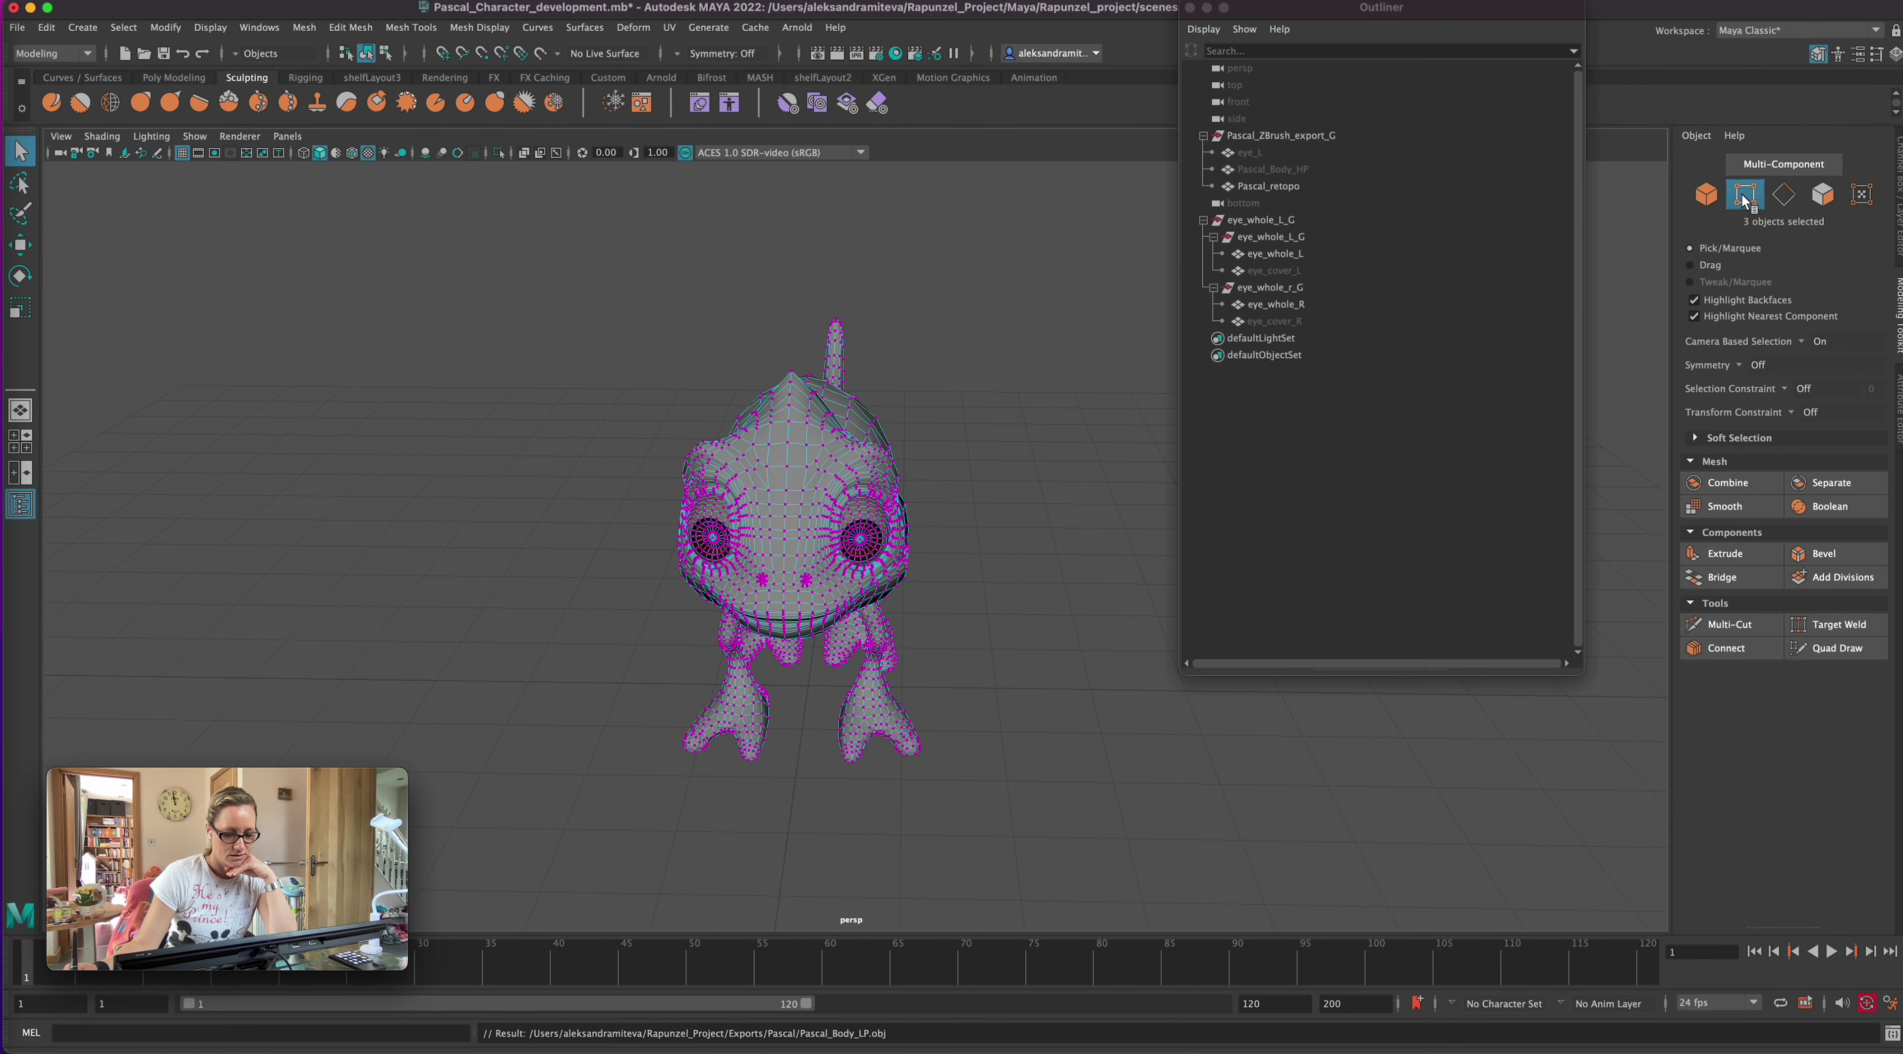
{"action": "left_click_drag", "start_coordinate": [480, 238], "coordinate": [839, 476]}
{"action": "key", "text": "F8"}
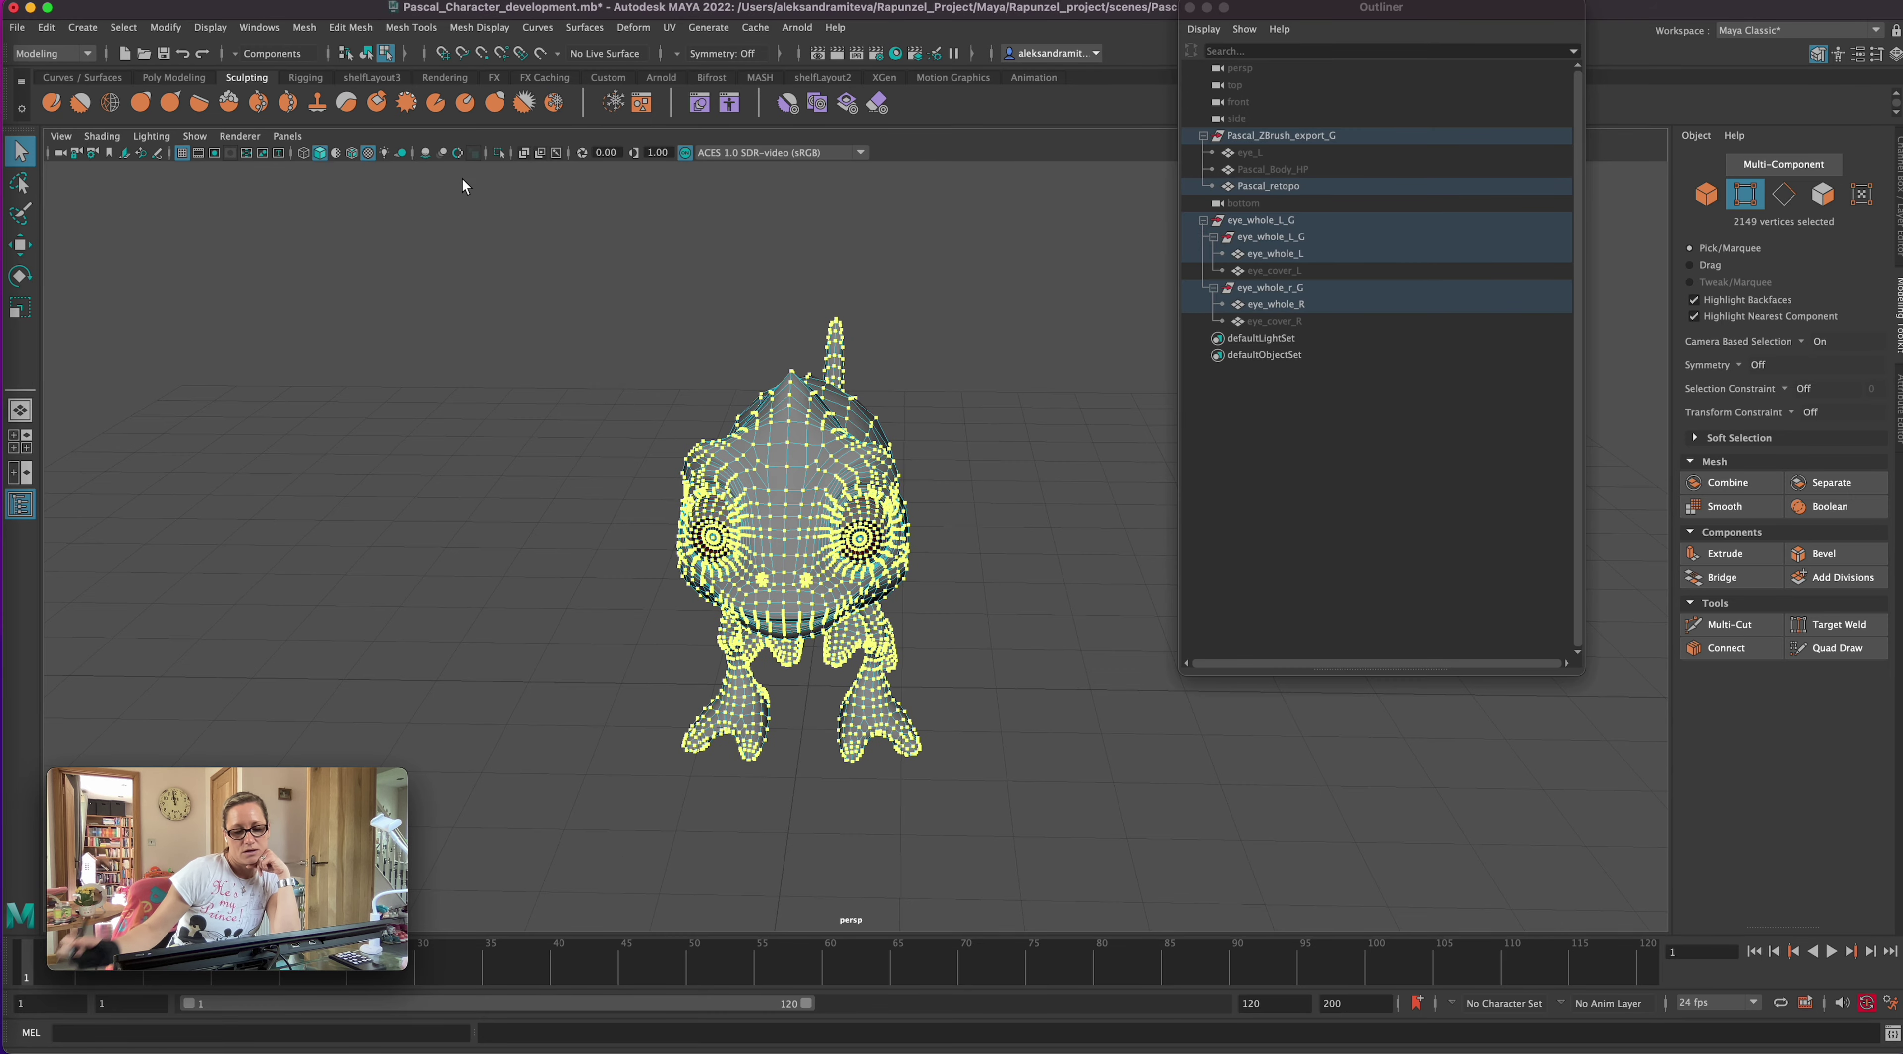
{"action": "key", "text": "F8"}
{"action": "left_click_drag", "start_coordinate": [1062, 774], "coordinate": [1050, 727], "text": "alt"}
{"action": "key", "text": "F8"}
{"action": "left_click", "coordinate": [867, 516]}
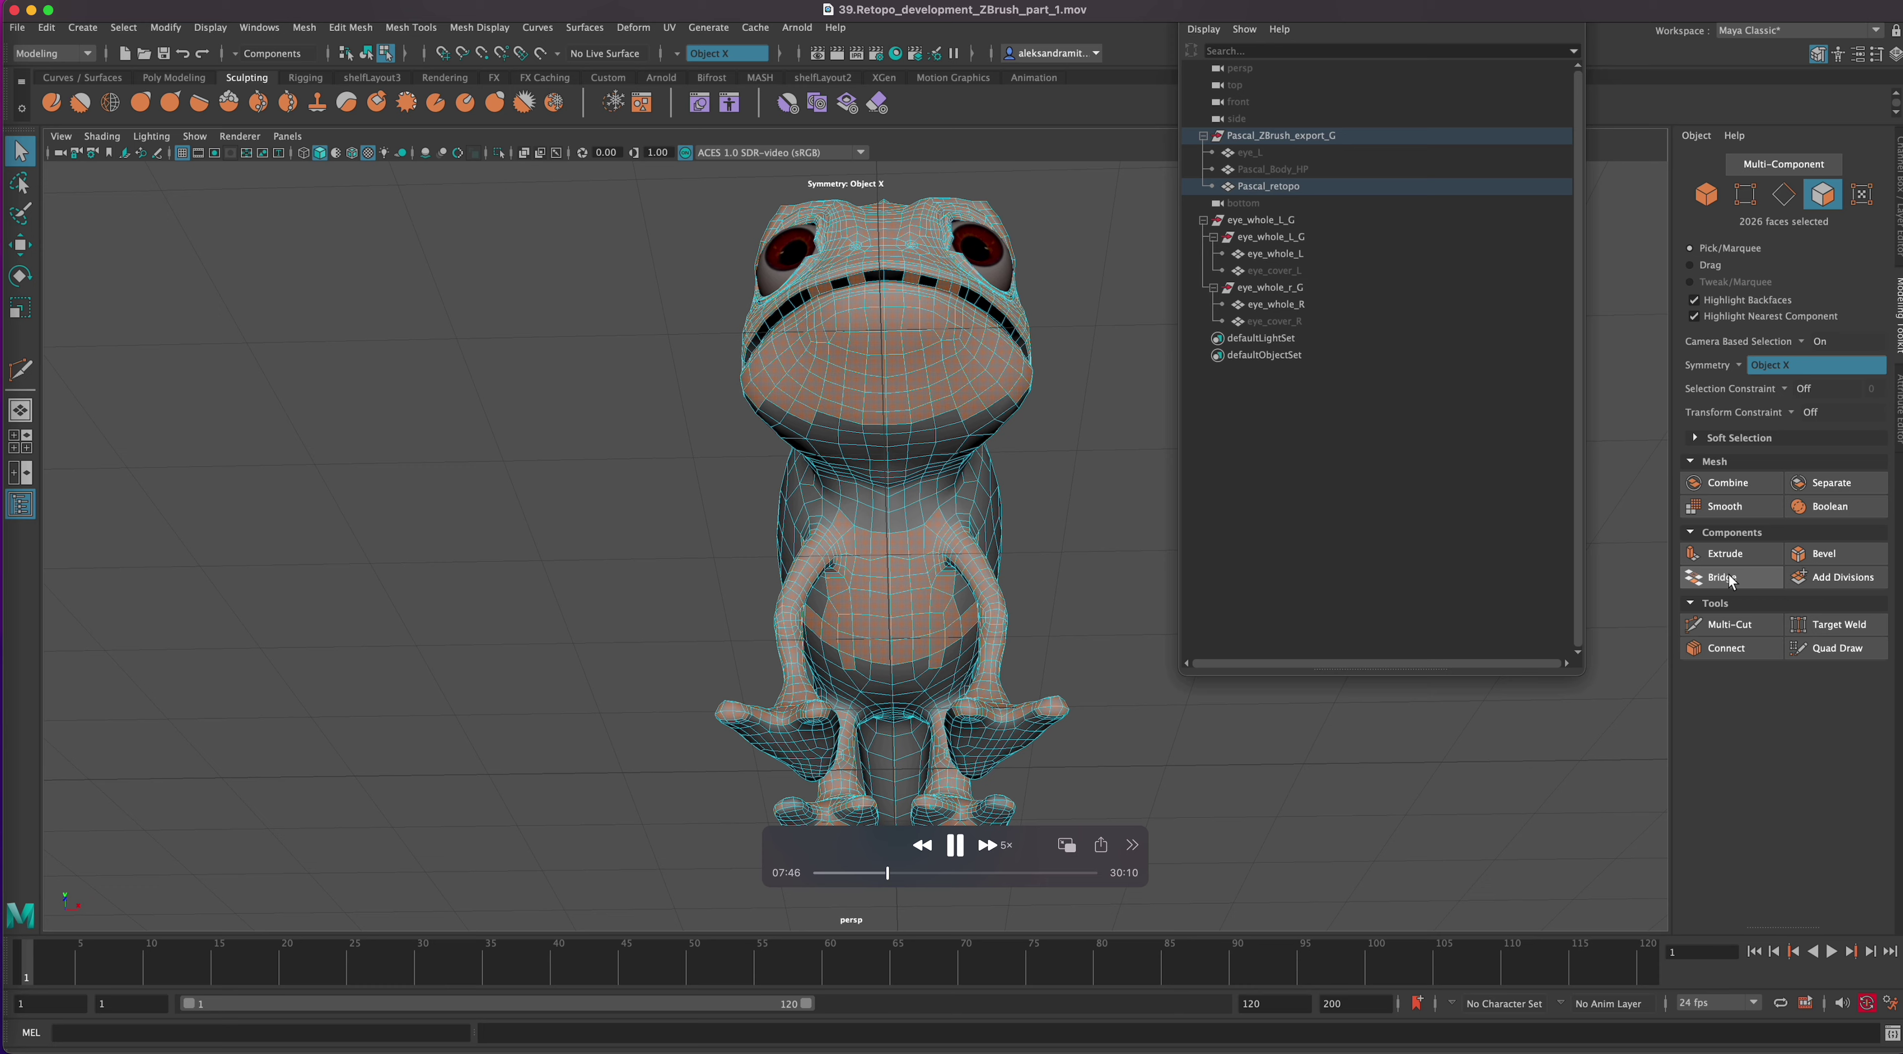
{"action": "key", "text": "super+Right"}
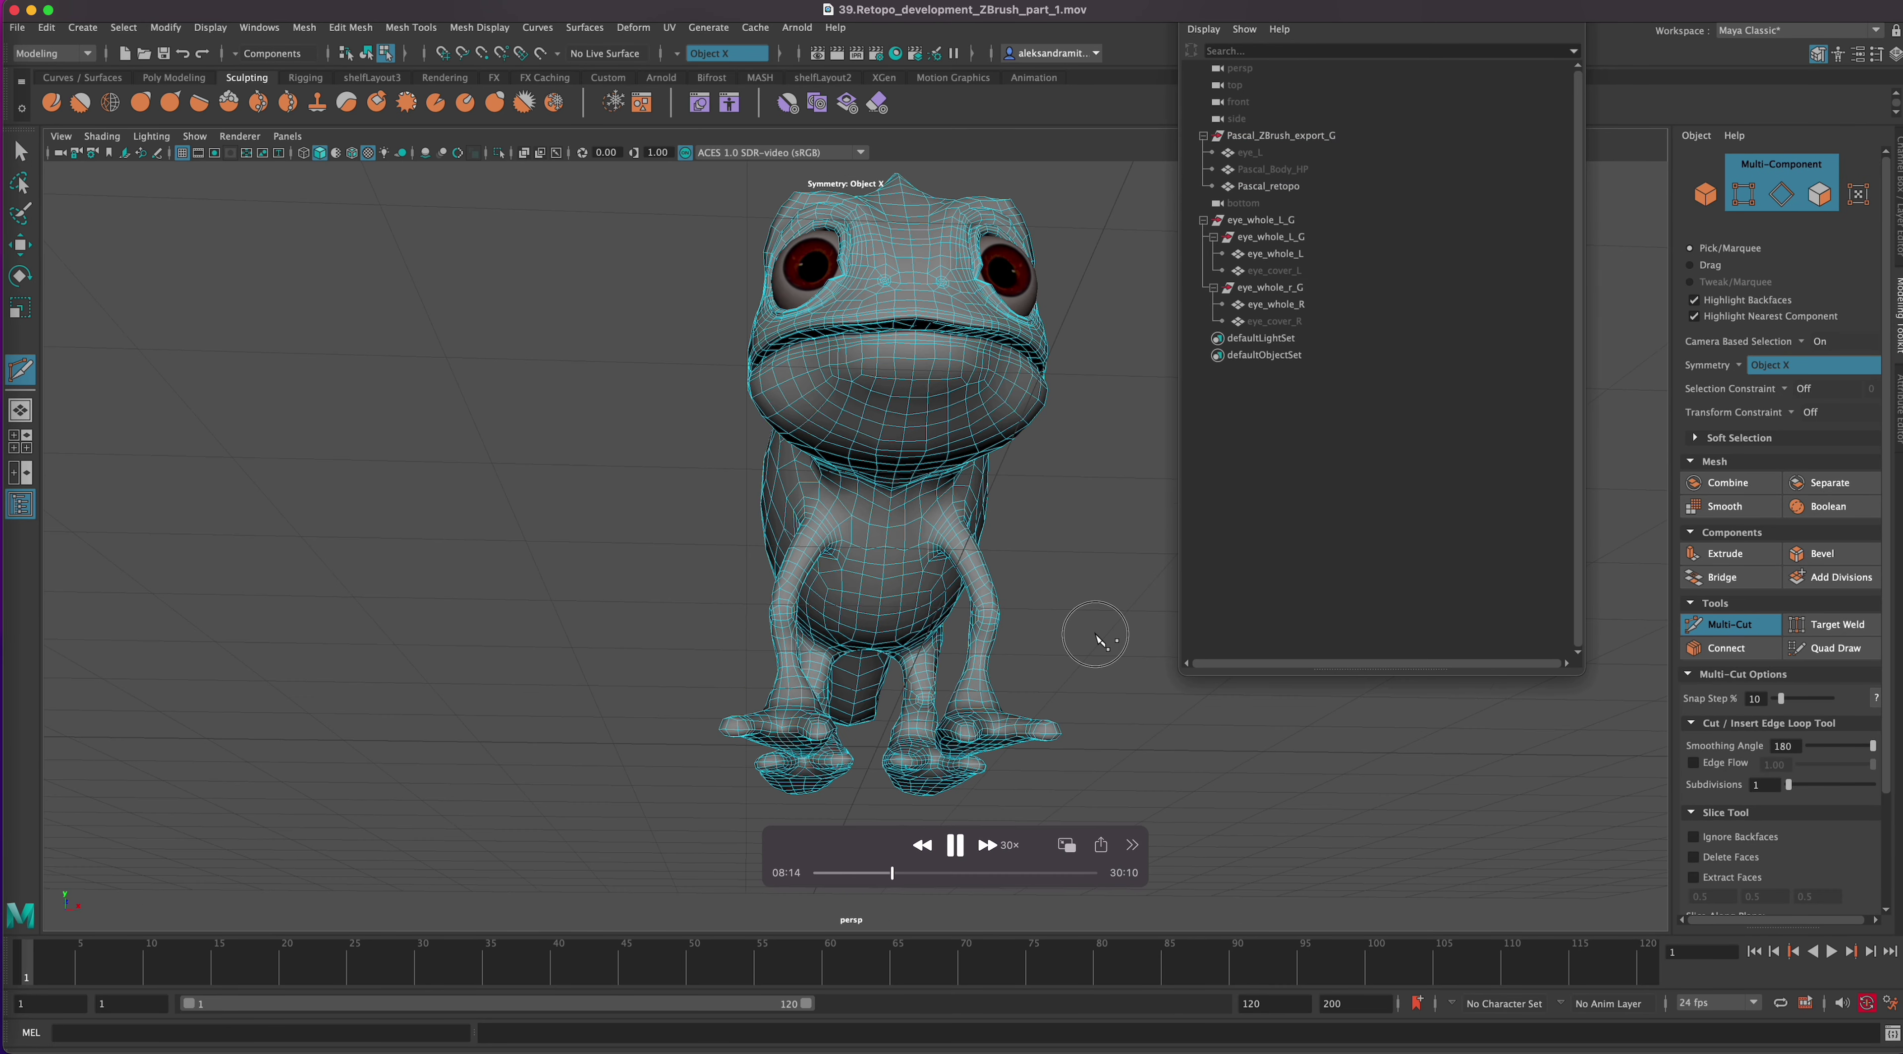
{"action": "left_click", "coordinate": [987, 844]}
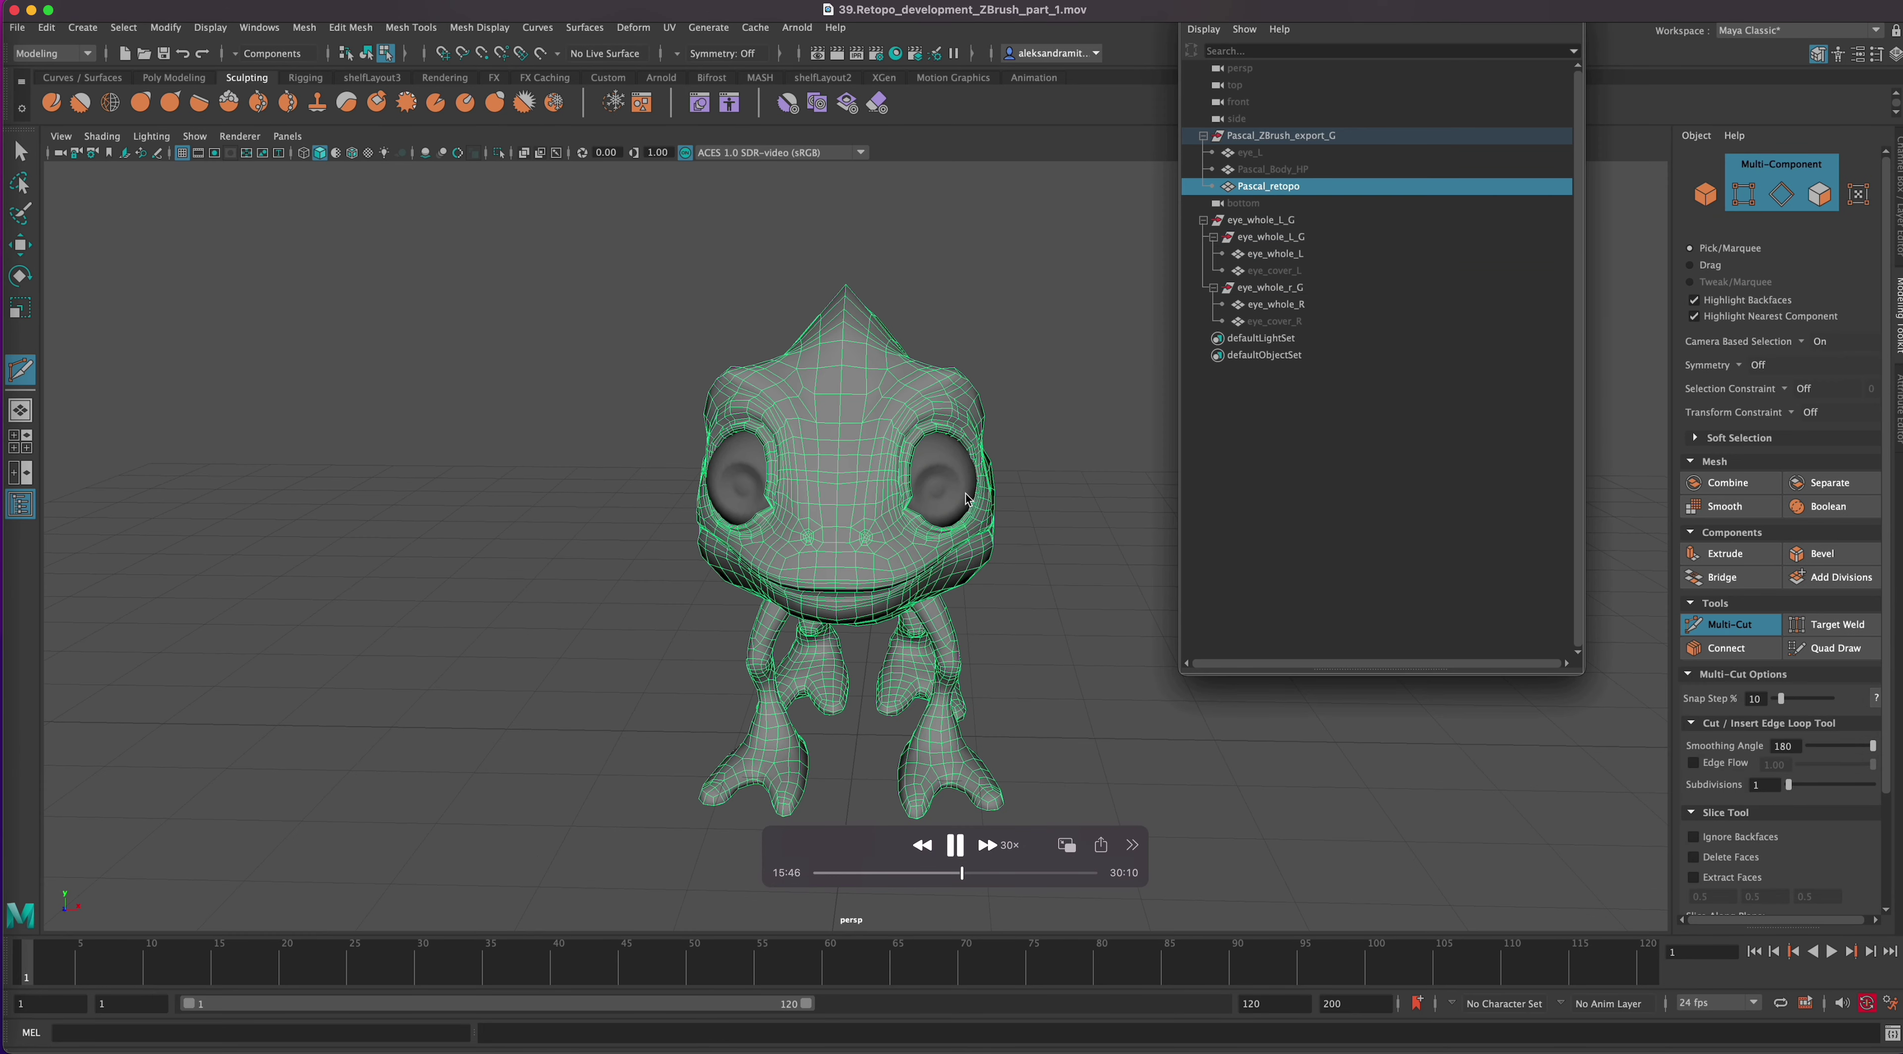
{"action": "key", "text": "space"}
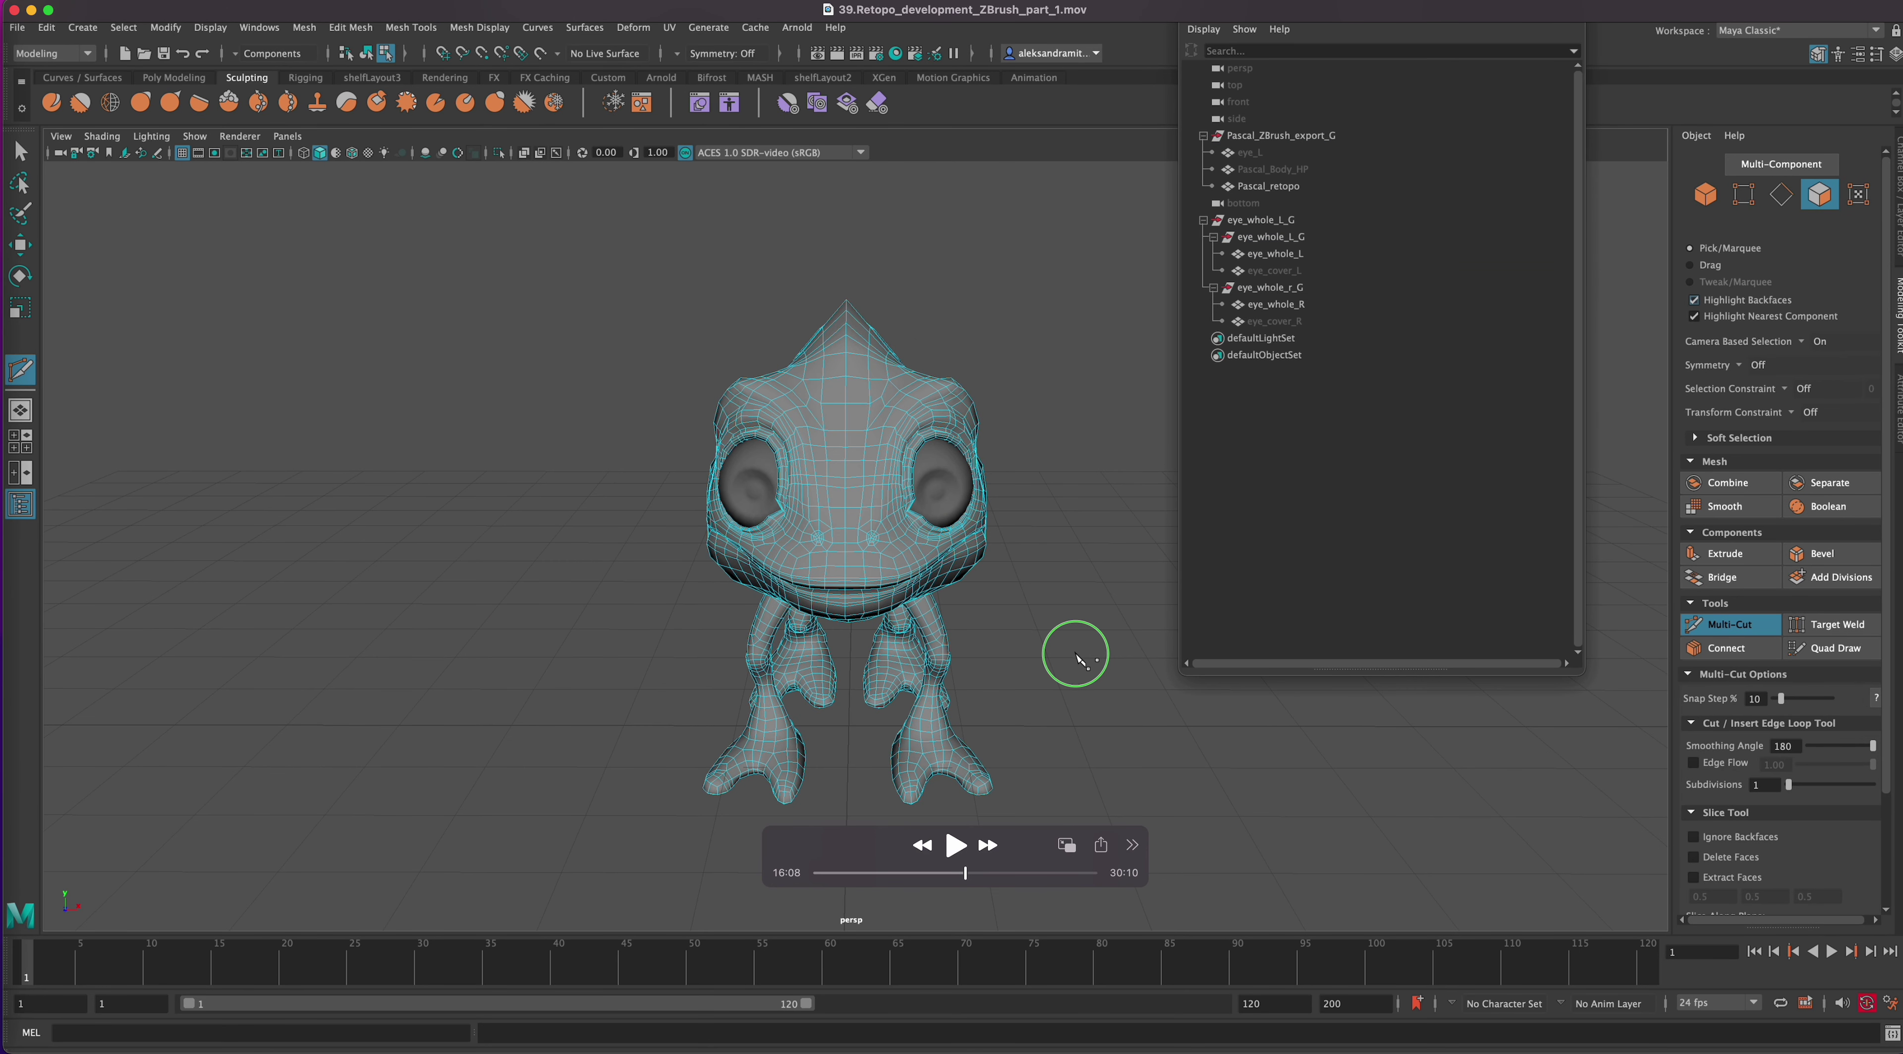
{"action": "key", "text": "space"}
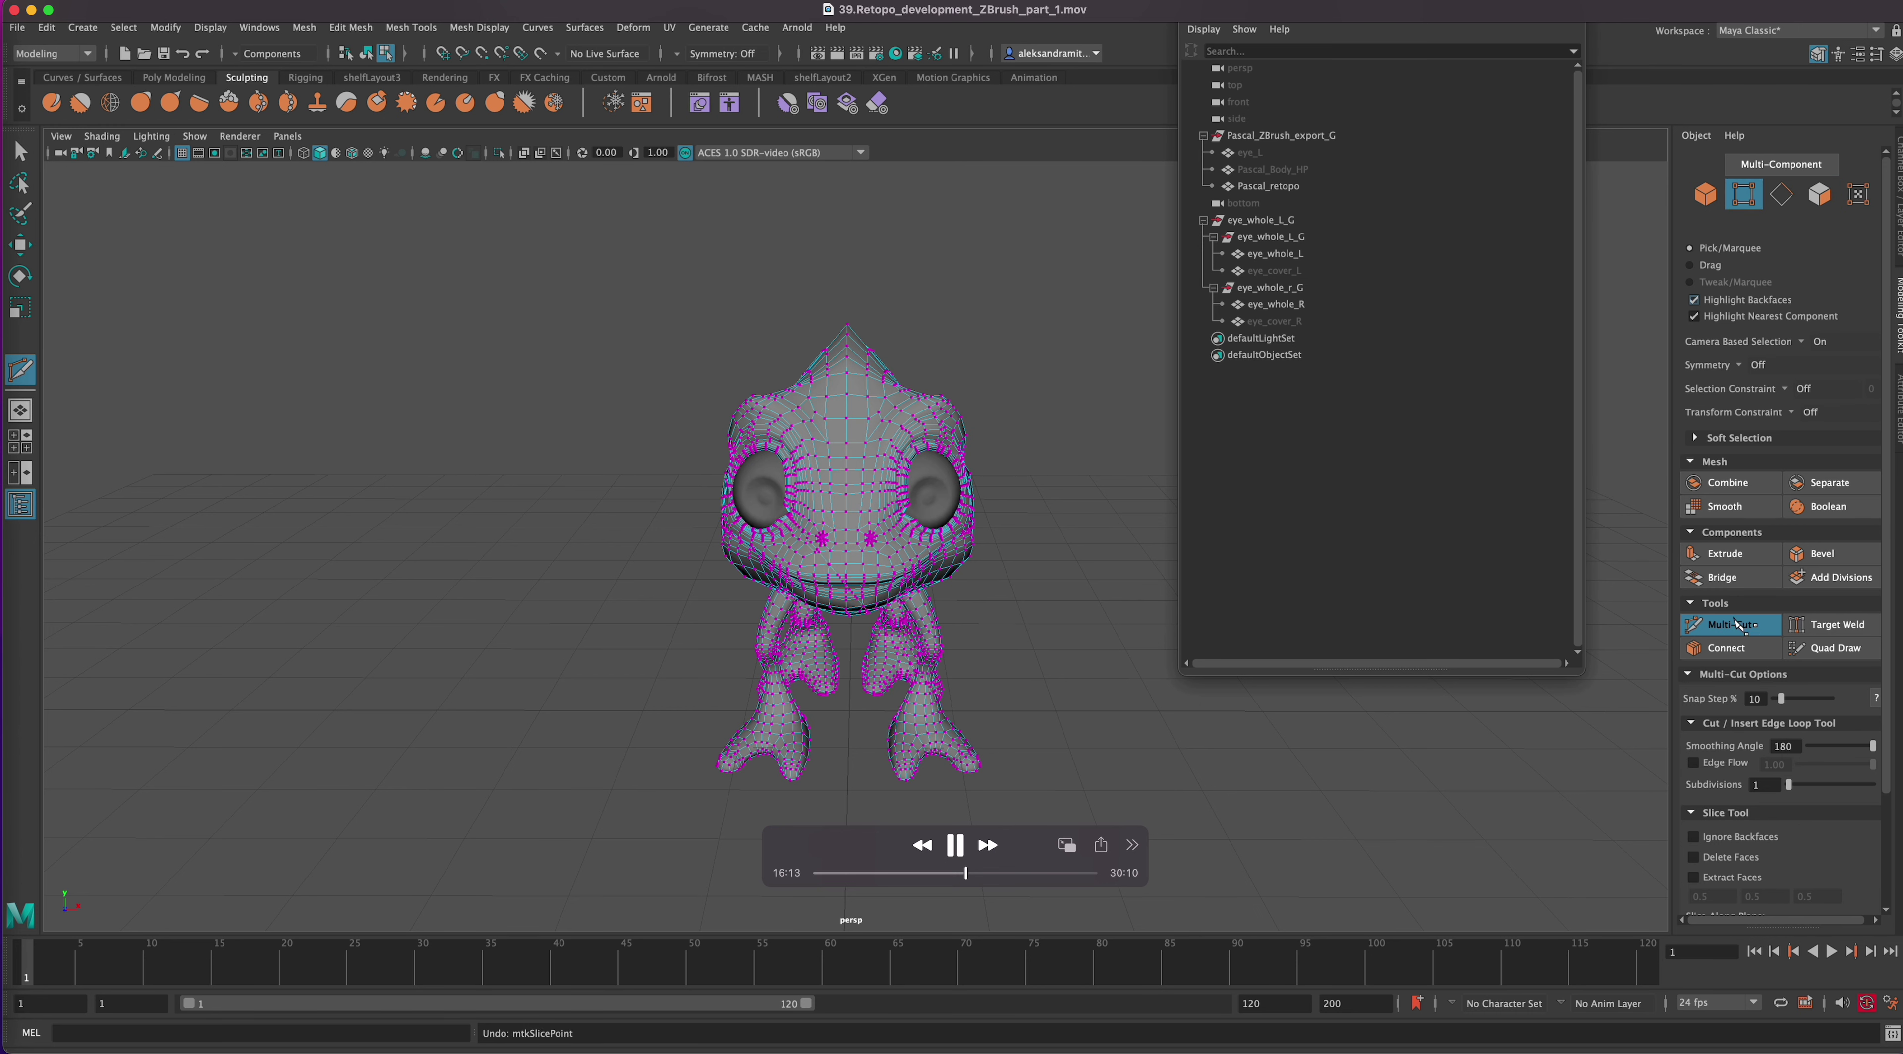
{"action": "key", "text": "super+Right"}
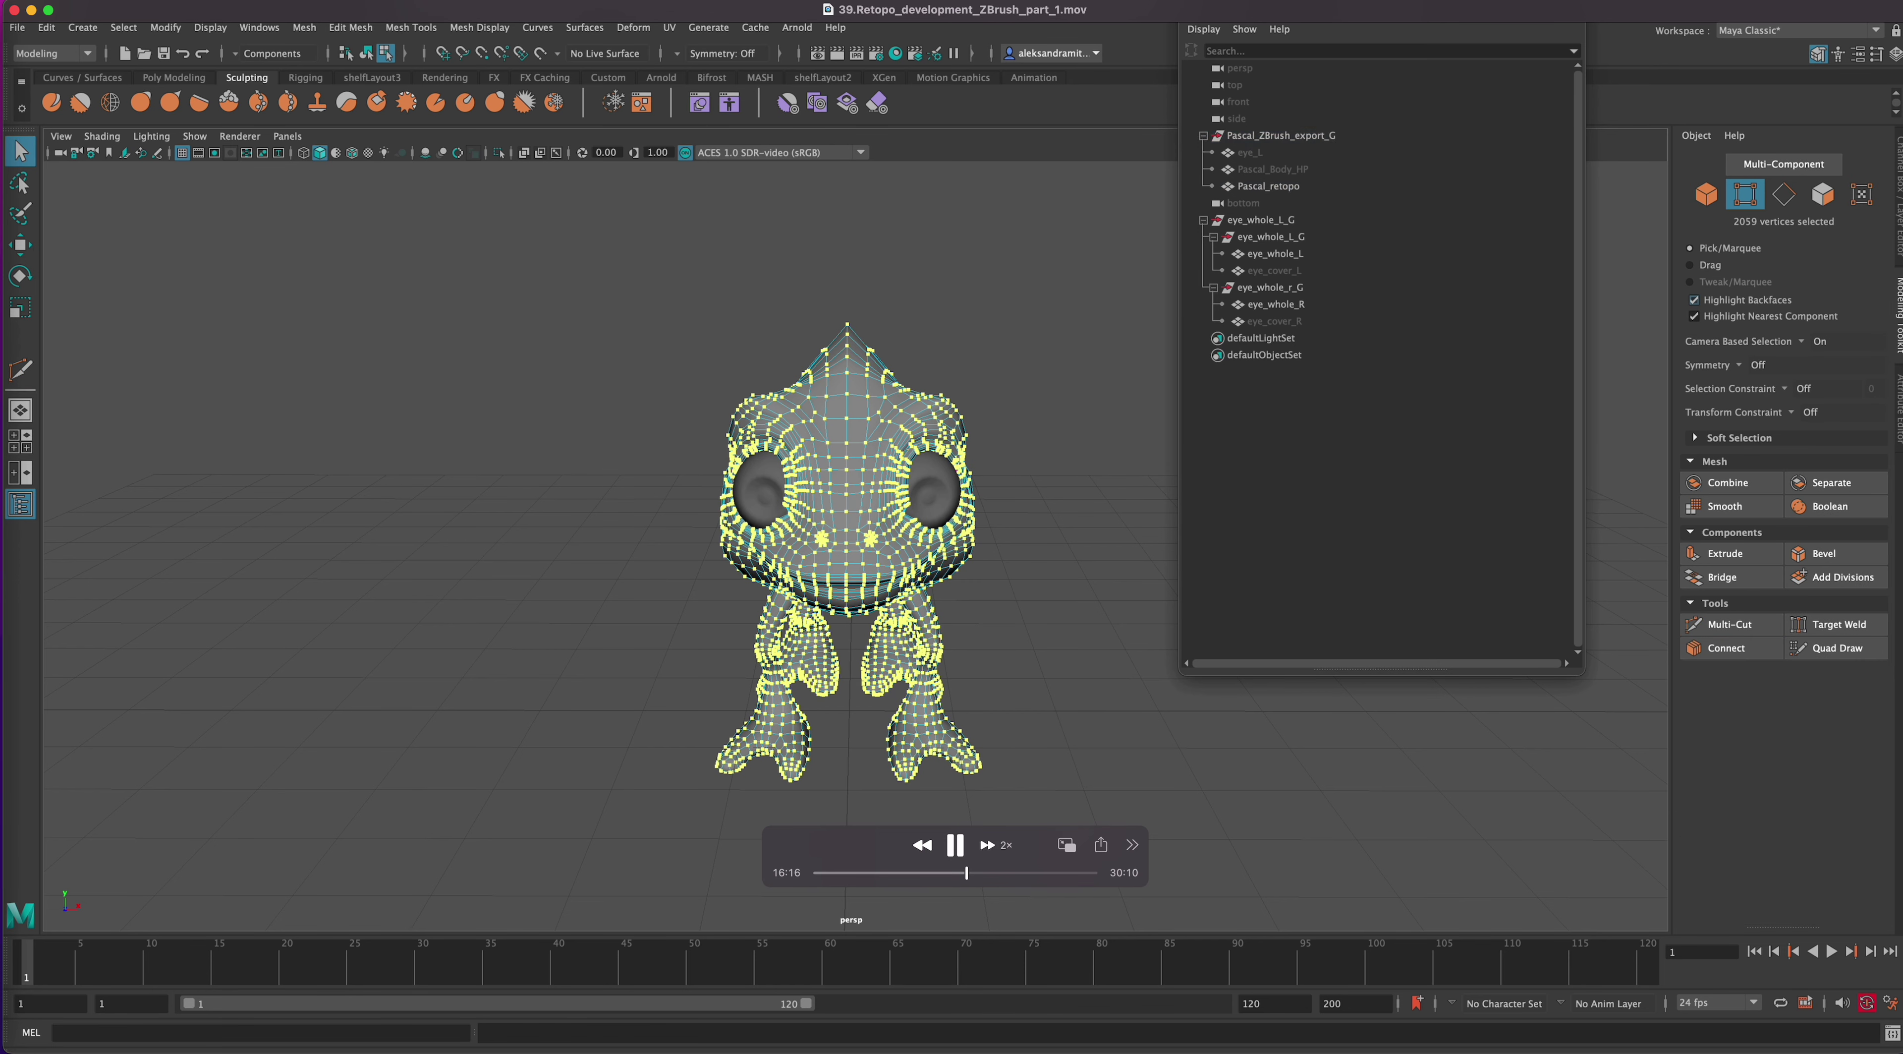
{"action": "key", "text": "l"}
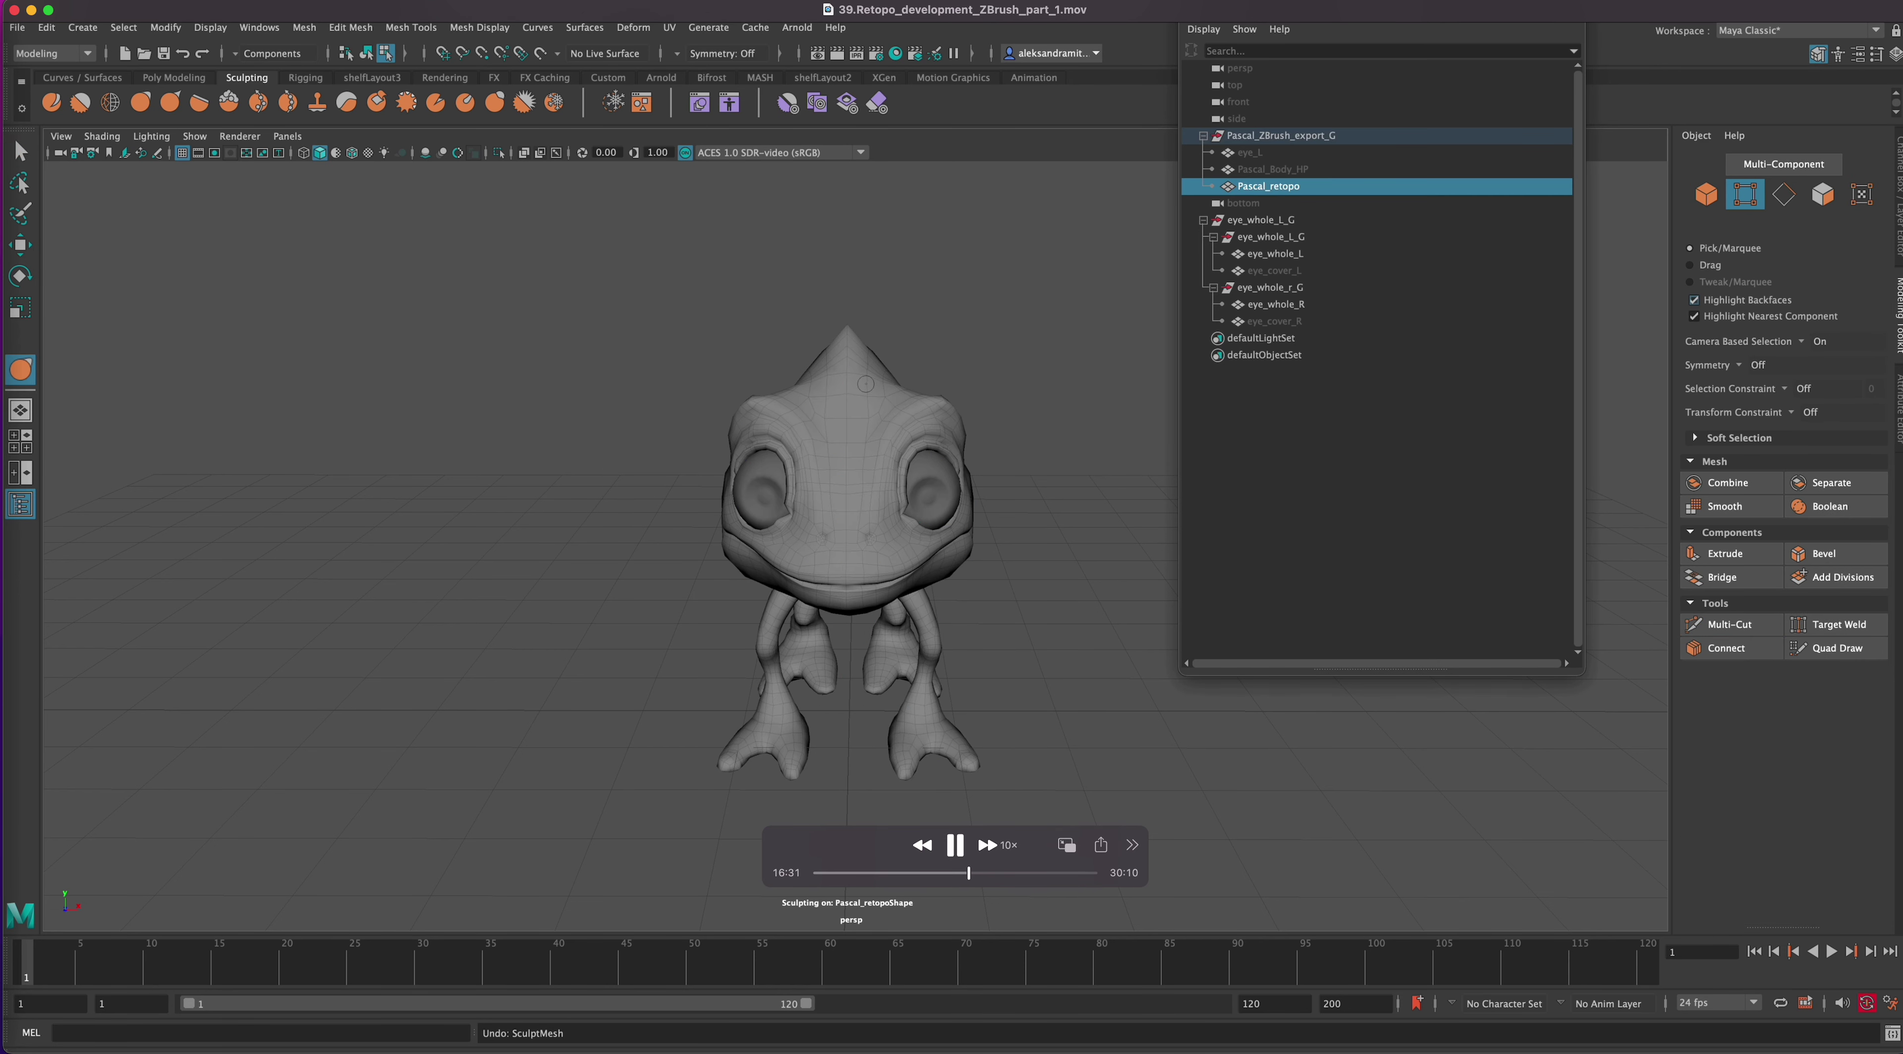
{"action": "key", "text": "l"}
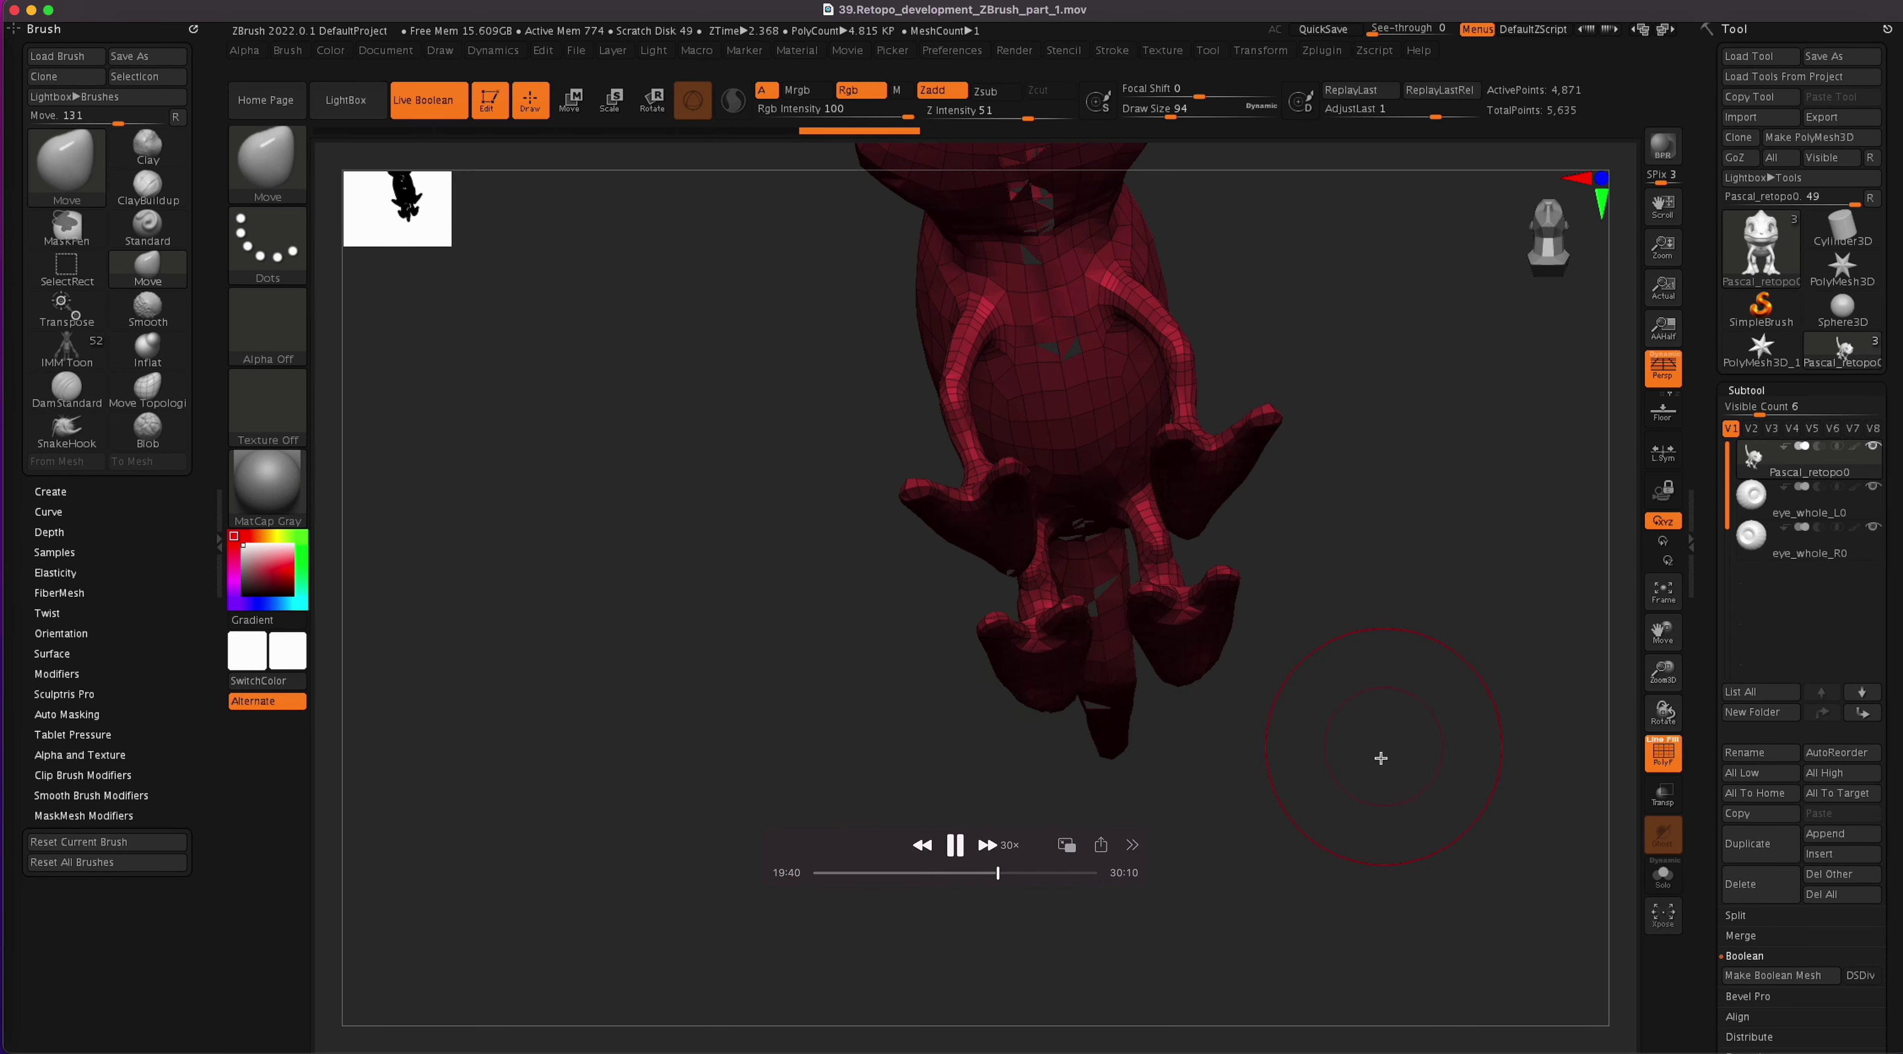
{"action": "key", "text": "space"}
{"action": "key", "text": "space"}
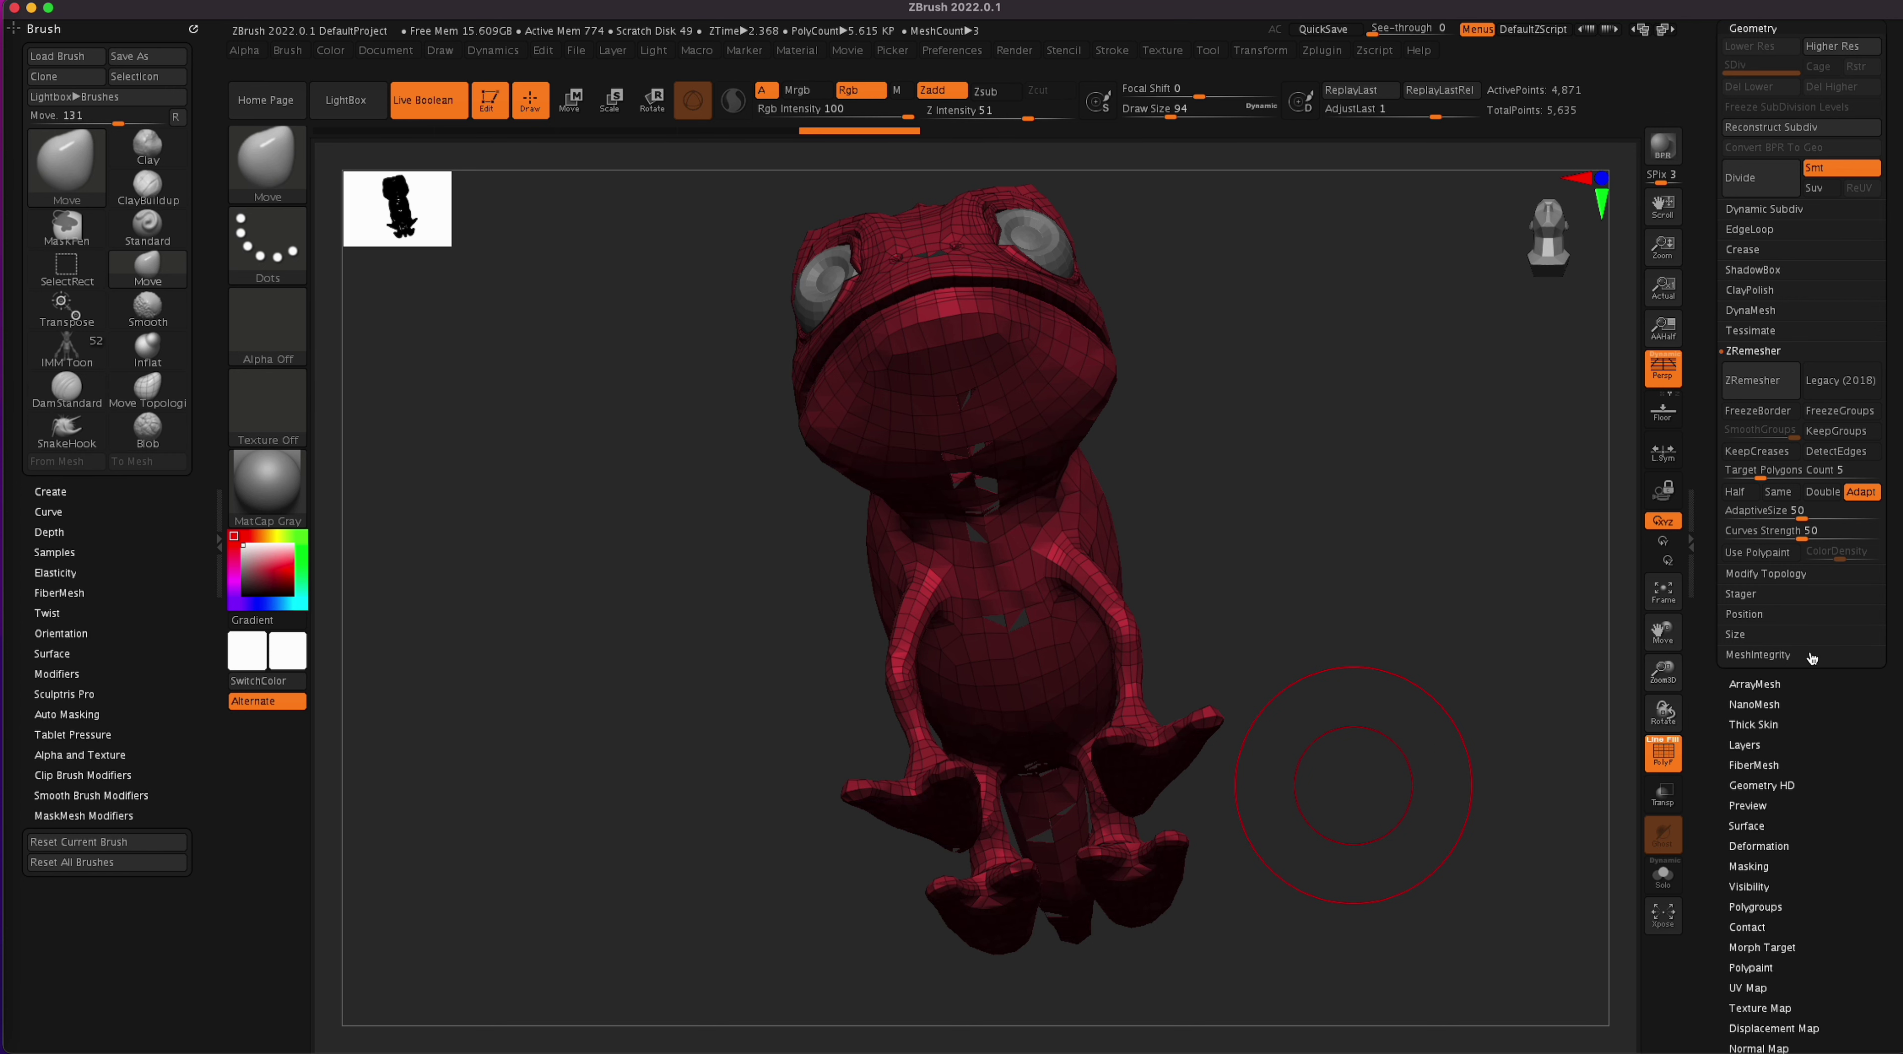
{"action": "right_click", "coordinate": [10, 612]}
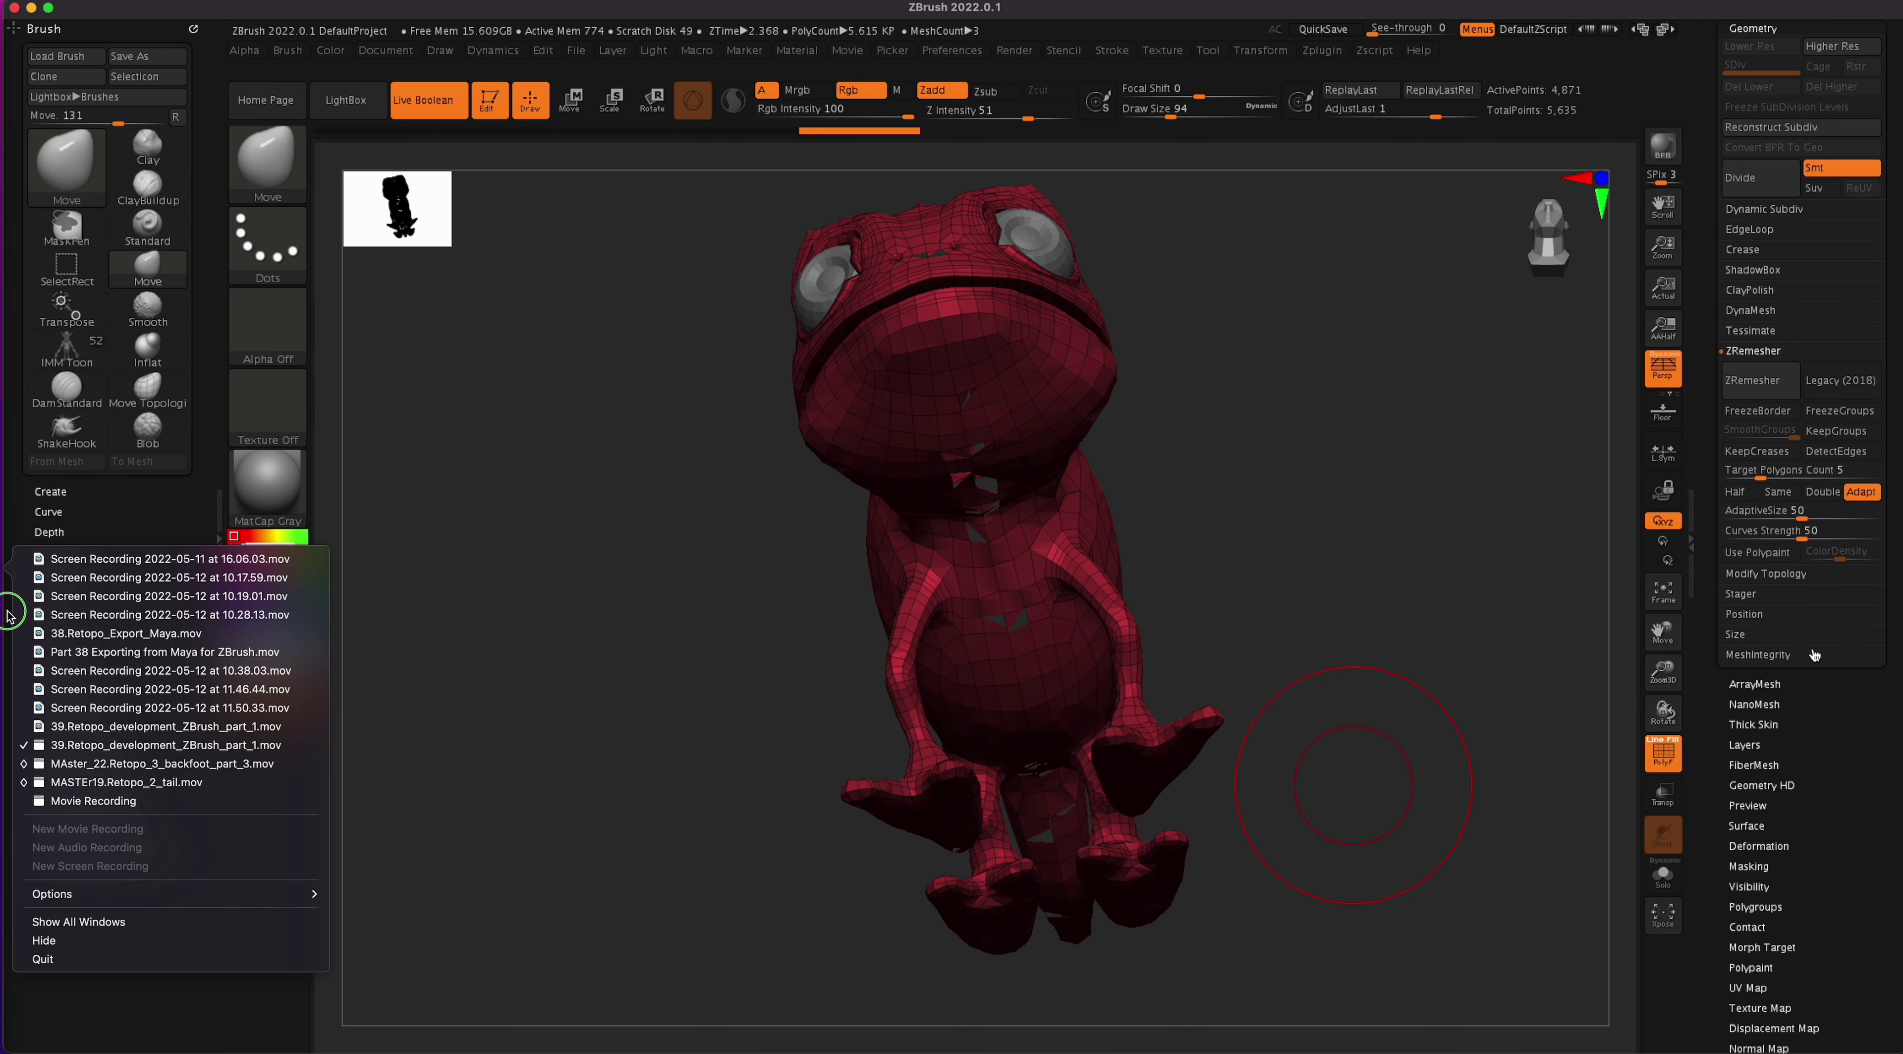
{"action": "left_click", "coordinate": [93, 800]}
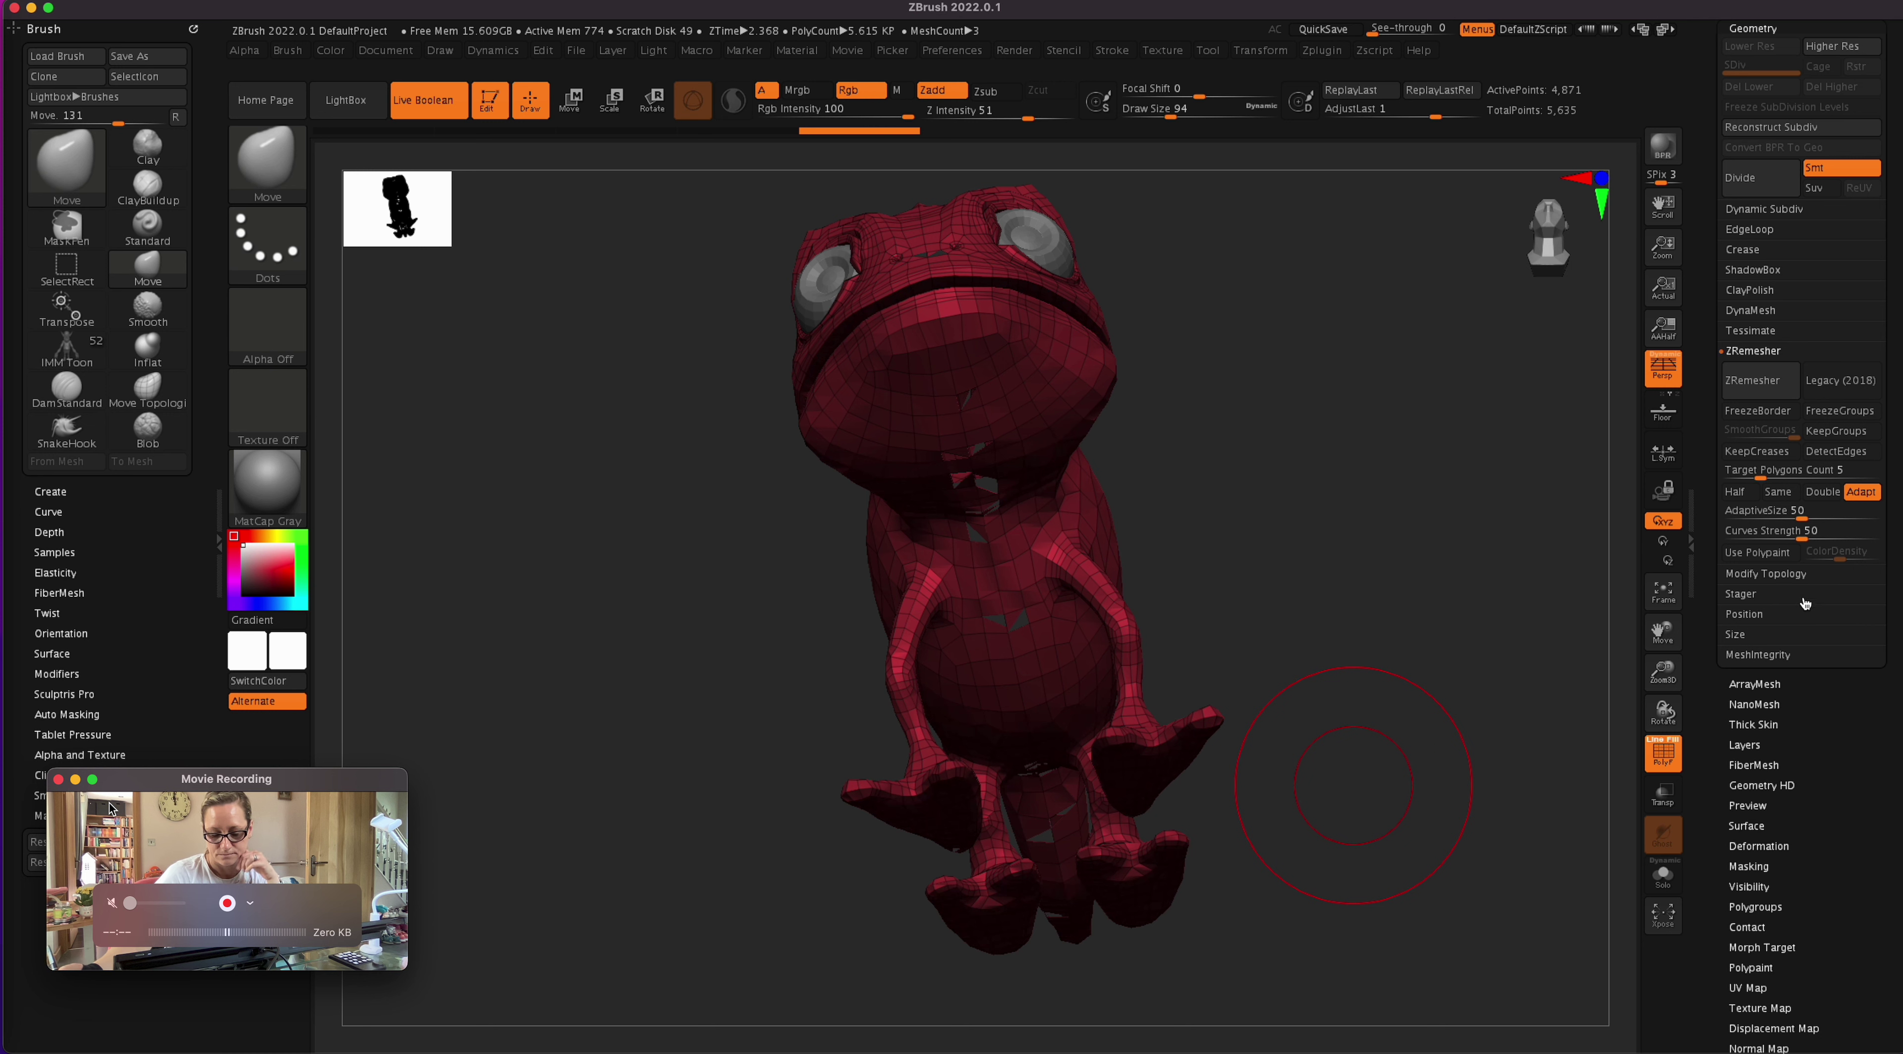
- Close all the holes in the chameleon's body mesh and check the filled areas along the tail
{"action": "left_click", "coordinate": [1772, 580]}
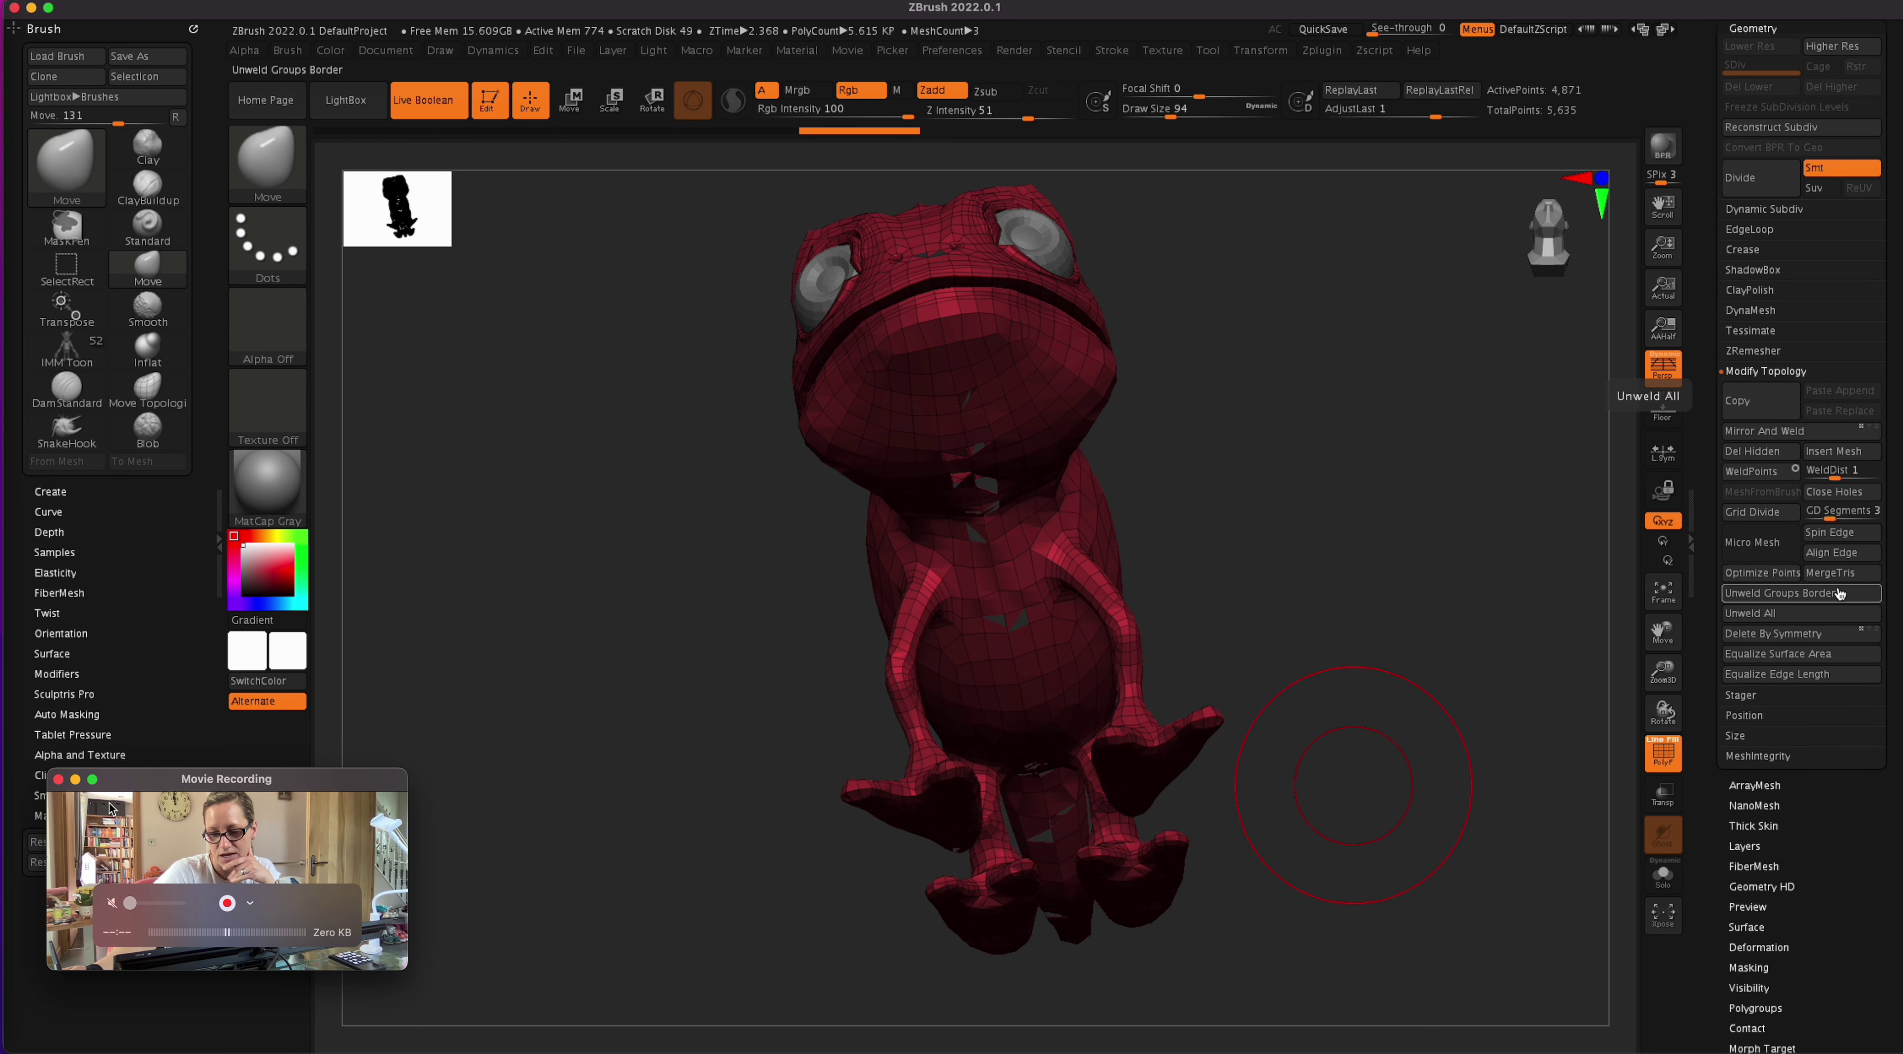
{"action": "left_click", "coordinate": [1836, 493]}
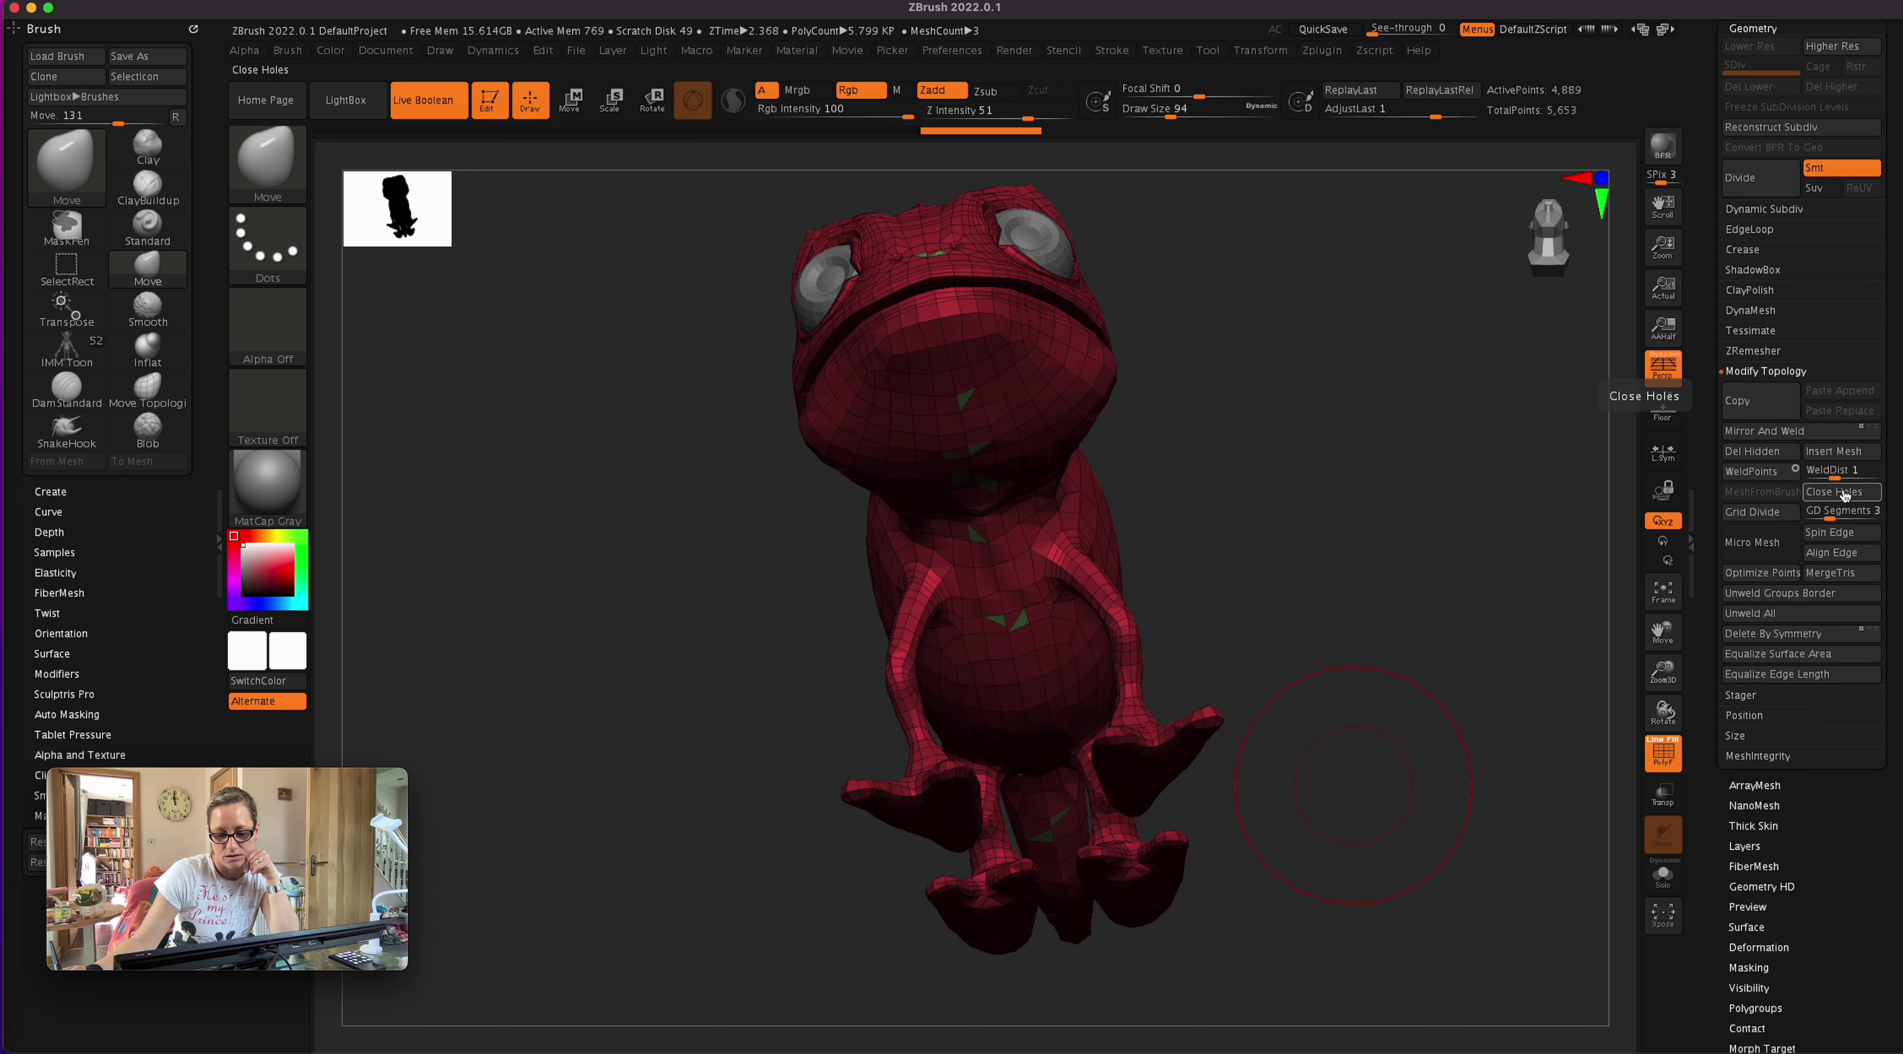
{"action": "mouse_move", "coordinate": [1345, 707]}
{"action": "left_mouse_down"}
{"action": "mouse_move", "coordinate": [1353, 795]}
{"action": "mouse_move", "coordinate": [1383, 804]}
{"action": "mouse_move", "coordinate": [1444, 914]}
{"action": "mouse_move", "coordinate": [1270, 843]}
{"action": "left_mouse_up"}
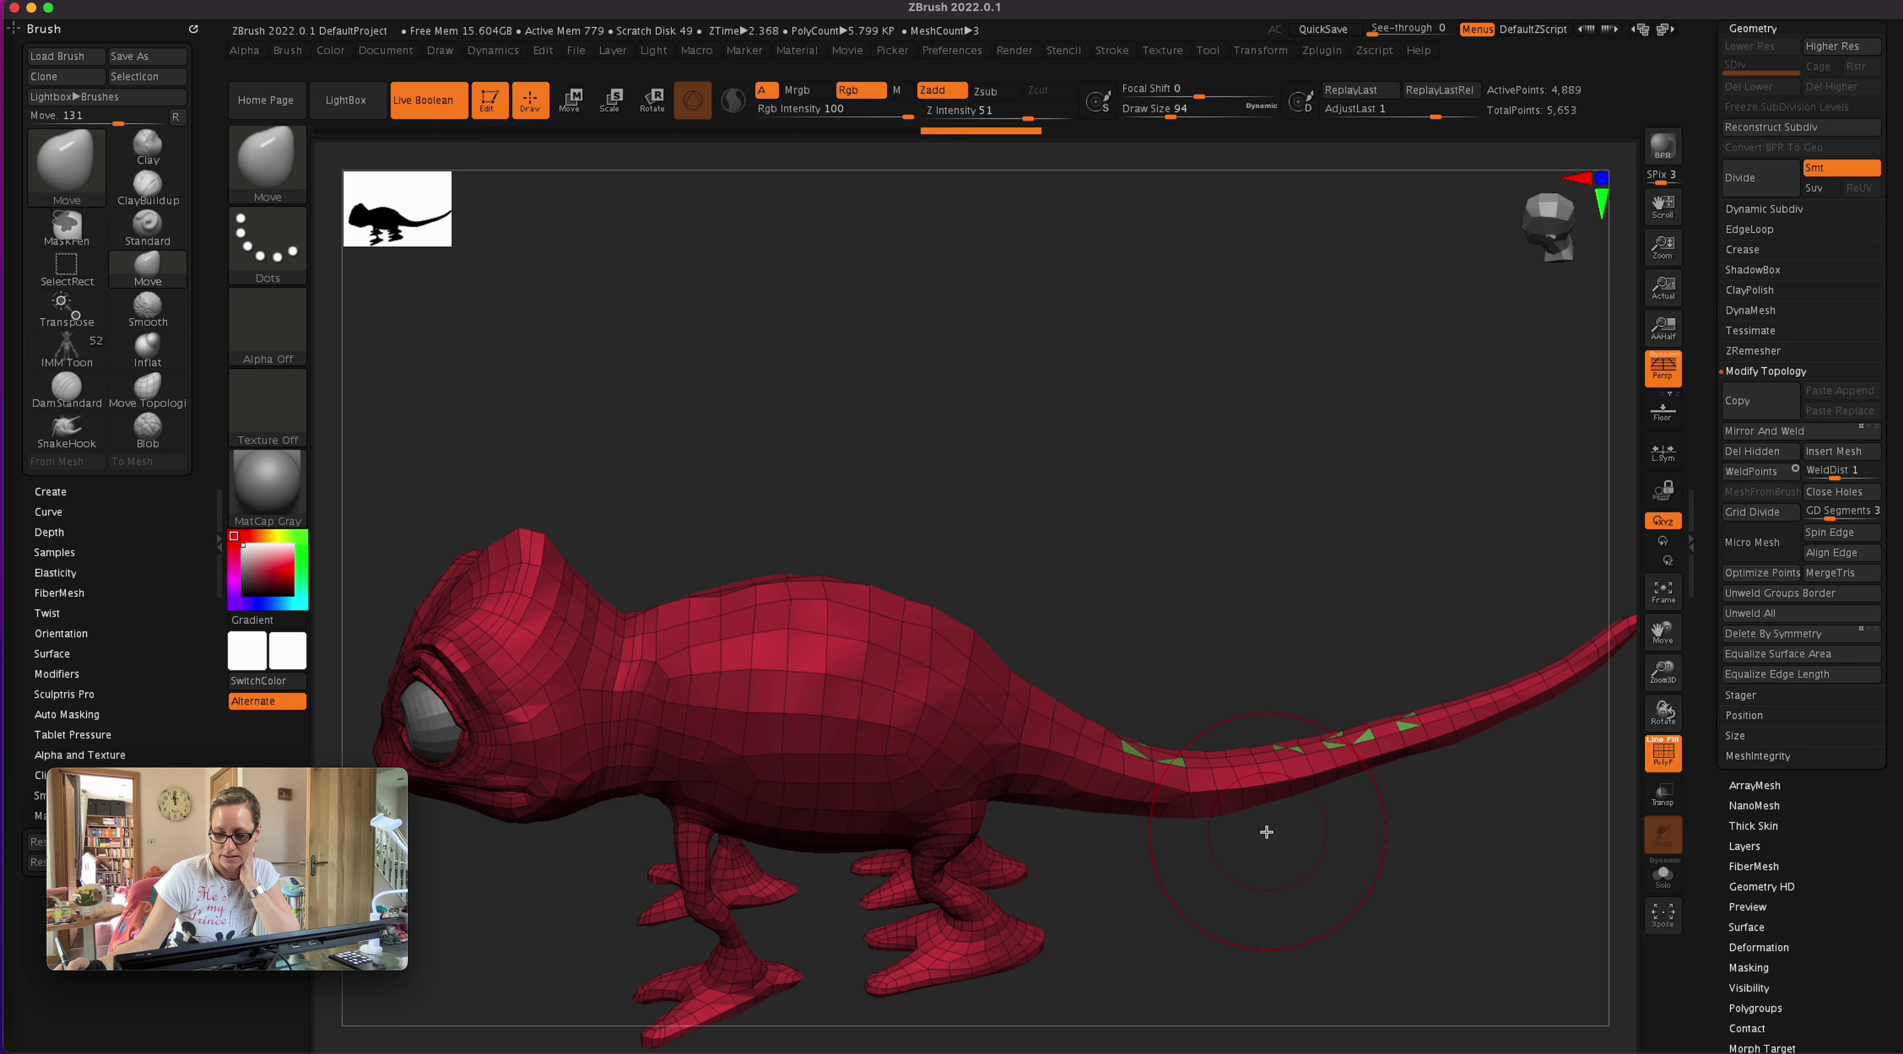
- Try remeshing the chameleon's body with ZRemesher at the Same polygon count, check it from the front, and undo the remesh
{"action": "left_click", "coordinate": [1758, 355]}
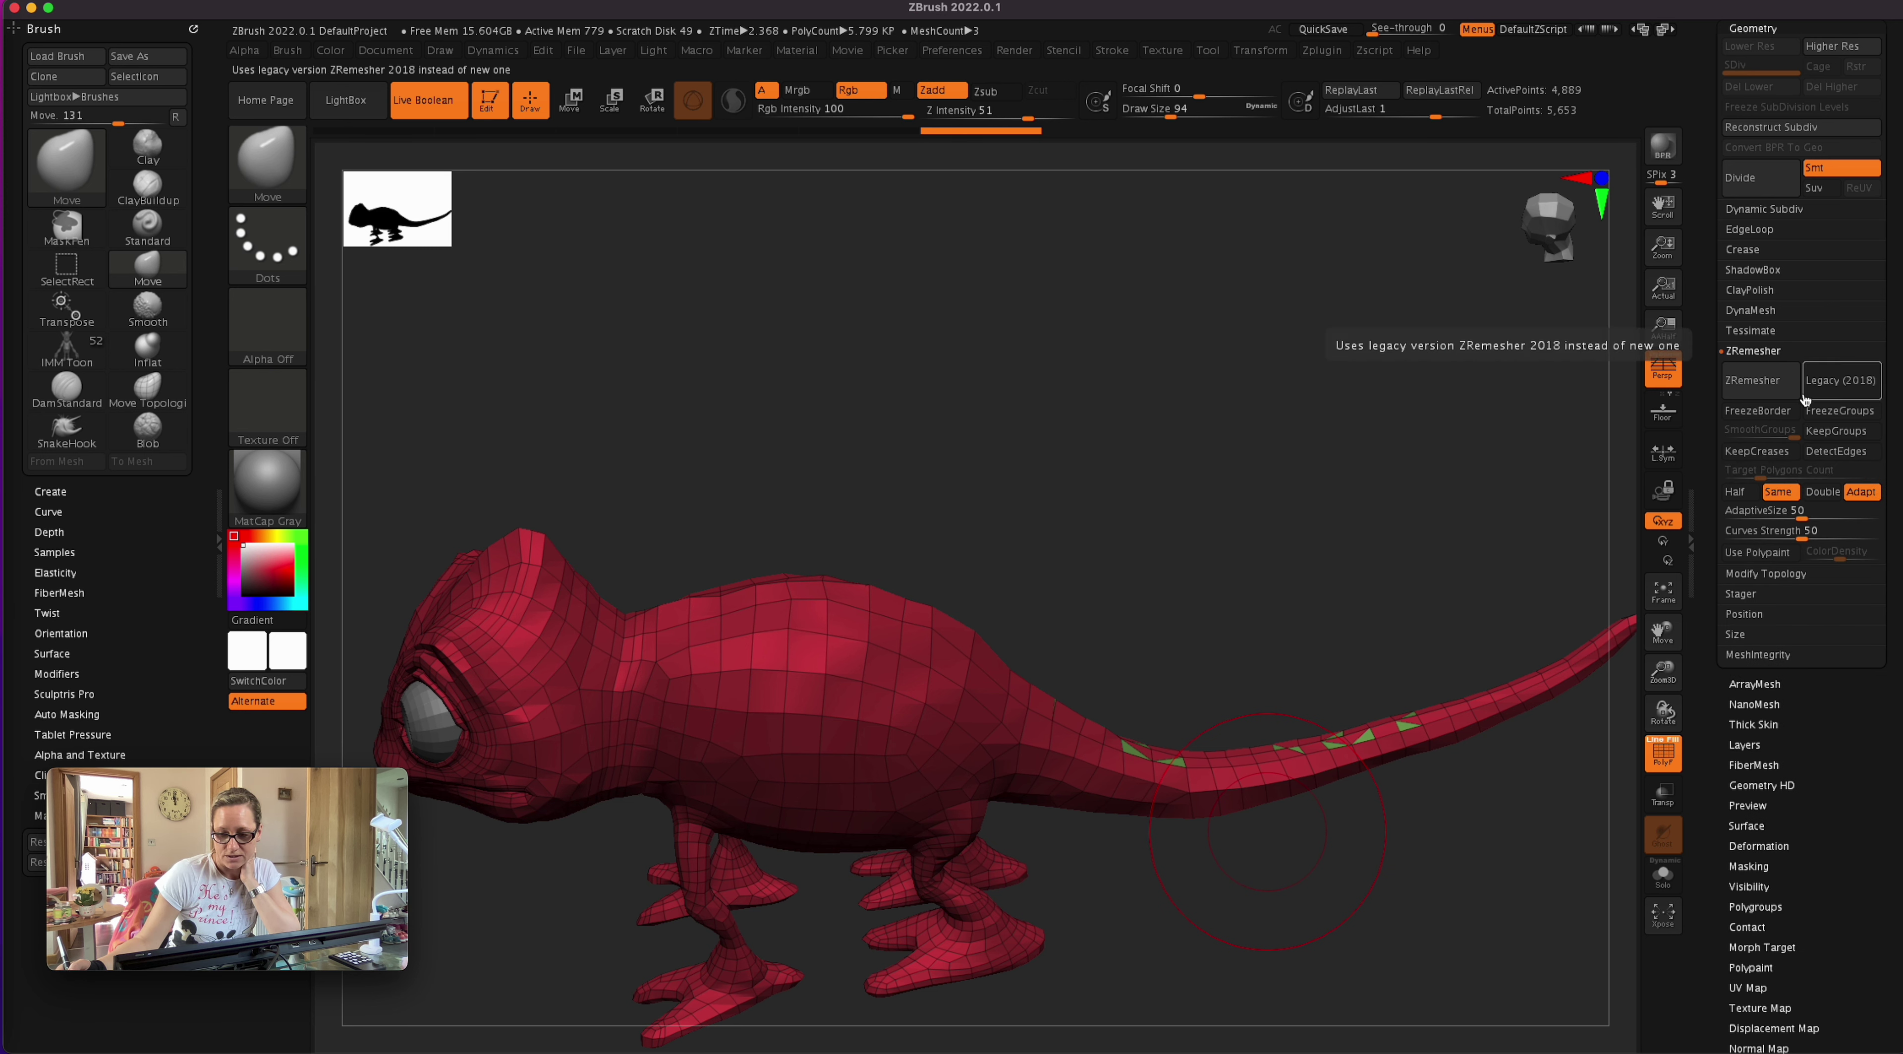
{"action": "left_click", "coordinate": [1762, 380]}
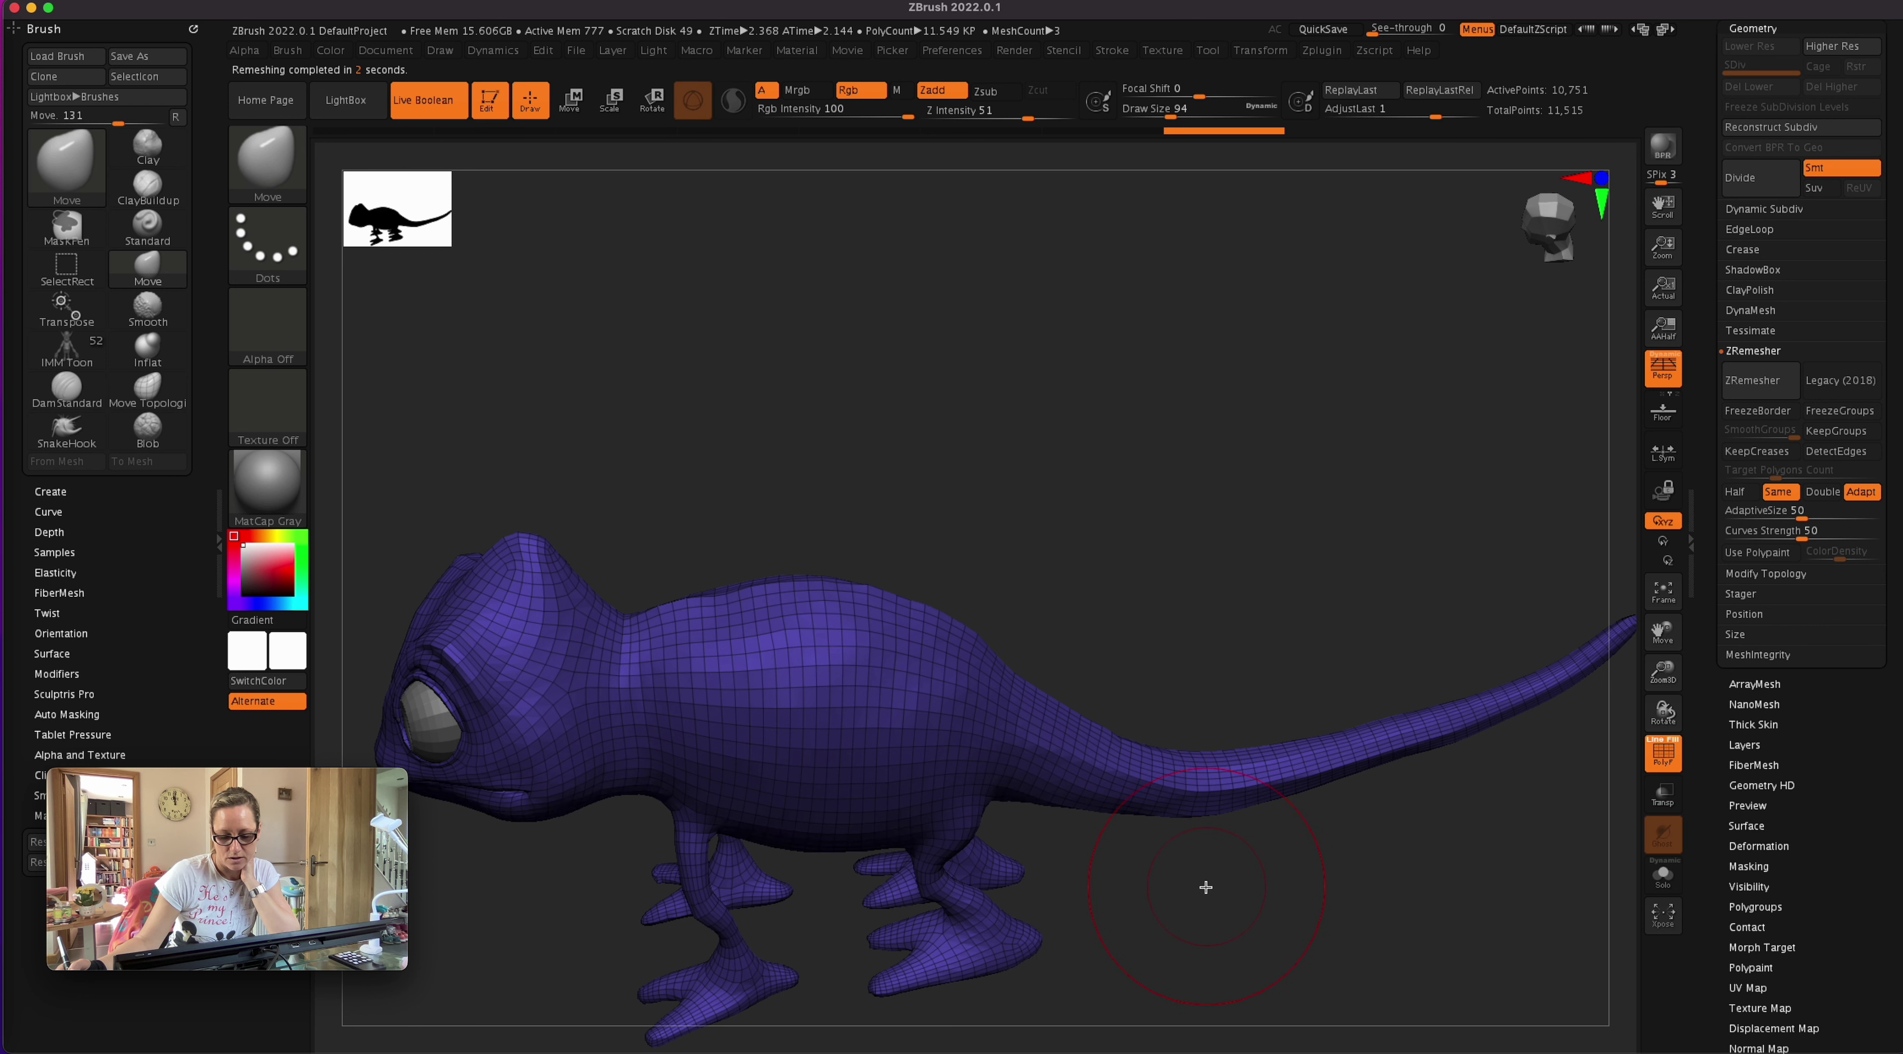
{"action": "left_click_drag", "start_coordinate": [1203, 902], "coordinate": [1269, 829]}
{"action": "left_click", "coordinate": [1600, 177]}
{"action": "mouse_move", "coordinate": [1405, 701]}
{"action": "left_mouse_down", "text": "alt"}
{"action": "mouse_move", "coordinate": [1321, 680]}
{"action": "mouse_move", "coordinate": [1283, 709]}
{"action": "mouse_move", "coordinate": [1285, 750]}
{"action": "left_mouse_up", "text": "alt"}
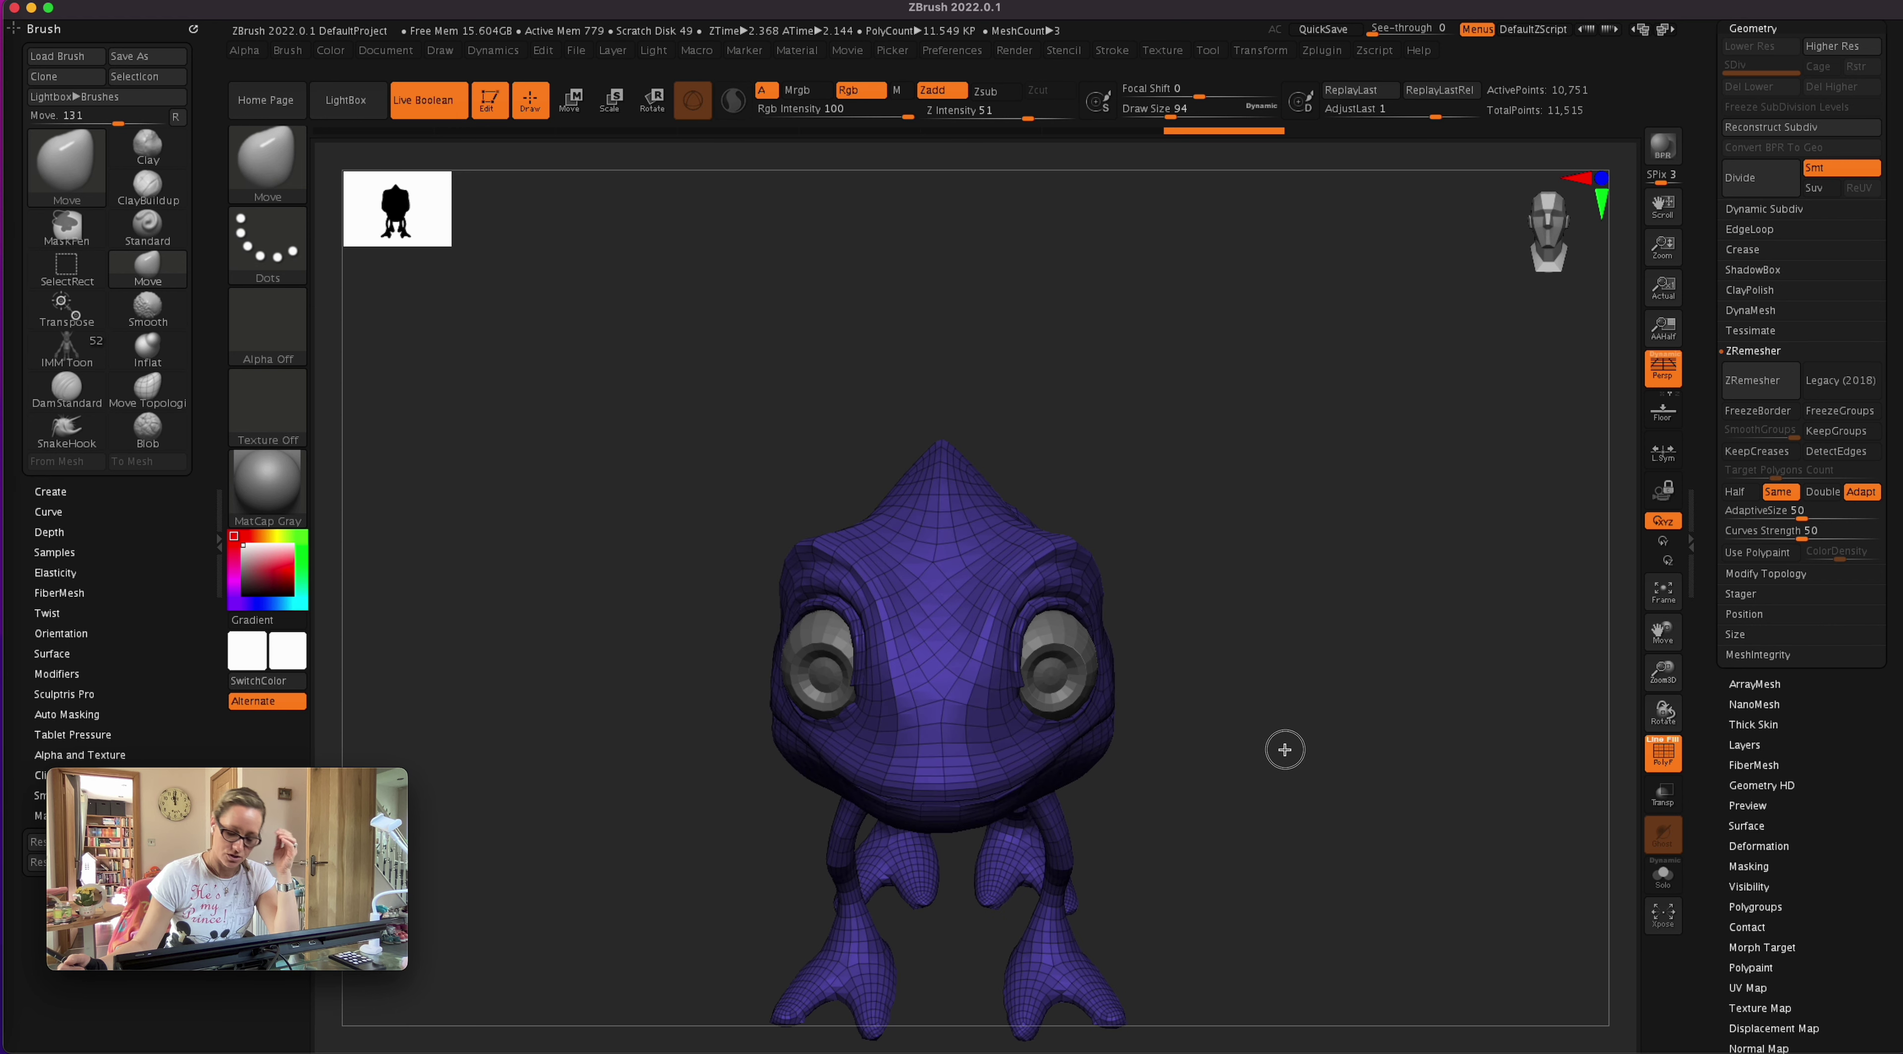
{"action": "key", "text": "ctrl+z"}
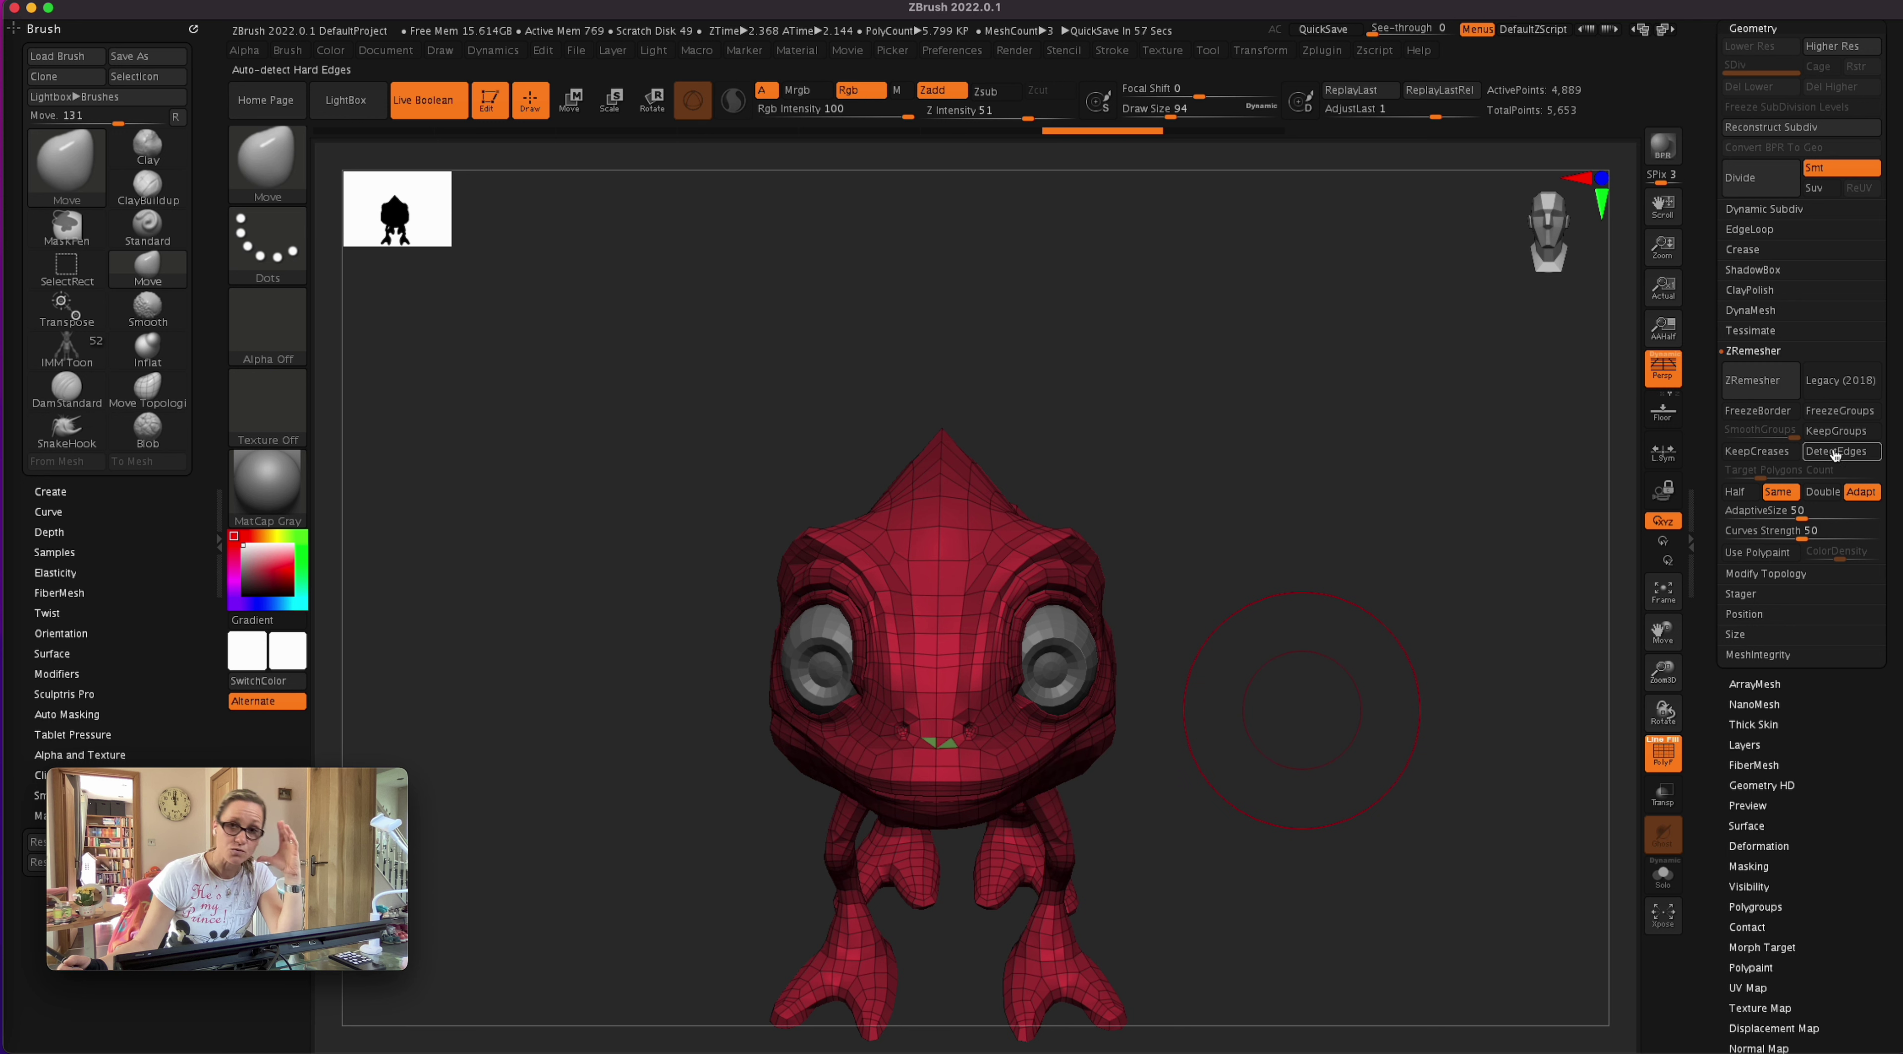
- Try remeshing the body with ZRemesher and DetectEdges enabled, and undo that remesh
{"action": "left_click", "coordinate": [1756, 381]}
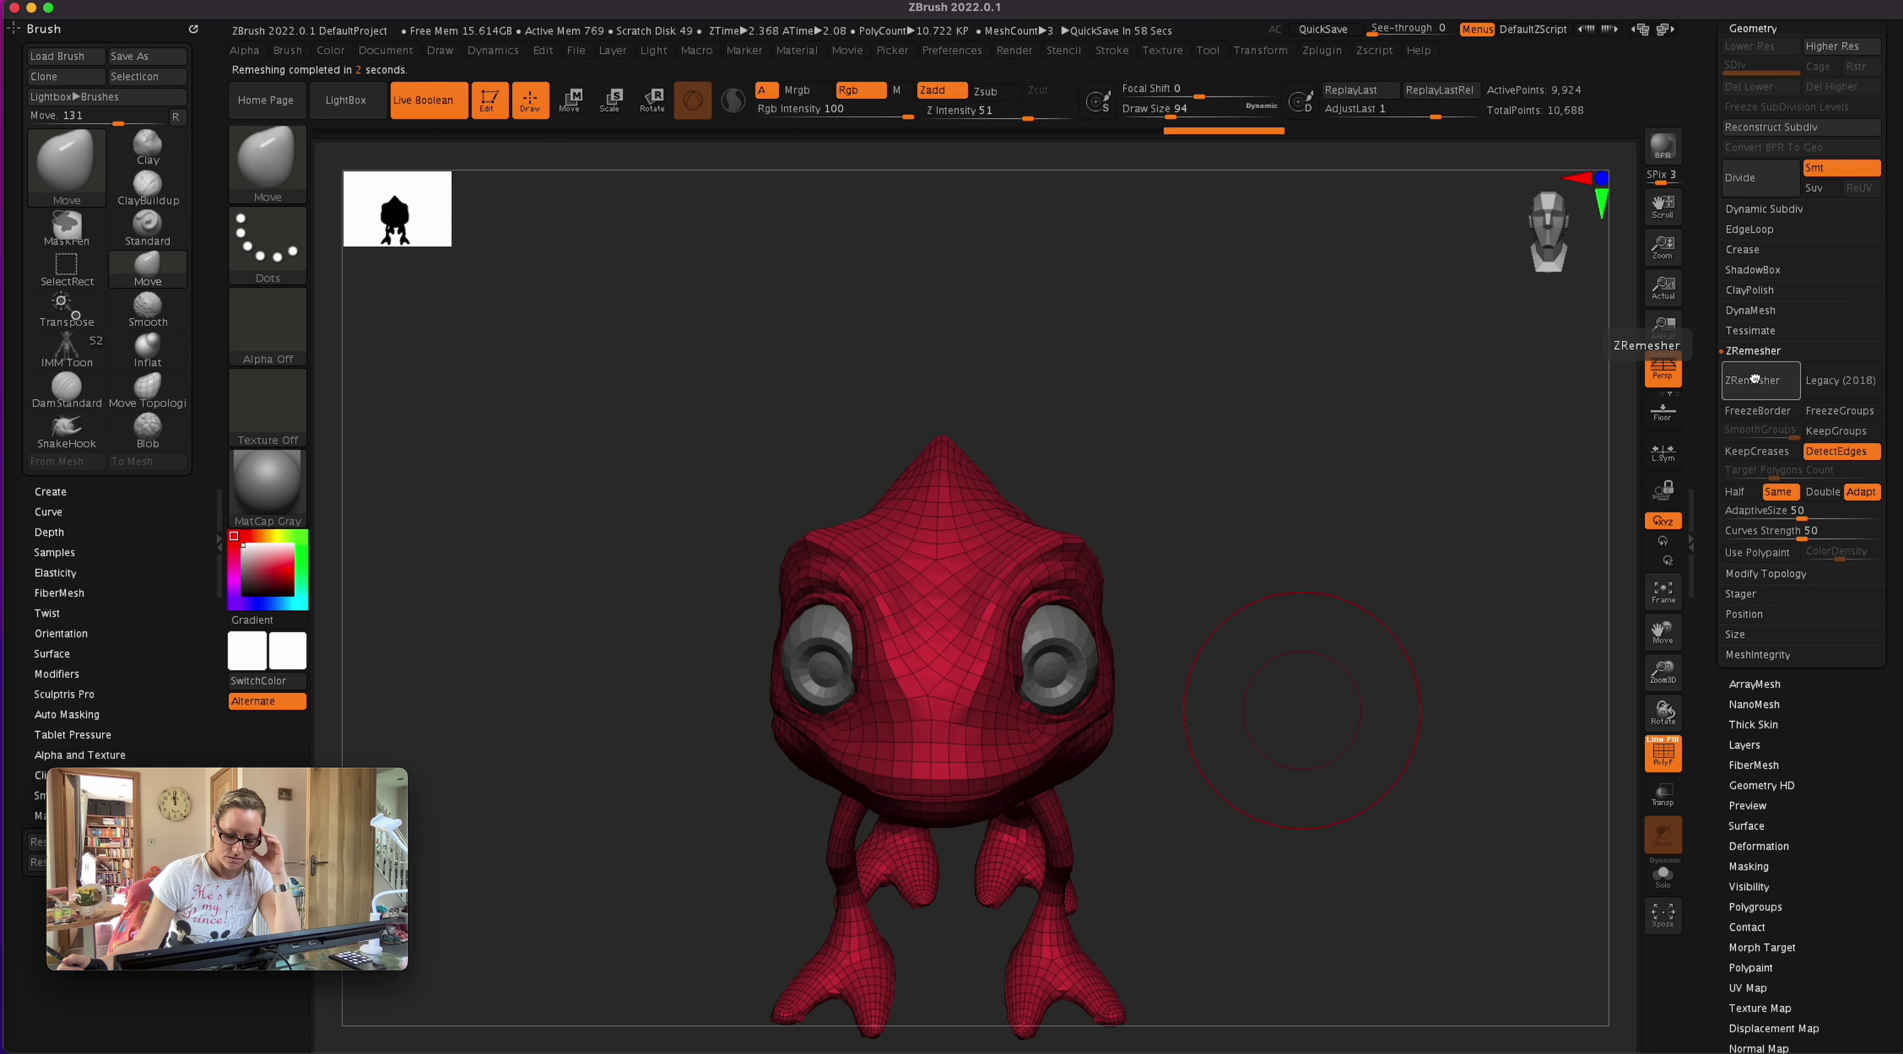
{"action": "key", "text": "ctrl+z"}
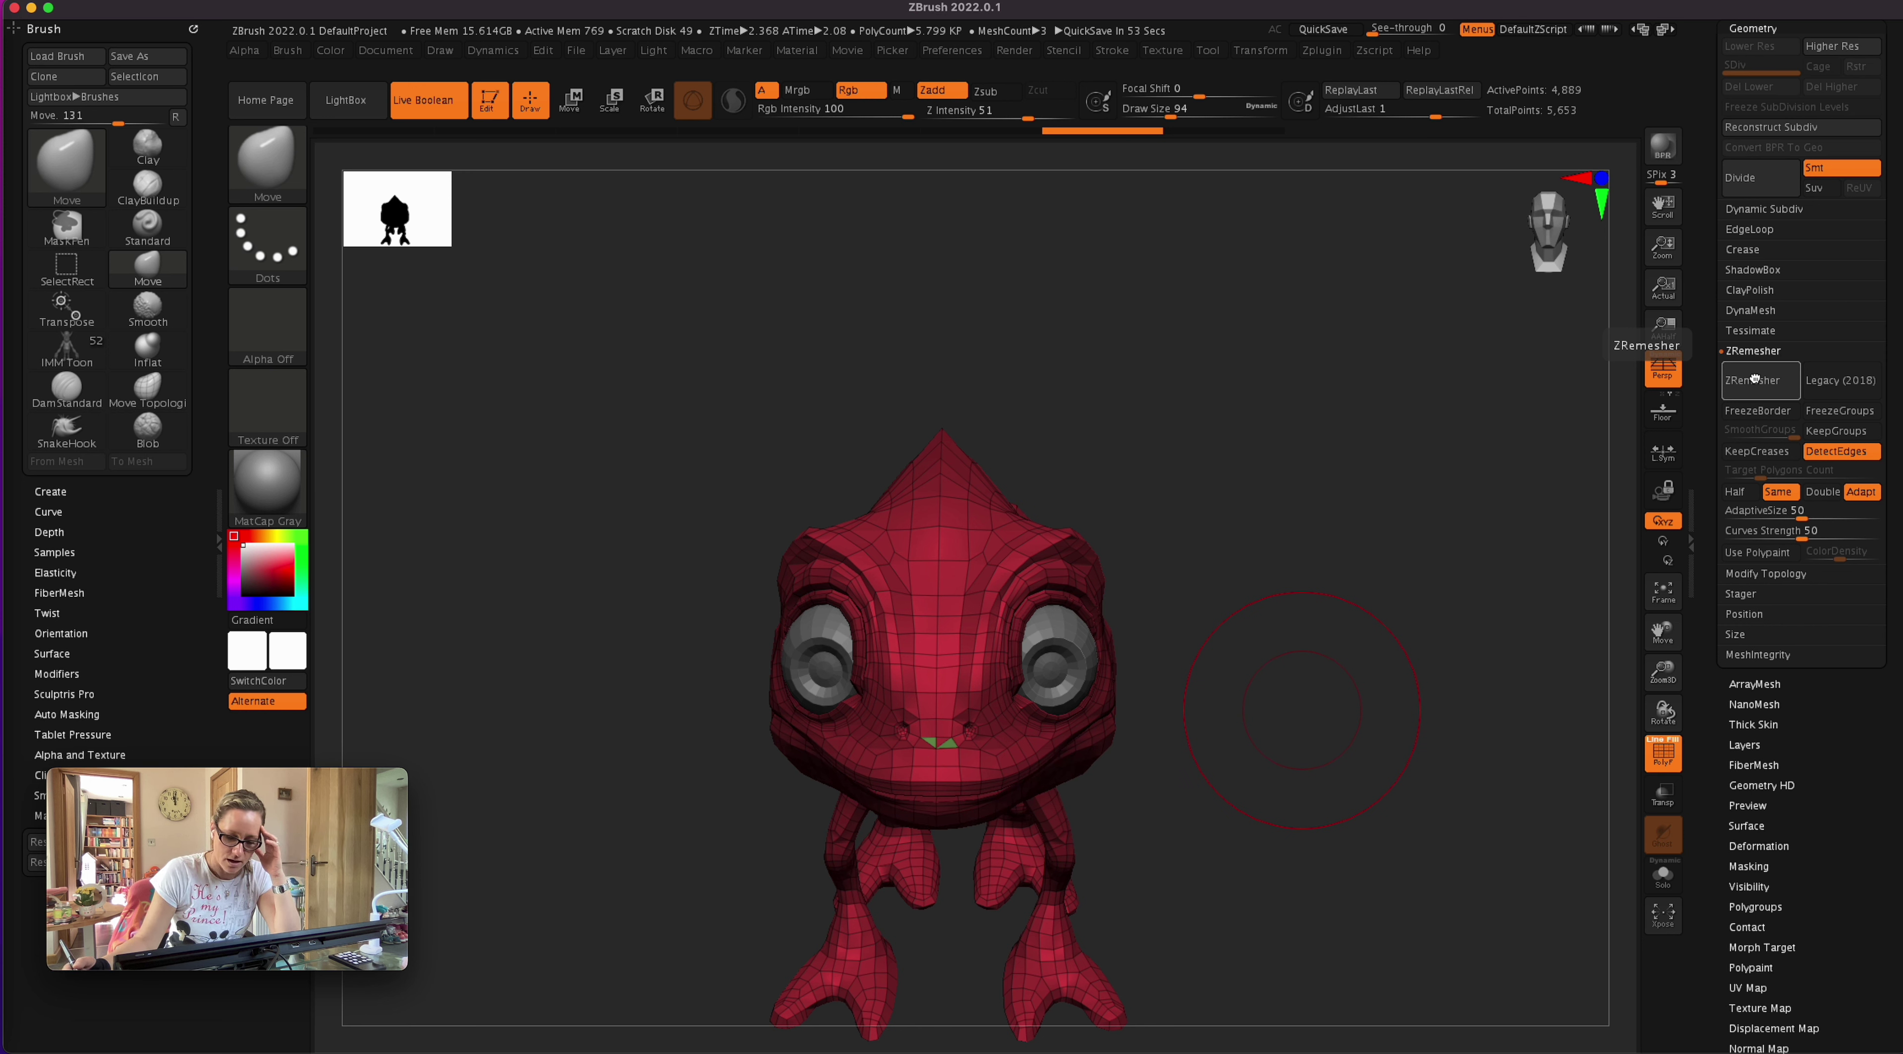
{"action": "left_click", "coordinate": [1773, 575]}
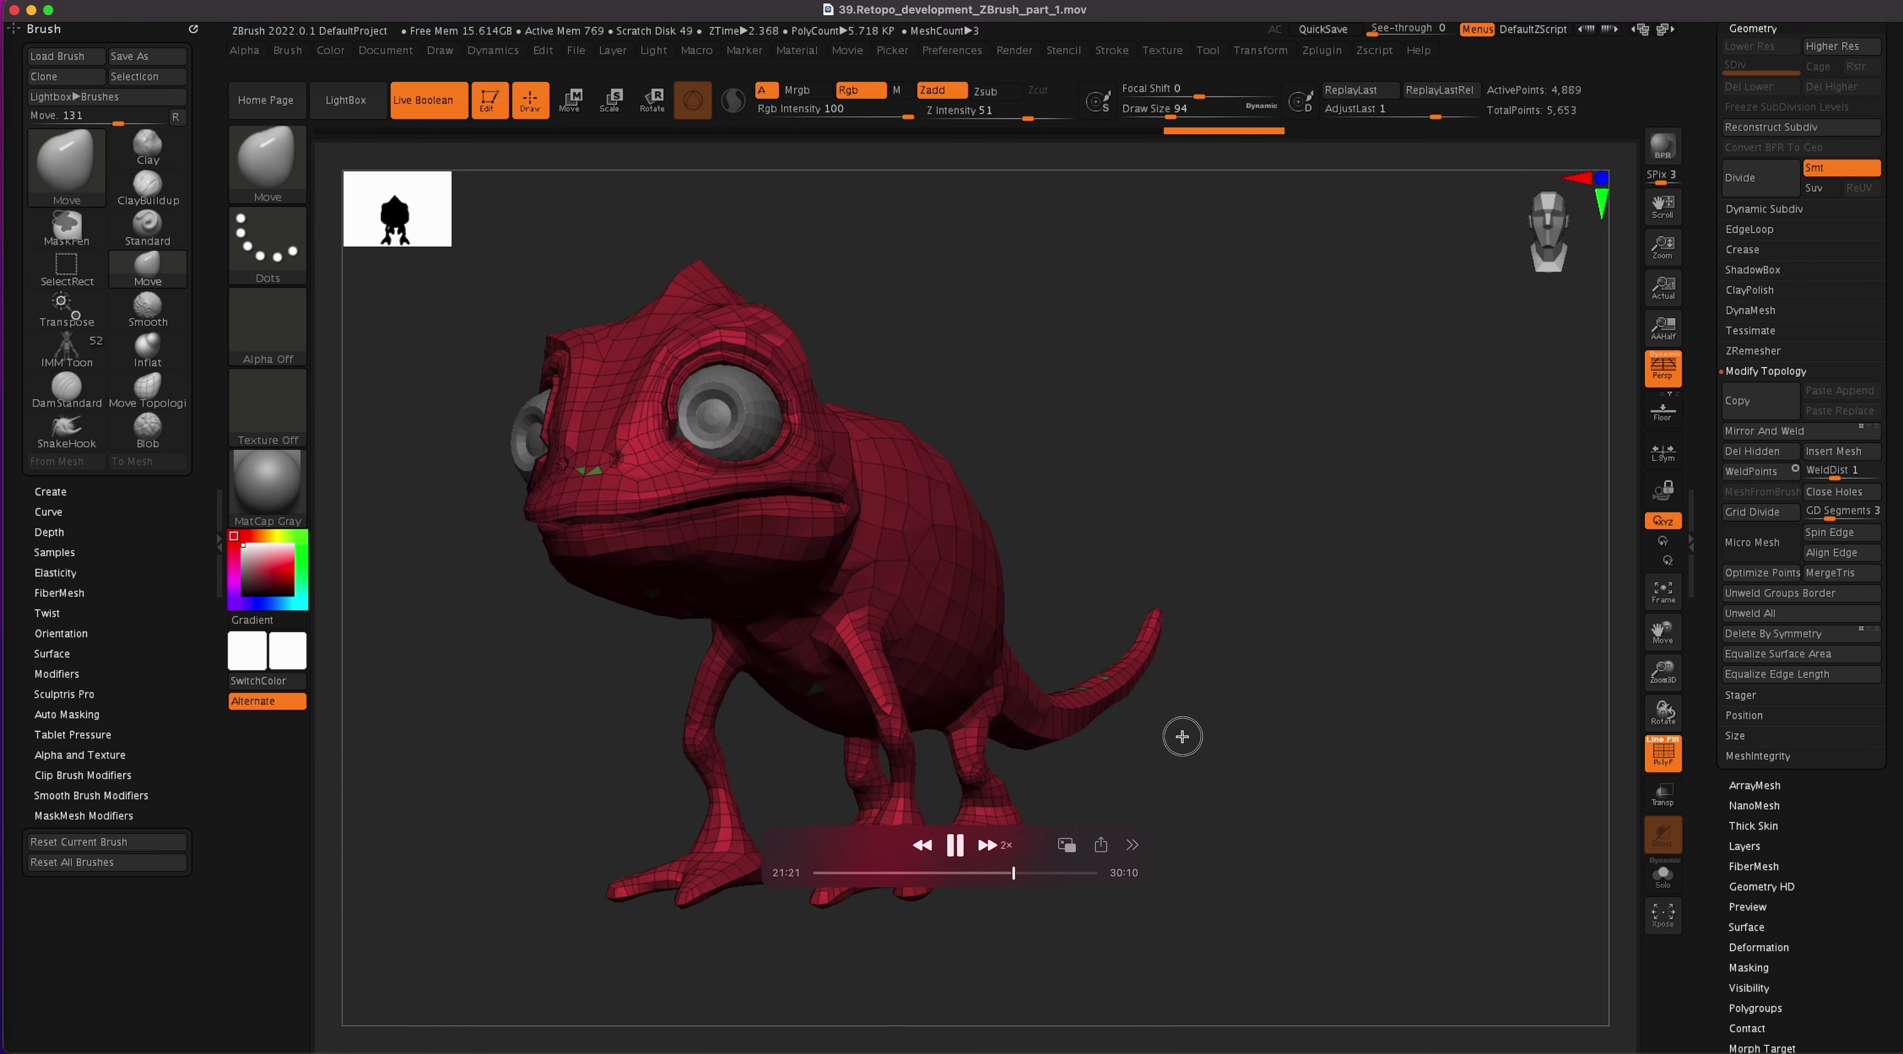
{"action": "key", "text": "l"}
{"action": "key", "text": "l"}
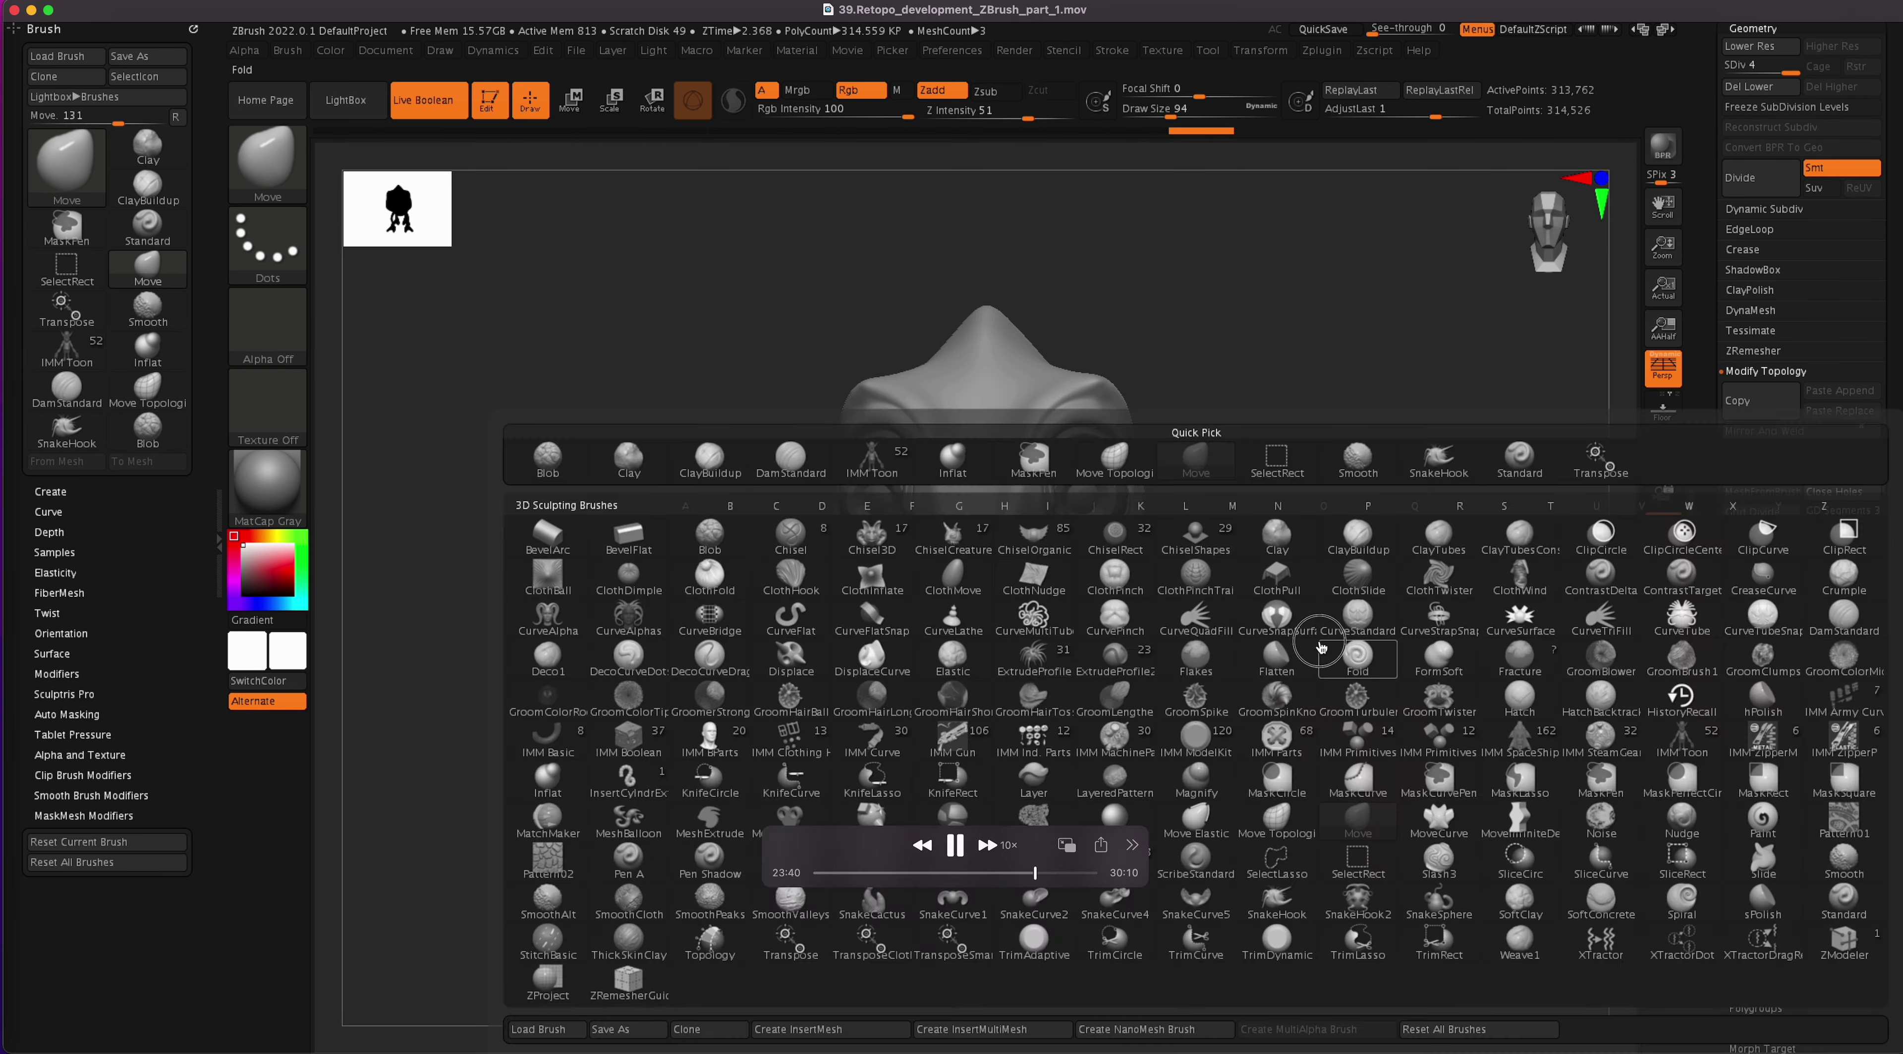
{"action": "key", "text": "space"}
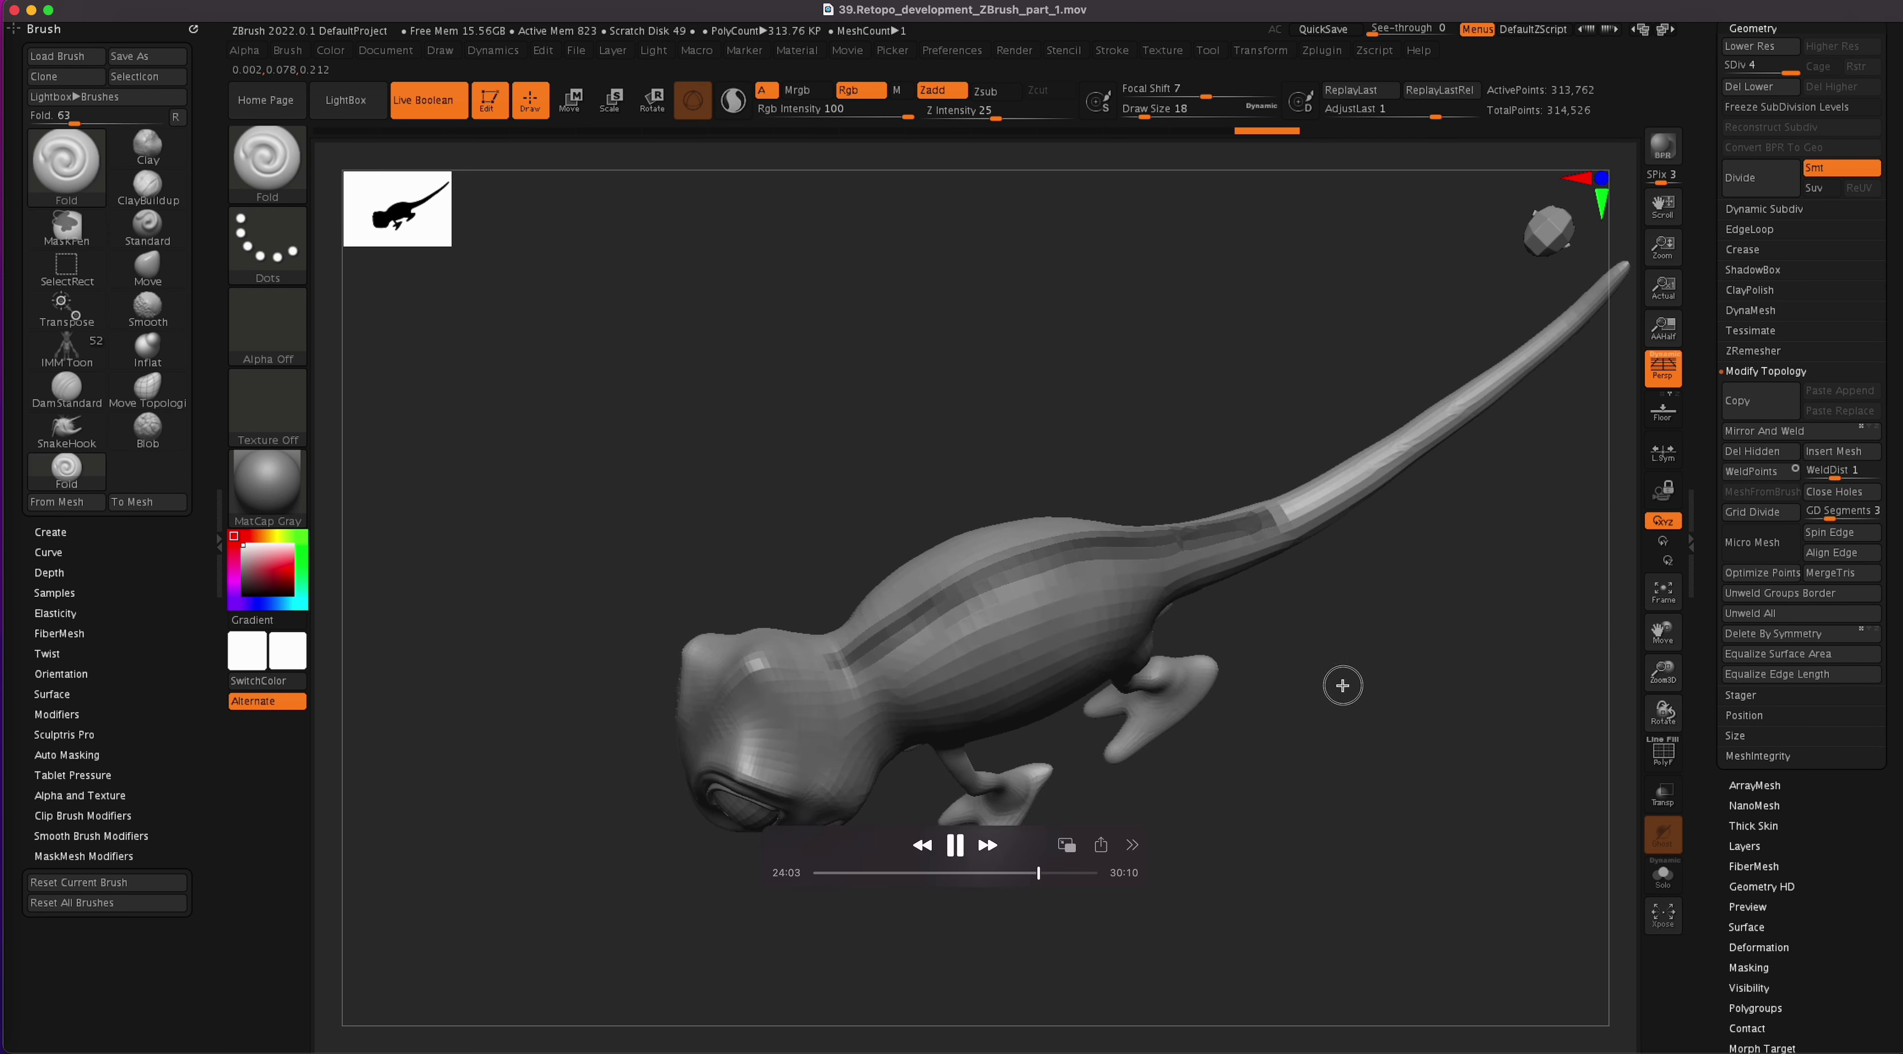
{"action": "key", "text": "super+Right"}
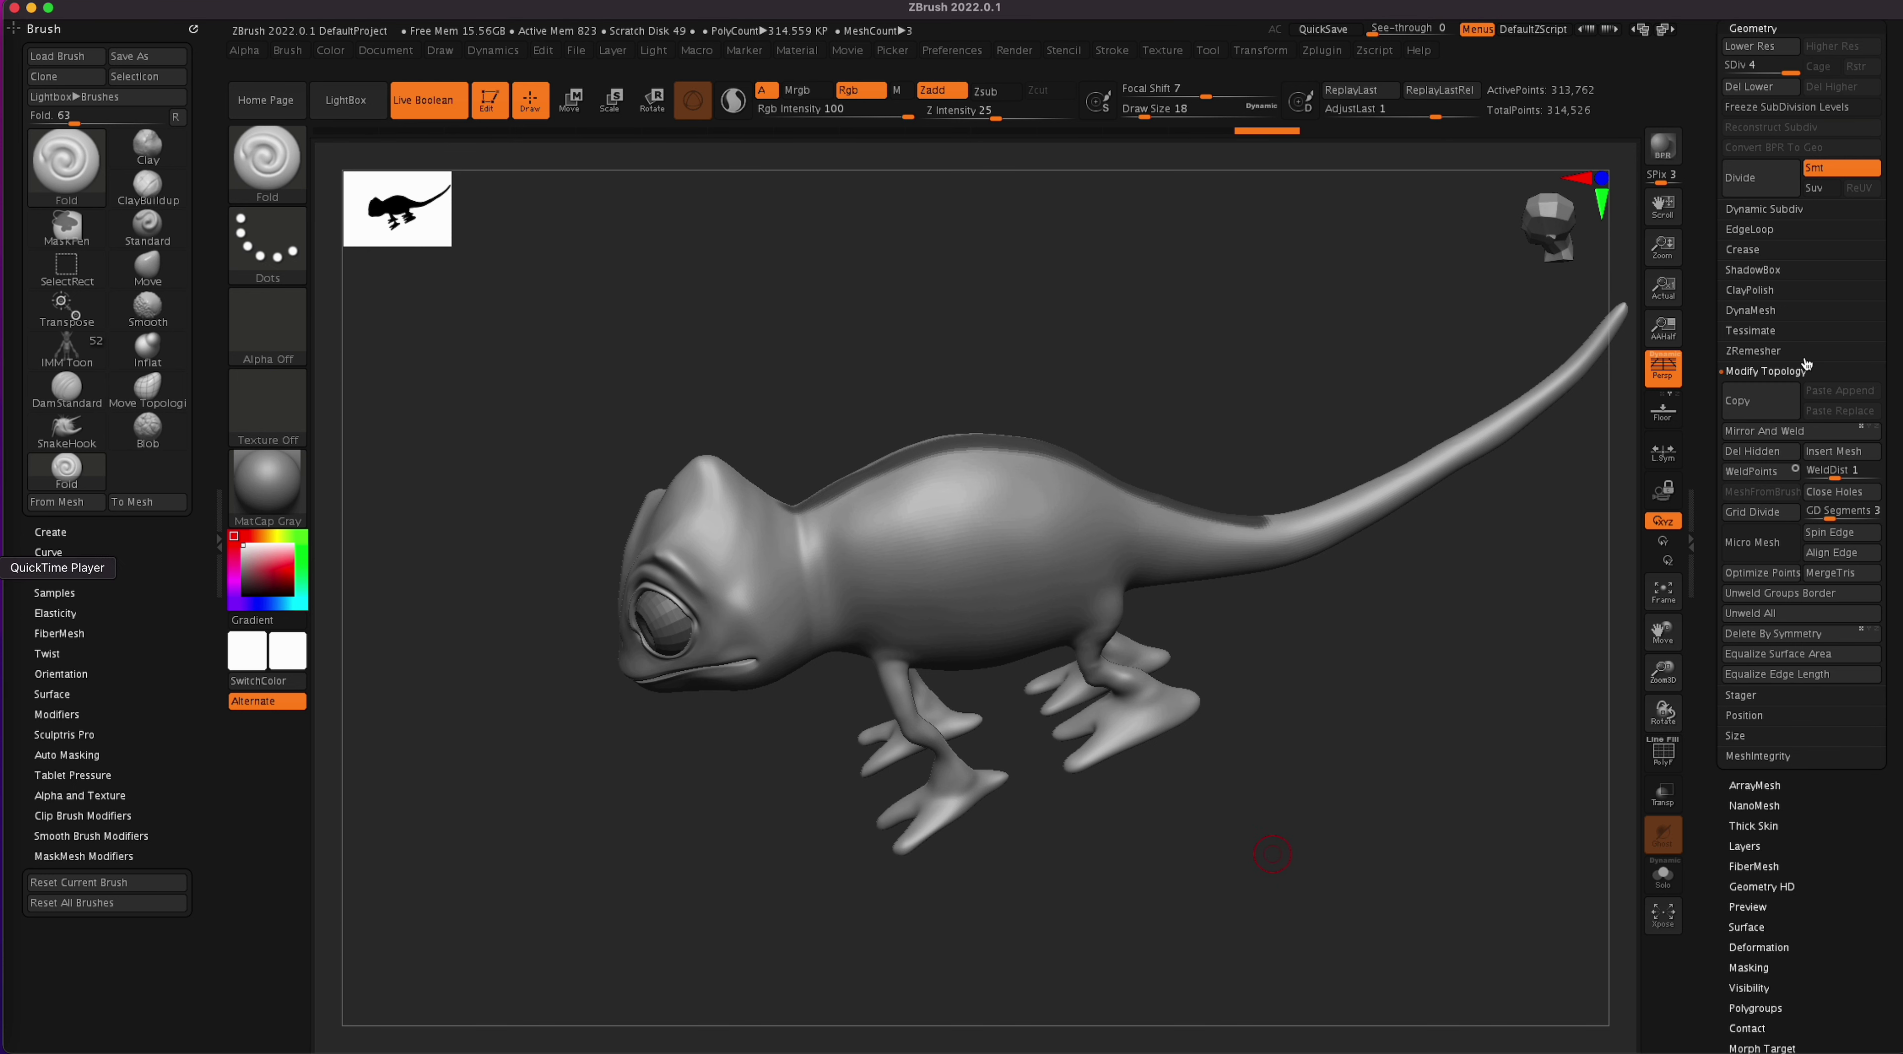
{"action": "right_click", "coordinate": [2, 568]}
{"action": "left_click_drag", "start_coordinate": [125, 805], "coordinate": [125, 806]}
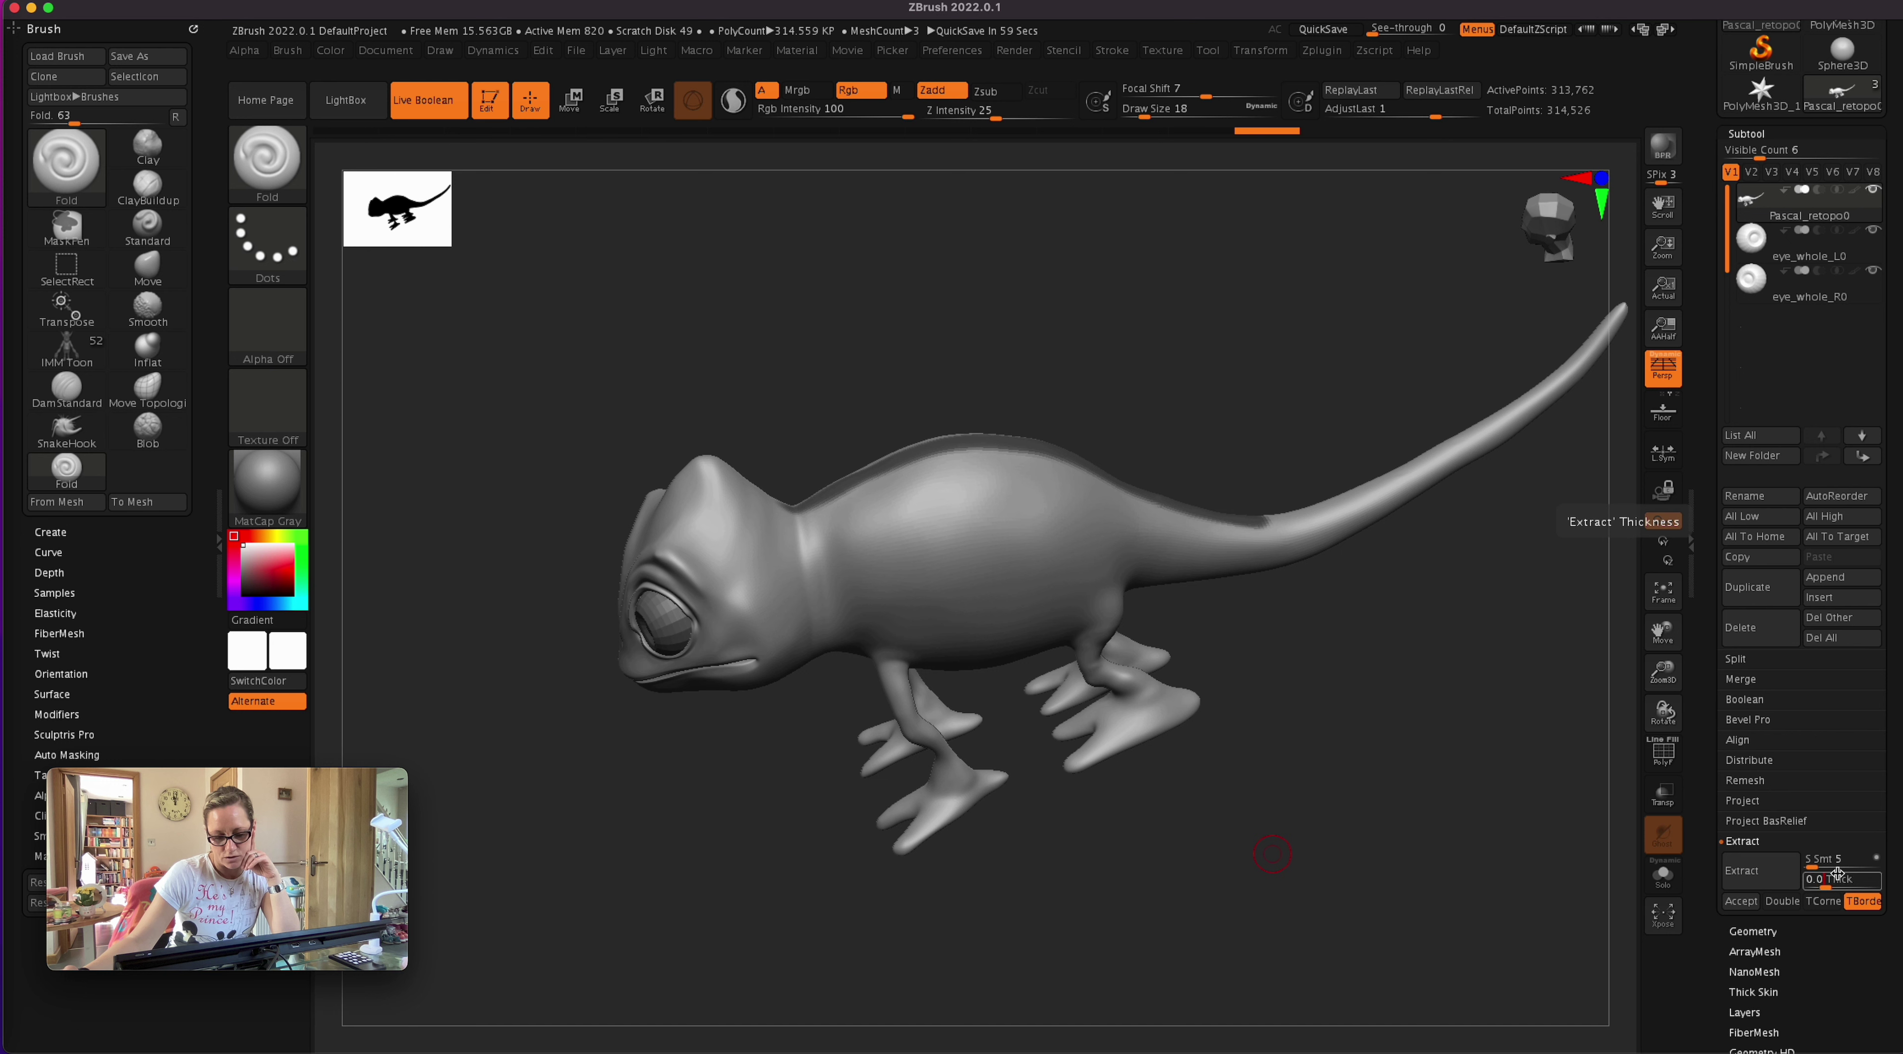
- Extract the masked strip along the chameleon's back as a separate subtool with Double enabled and a thickness of 0.02
{"action": "key", "text": "Return"}
{"action": "left_click", "coordinate": [1742, 875]}
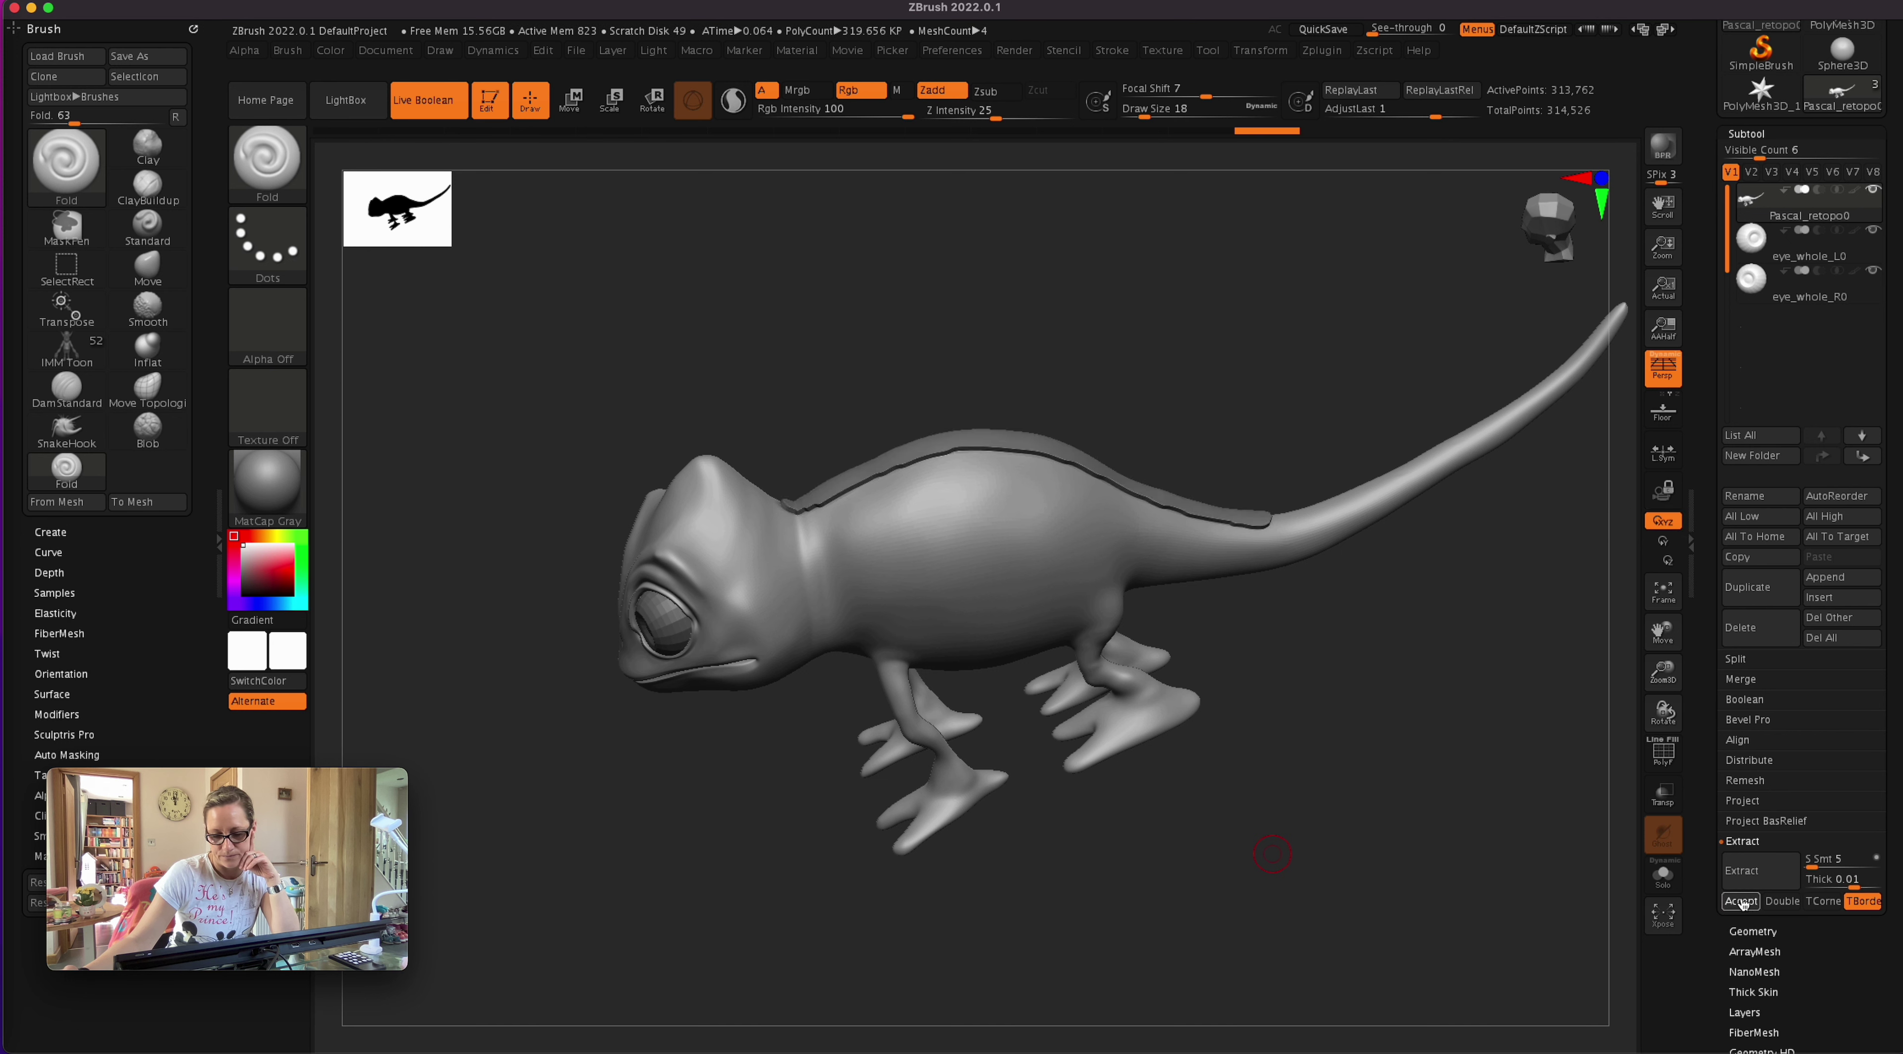
{"action": "left_click", "coordinate": [1742, 900]}
{"action": "left_click_drag", "start_coordinate": [1366, 743], "coordinate": [1334, 709]}
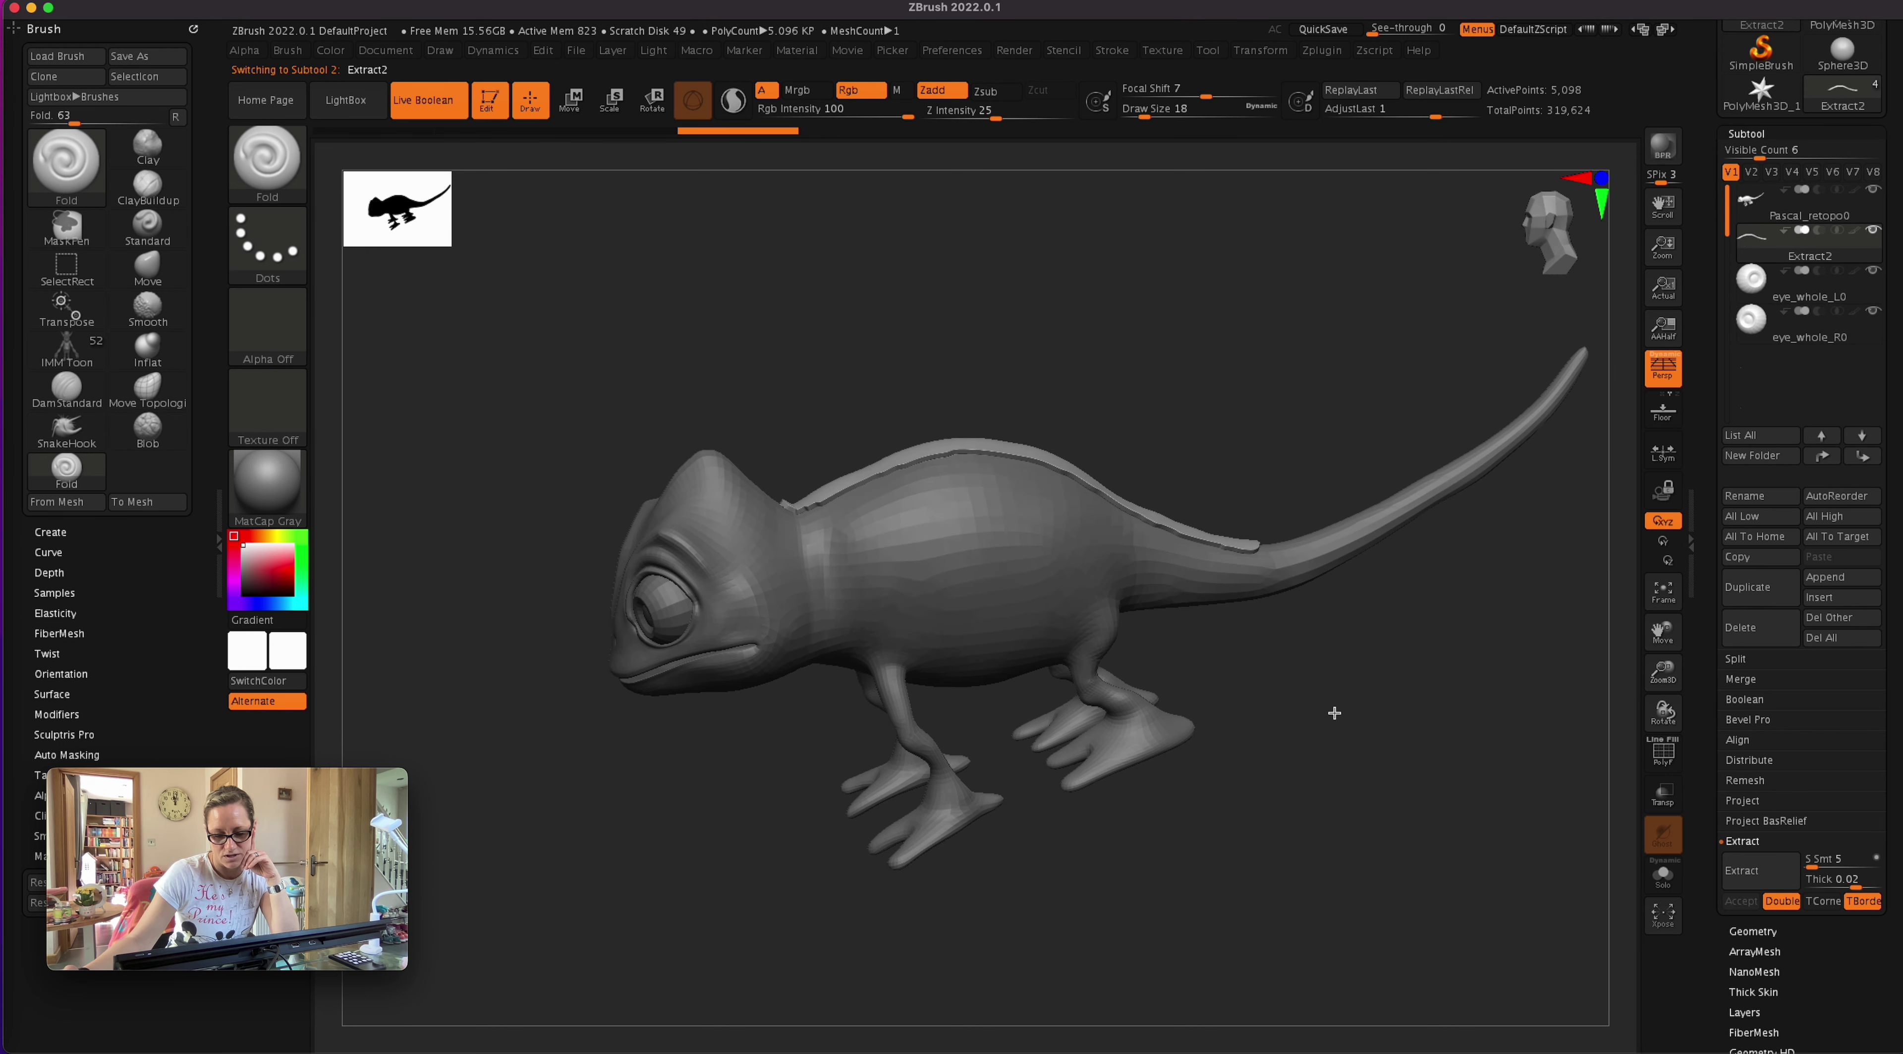
{"action": "left_click", "coordinate": [1662, 757]}
{"action": "left_click", "coordinate": [1662, 757]}
{"action": "mouse_move", "coordinate": [1315, 810]}
{"action": "left_mouse_down"}
{"action": "mouse_move", "coordinate": [1306, 861]}
{"action": "mouse_move", "coordinate": [1287, 820]}
{"action": "left_mouse_up"}
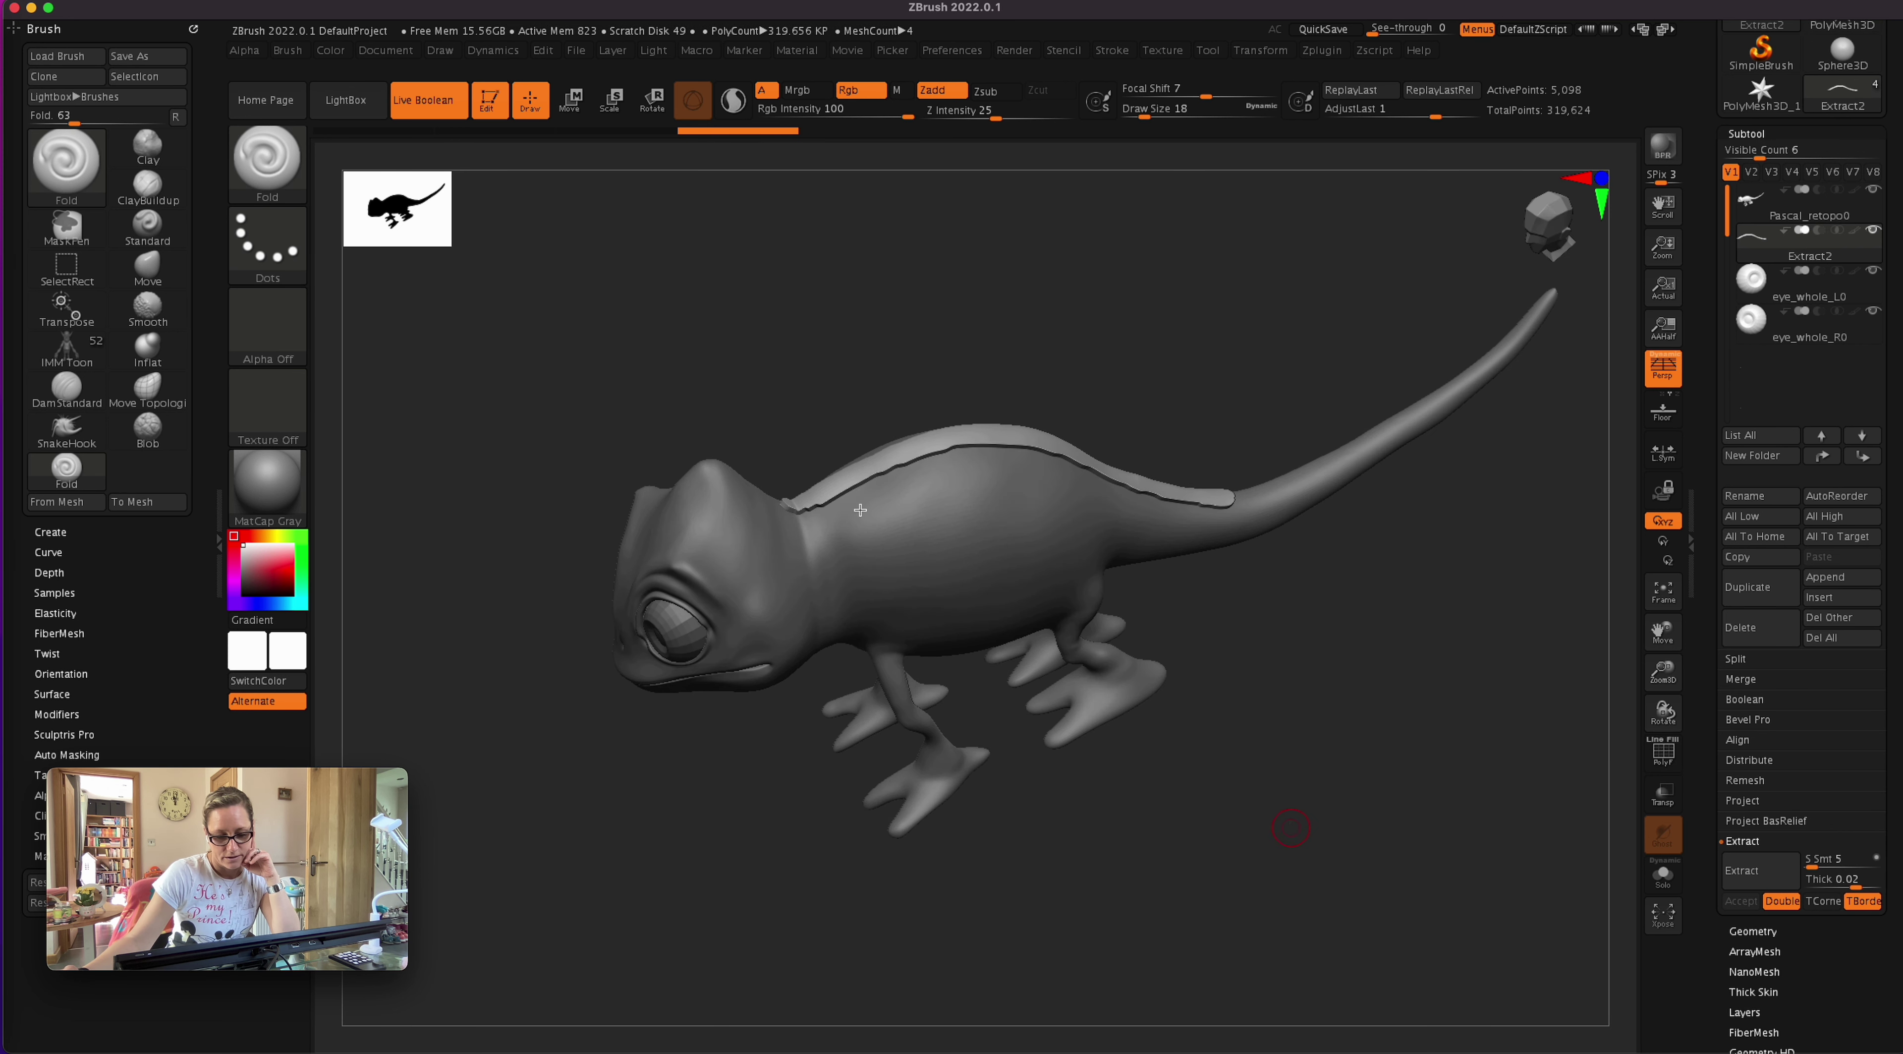
- Smooth the extracted strip along the back from the neck towards the tail
{"action": "key", "text": "shift"}
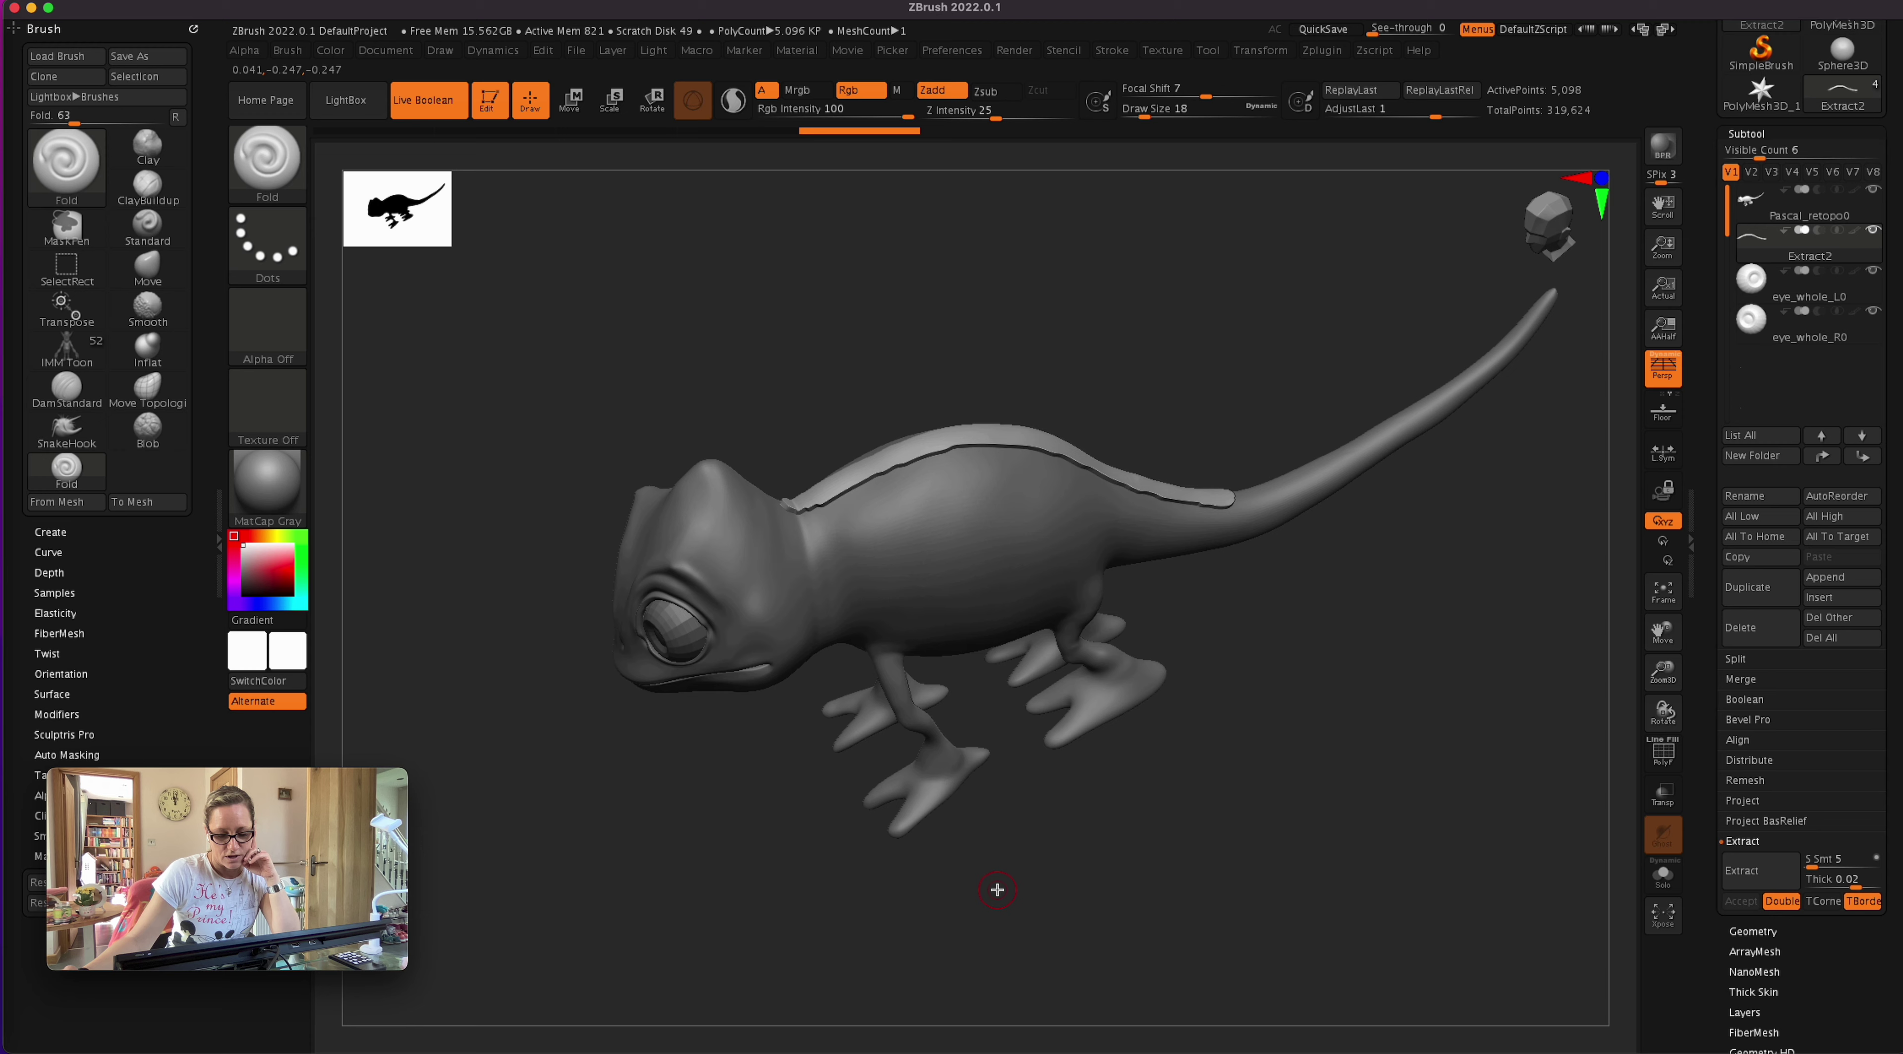
{"action": "key", "text": "shift+z"}
{"action": "key", "text": "z"}
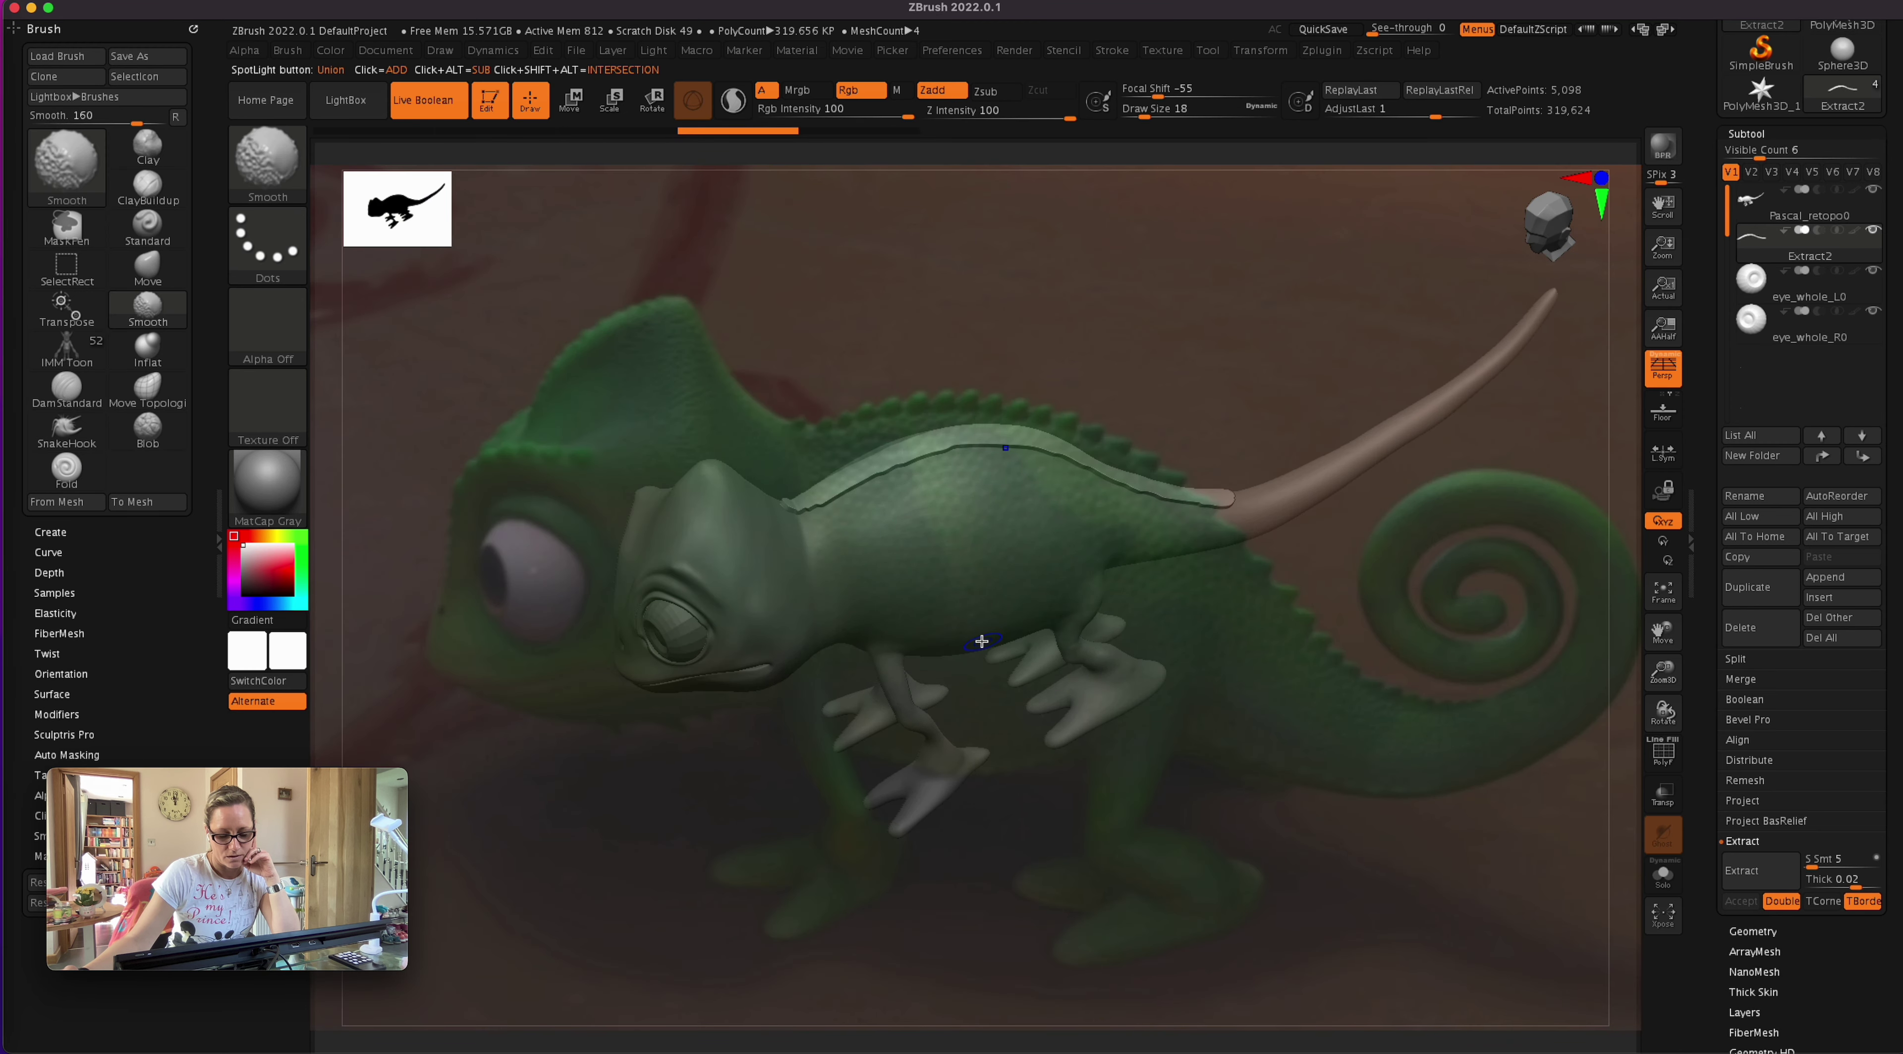
{"action": "key", "text": "shift+z"}
{"action": "left_click_drag", "start_coordinate": [1087, 827], "coordinate": [1126, 917]}
{"action": "mouse_move", "coordinate": [843, 508]}
{"action": "left_mouse_down", "text": "shift"}
{"action": "mouse_move", "coordinate": [801, 503]}
{"action": "mouse_move", "coordinate": [918, 443]}
{"action": "left_mouse_up", "text": "shift"}
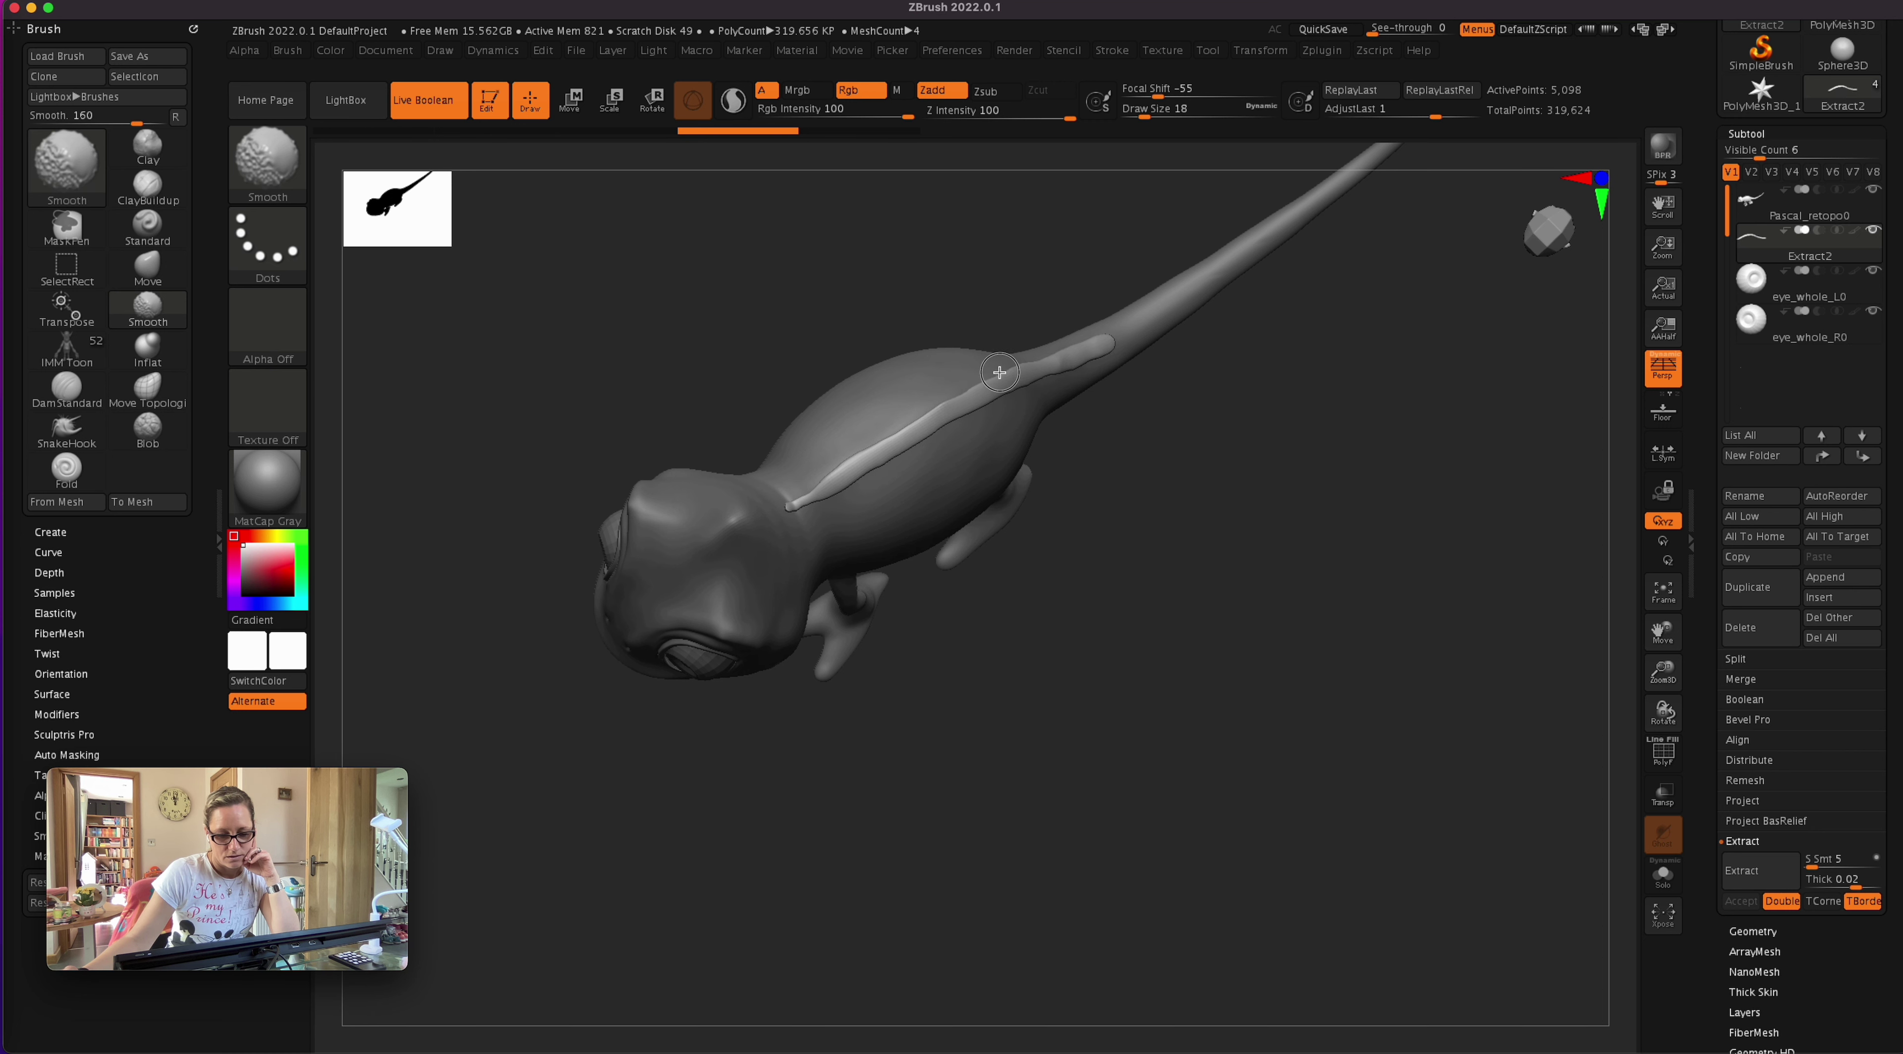
{"action": "left_click_drag", "start_coordinate": [999, 372], "coordinate": [894, 436], "text": "shift"}
{"action": "left_click_drag", "start_coordinate": [993, 775], "coordinate": [1049, 656]}
{"action": "left_click_drag", "start_coordinate": [1298, 718], "coordinate": [1358, 819]}
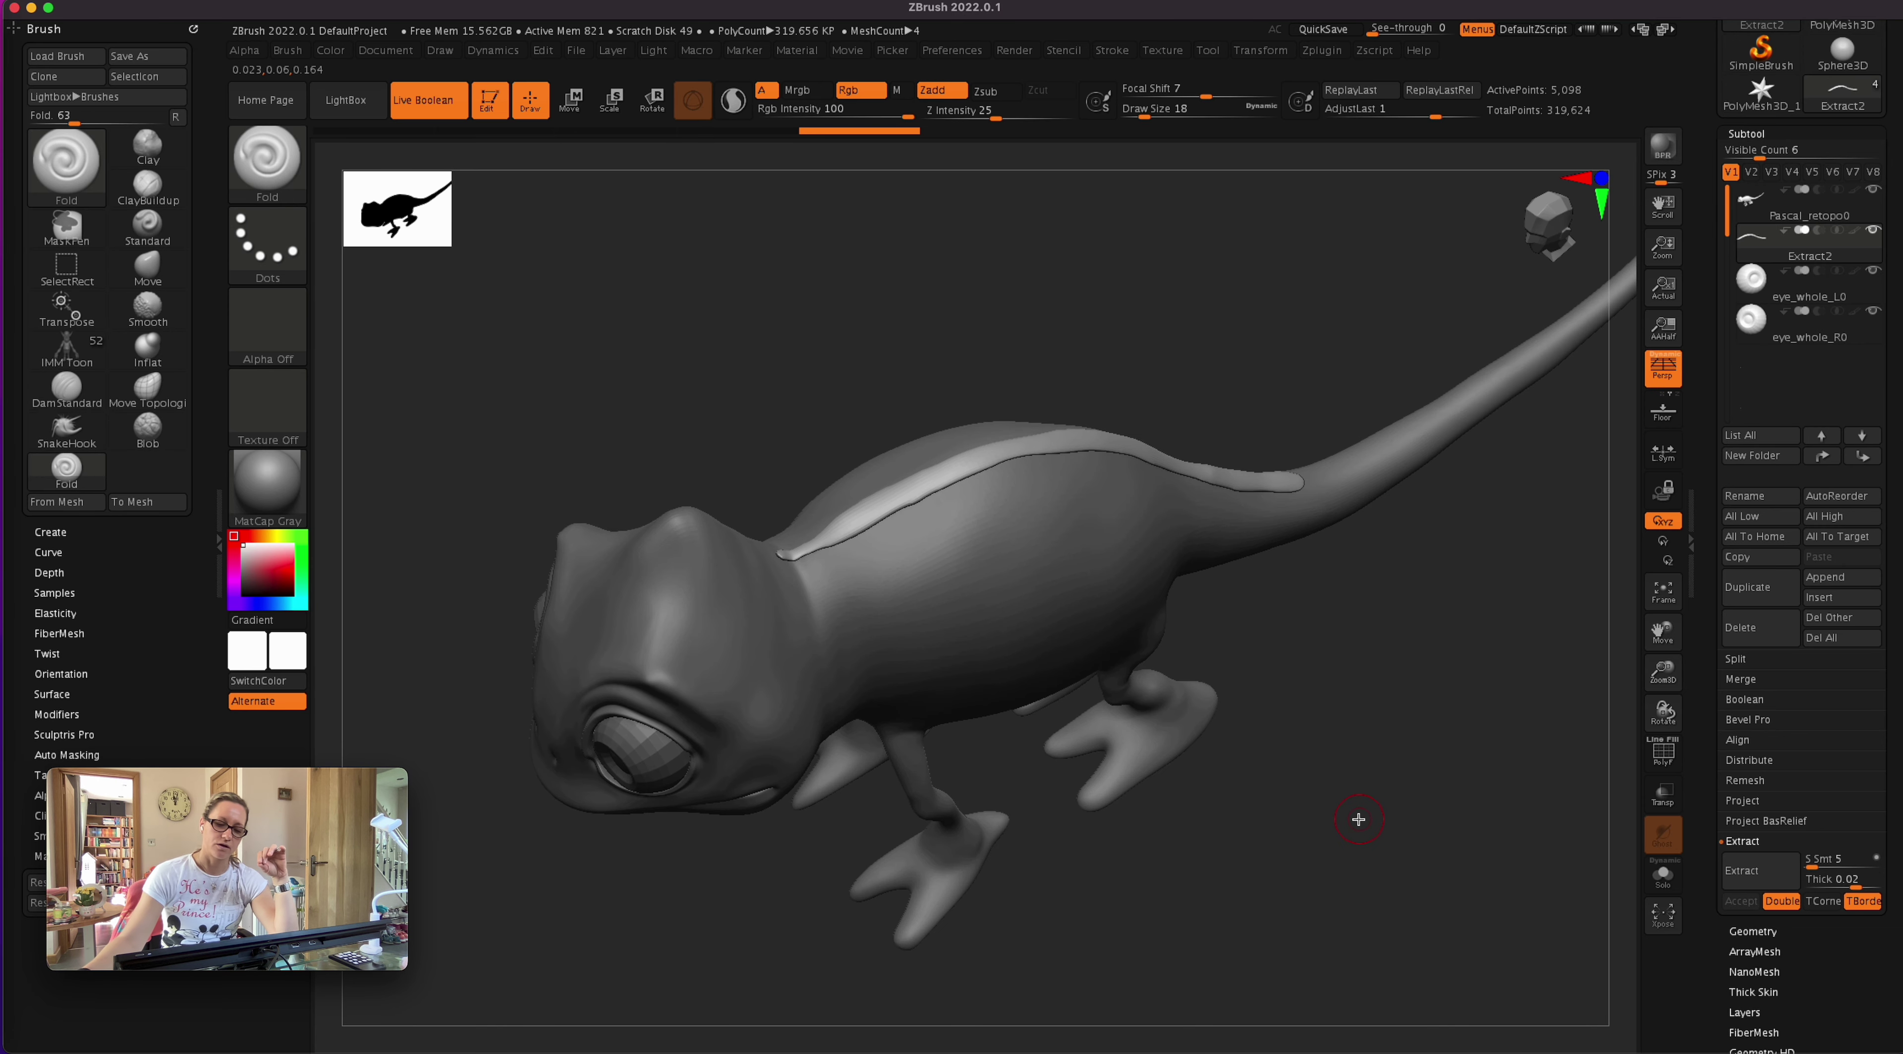
- Mask a row of small, evenly spaced patches along the whole back strip with MaskPen at draw size 6
{"action": "right_click_drag", "start_coordinate": [1358, 819], "coordinate": [1105, 650], "text": "ctrl"}
{"action": "key", "text": "bracketleft"}
{"action": "key", "text": "bracketleft"}
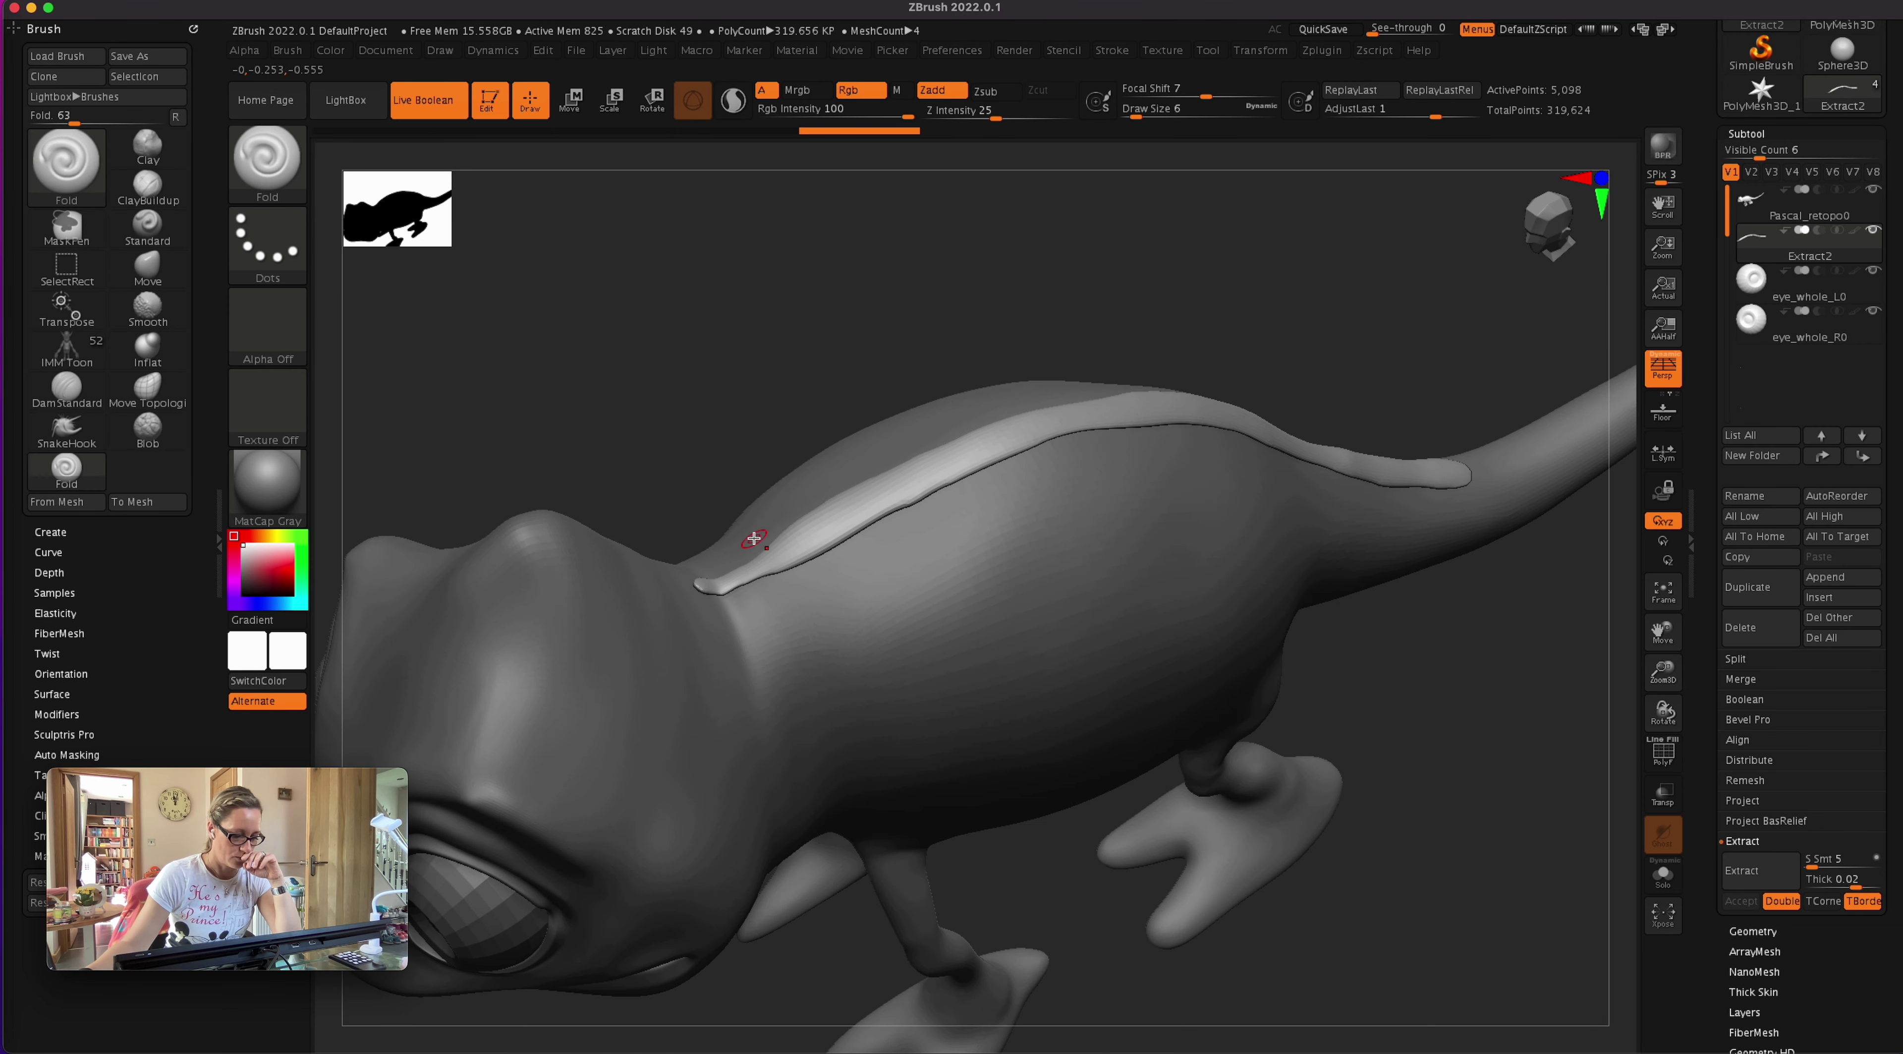
{"action": "mouse_move", "coordinate": [710, 586]}
{"action": "left_mouse_down", "text": "ctrl"}
{"action": "mouse_move", "coordinate": [1003, 436]}
{"action": "mouse_move", "coordinate": [1206, 404]}
{"action": "left_mouse_up", "text": "ctrl"}
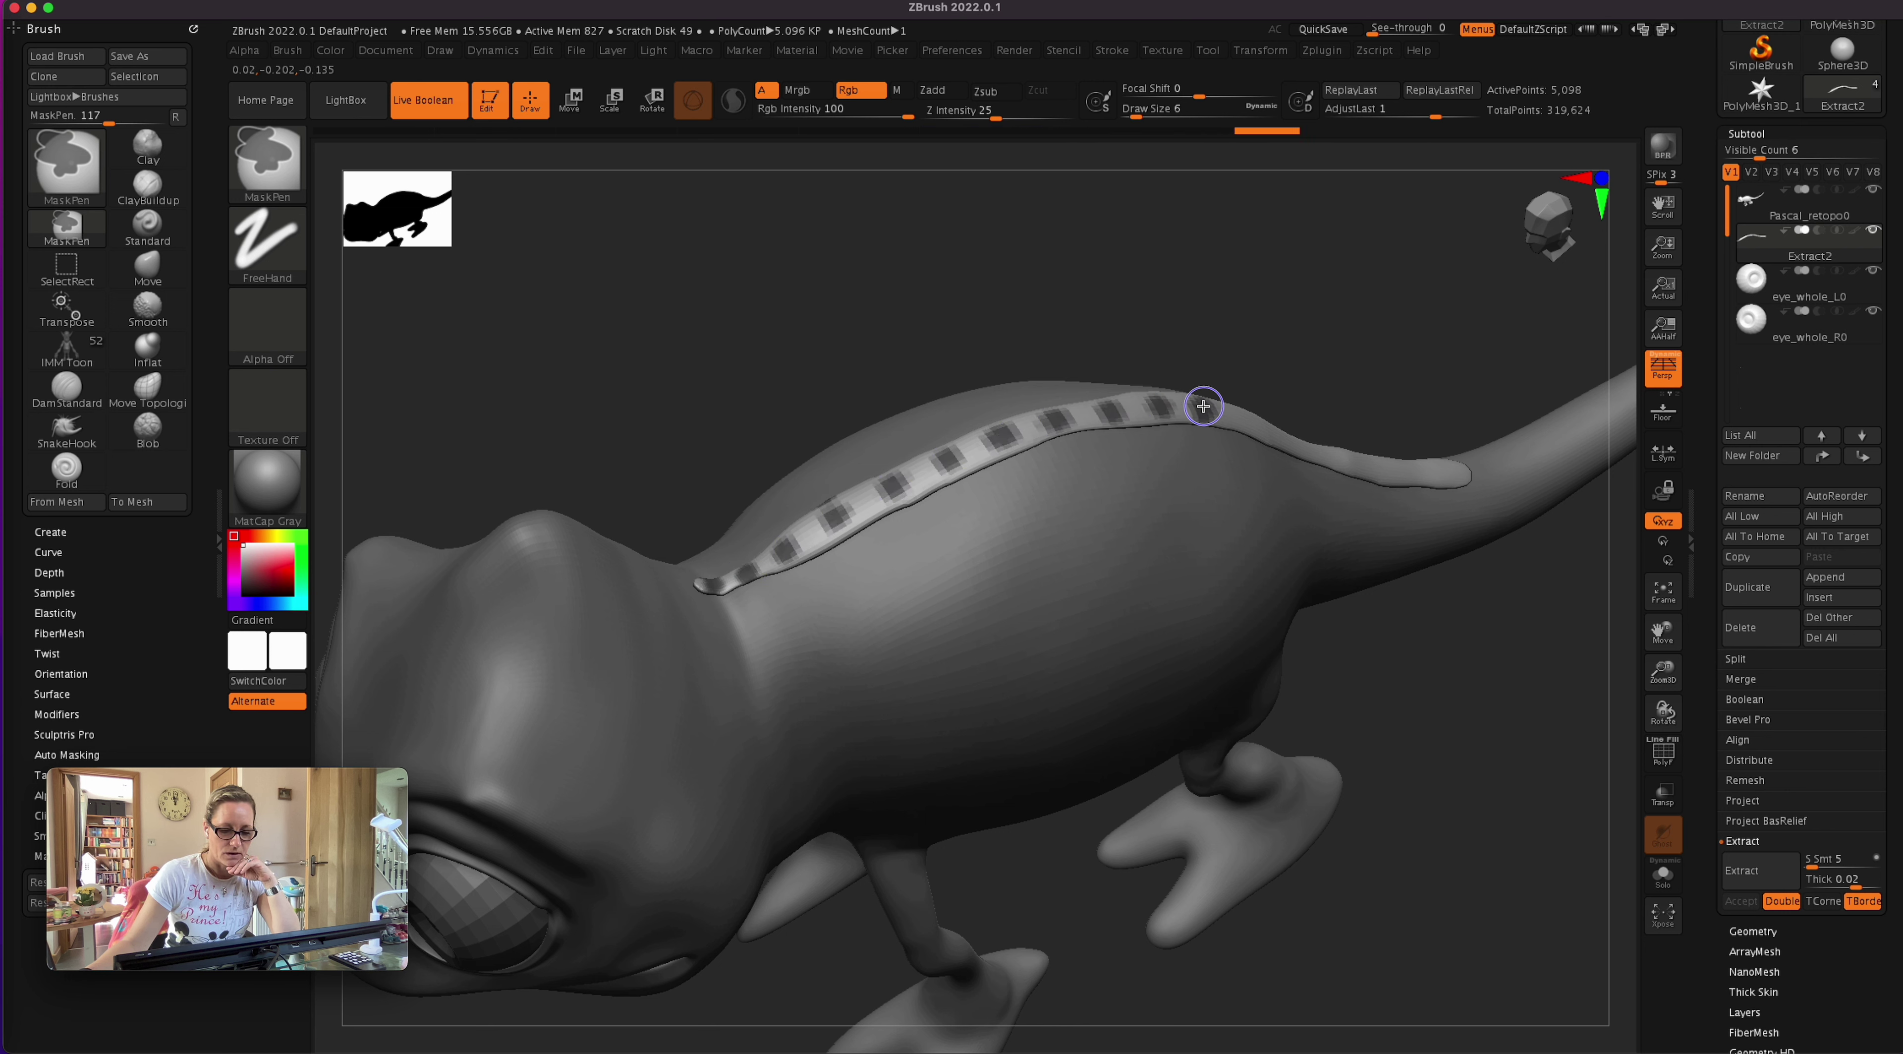
{"action": "left_click_drag", "start_coordinate": [1422, 769], "coordinate": [1389, 777]}
{"action": "left_click_drag", "start_coordinate": [1248, 418], "coordinate": [1530, 457], "text": "ctrl"}
{"action": "left_click_drag", "start_coordinate": [1566, 442], "coordinate": [1572, 458], "text": "ctrl"}
{"action": "left_click_drag", "start_coordinate": [1422, 668], "coordinate": [1209, 690], "text": "alt"}
{"action": "mouse_move", "coordinate": [1395, 464]}
{"action": "left_mouse_down", "text": "ctrl"}
{"action": "mouse_move", "coordinate": [1410, 474]}
{"action": "mouse_move", "coordinate": [1330, 706]}
{"action": "mouse_move", "coordinate": [1428, 718]}
{"action": "mouse_move", "coordinate": [1338, 784]}
{"action": "left_mouse_up", "text": "ctrl"}
{"action": "right_click_drag", "start_coordinate": [1338, 784], "coordinate": [1277, 788], "text": "ctrl"}
- Raise the unmasked parts of the strip and scale them vertically to form a row of spikes along the back
{"action": "left_click_drag", "start_coordinate": [1892, 1026], "coordinate": [1892, 822]}
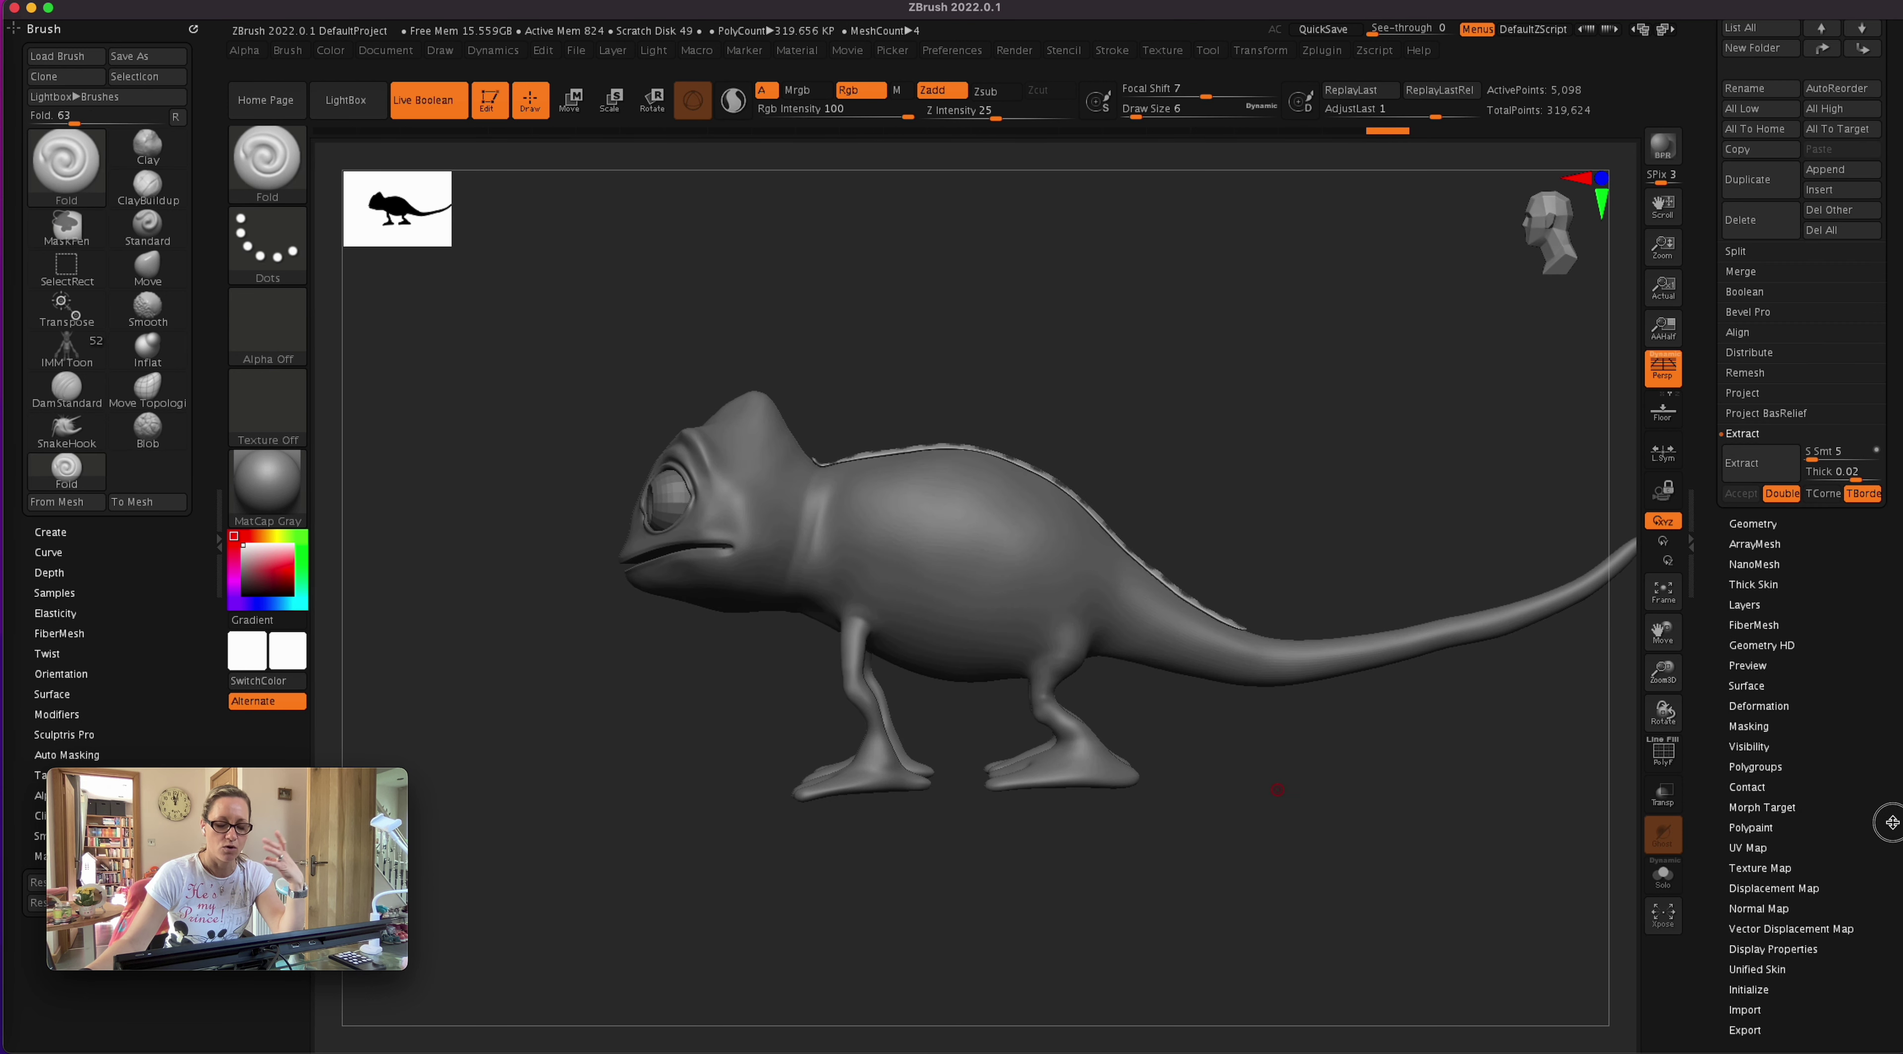
{"action": "left_click", "coordinate": [1749, 725]}
{"action": "key", "text": "w"}
{"action": "mouse_move", "coordinate": [1132, 481]}
{"action": "left_mouse_down"}
{"action": "mouse_move", "coordinate": [1137, 543]}
{"action": "mouse_move", "coordinate": [1133, 468]}
{"action": "left_mouse_up"}
{"action": "left_click_drag", "start_coordinate": [1208, 551], "coordinate": [1207, 555]}
{"action": "left_click_drag", "start_coordinate": [1138, 518], "coordinate": [1142, 527]}
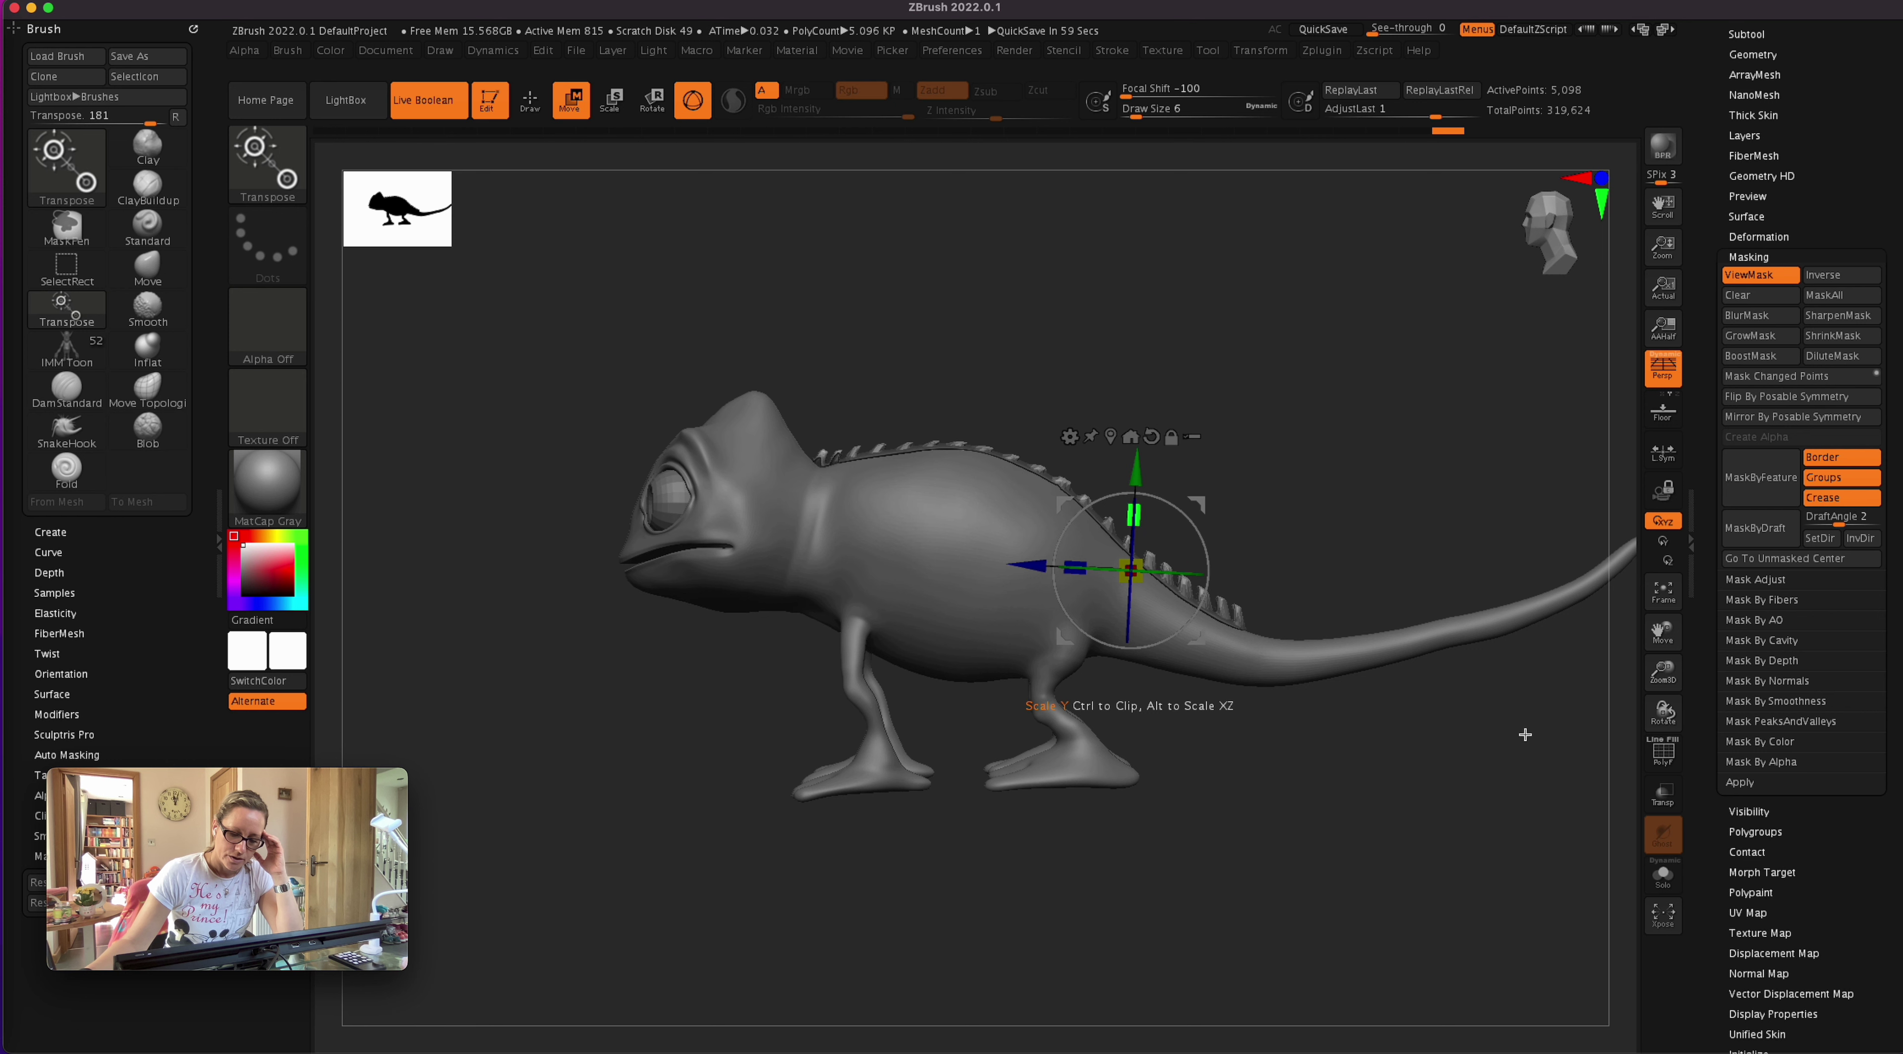
{"action": "key", "text": "q"}
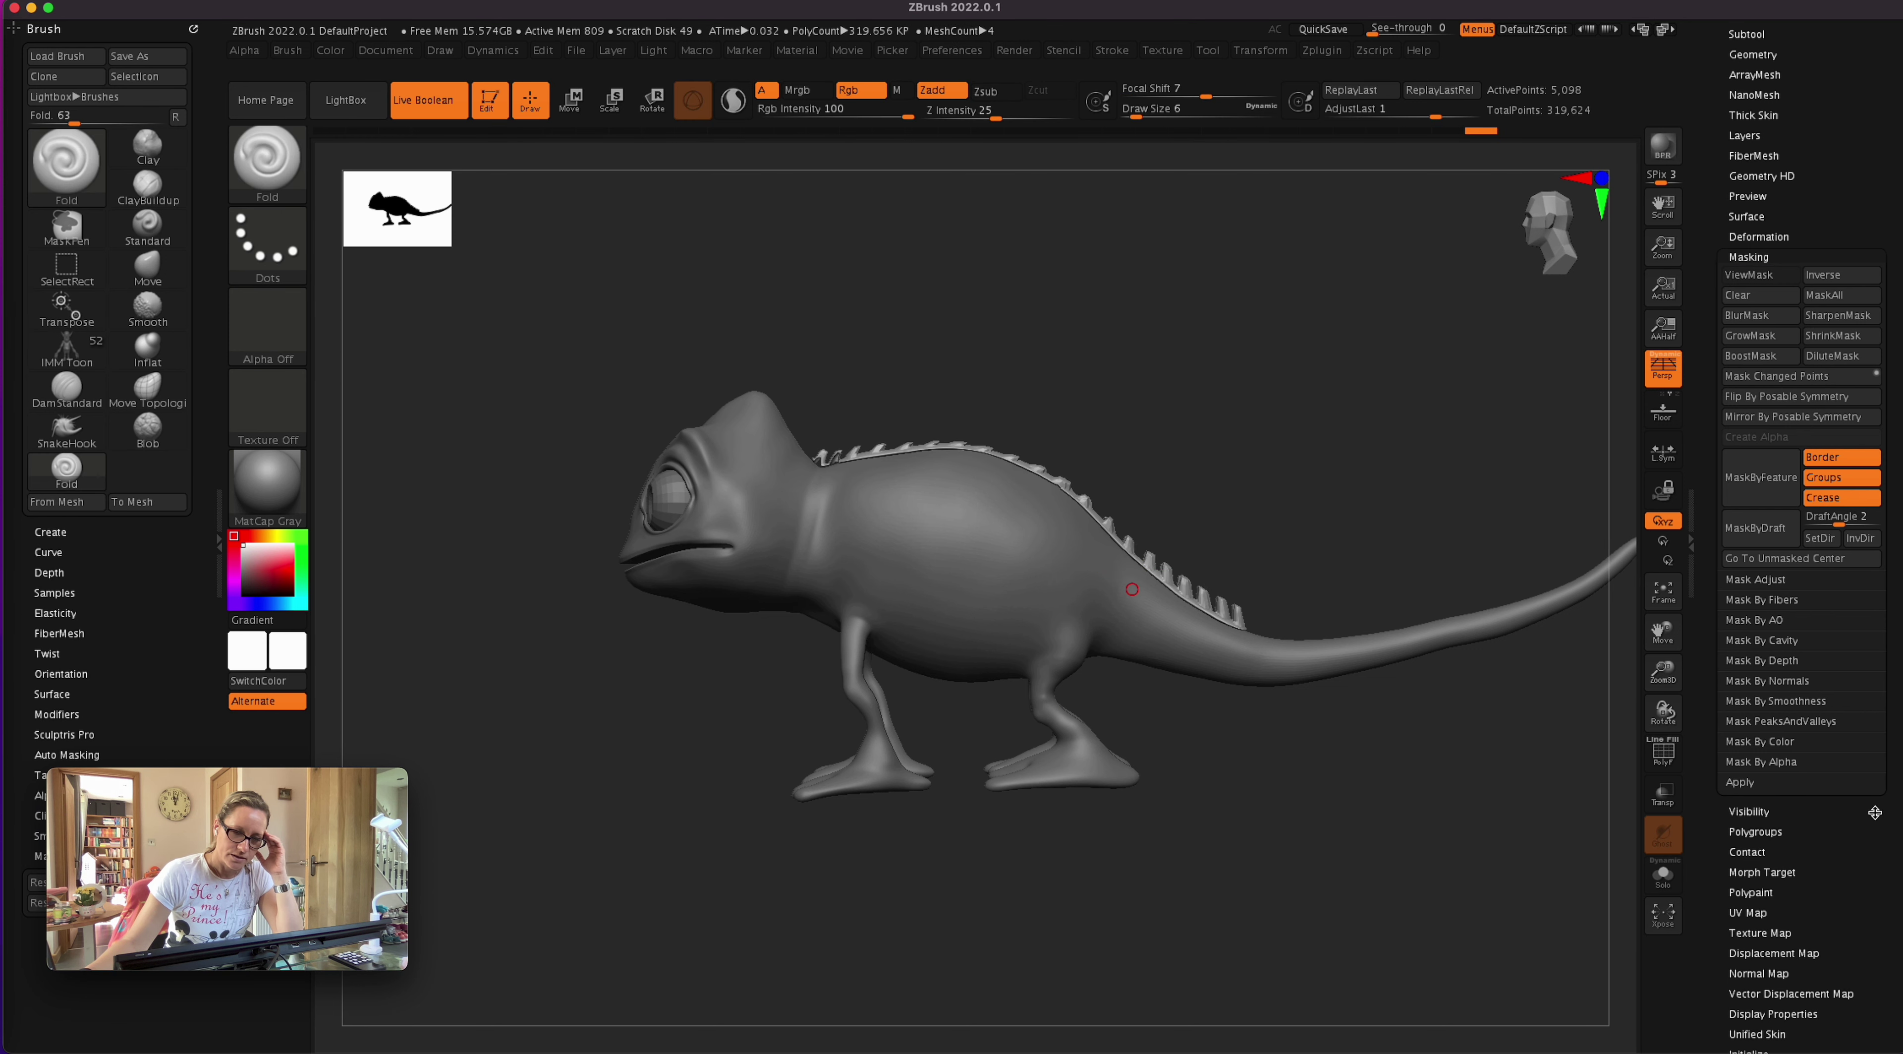
- Subdivide the spiky back strip up to subdivision level 3
{"action": "left_click", "coordinate": [1764, 55]}
{"action": "left_click", "coordinate": [1756, 211]}
{"action": "right_click_drag", "start_coordinate": [1223, 787], "coordinate": [1393, 815]}
{"action": "key", "text": "f"}
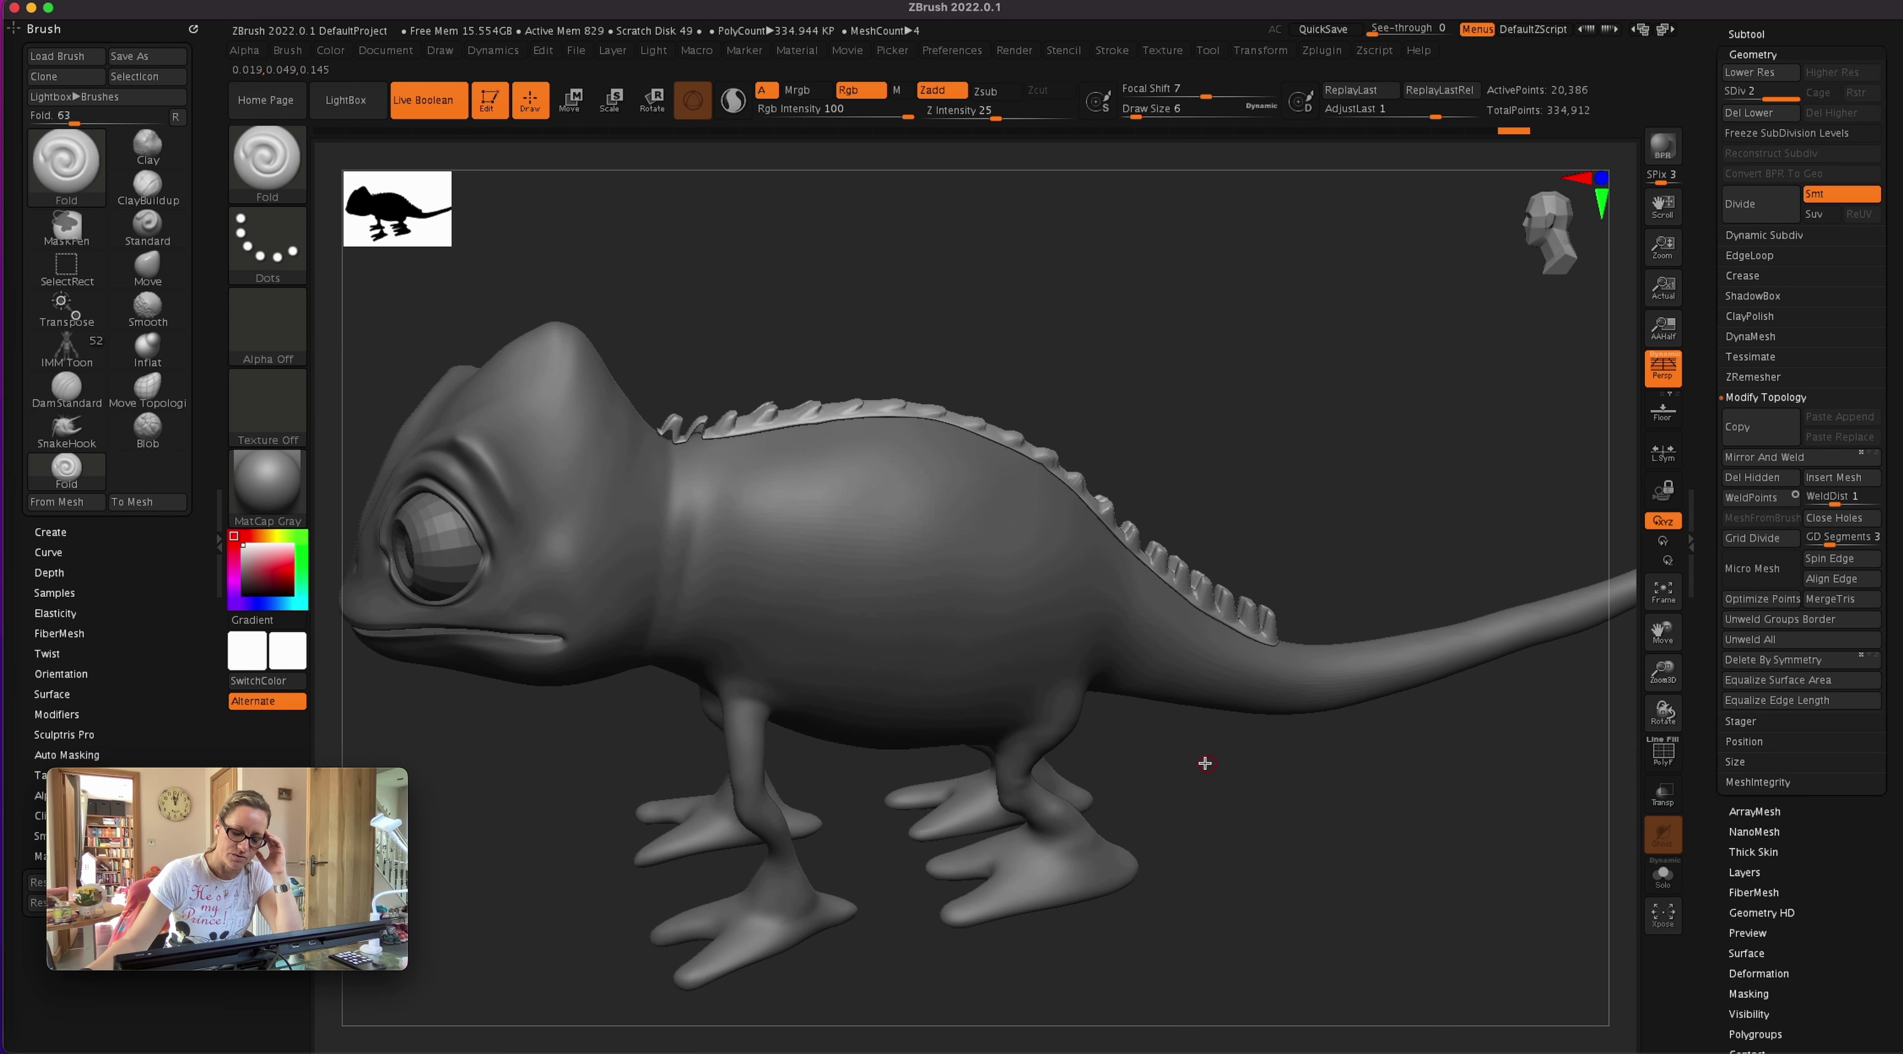
{"action": "scroll", "coordinate": [1288, 827], "scroll_direction": "up", "scroll_amount": 3}
{"action": "key", "text": "ctrl+d"}
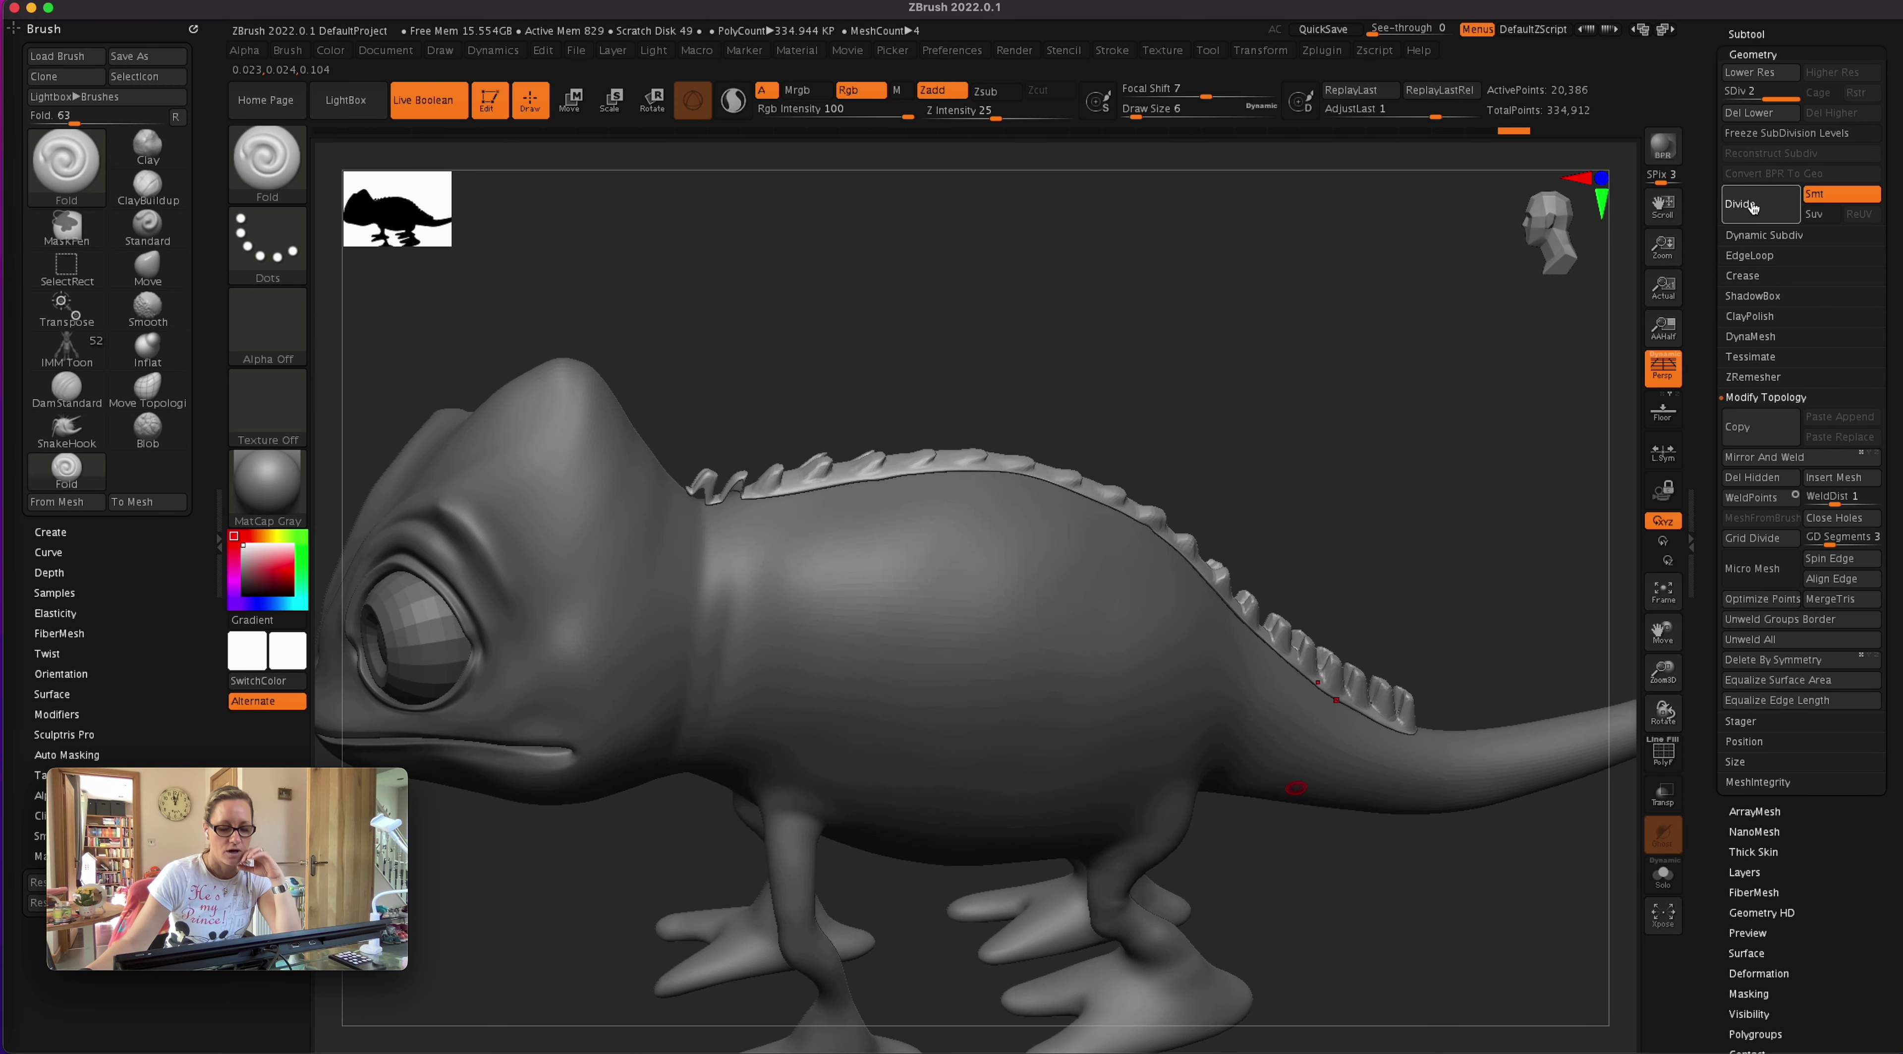
- Reshape the frontmost spike at the neck with the Move brush at draw size 10
{"action": "key", "text": "b"}
{"action": "key", "text": "m"}
{"action": "key", "text": "v"}
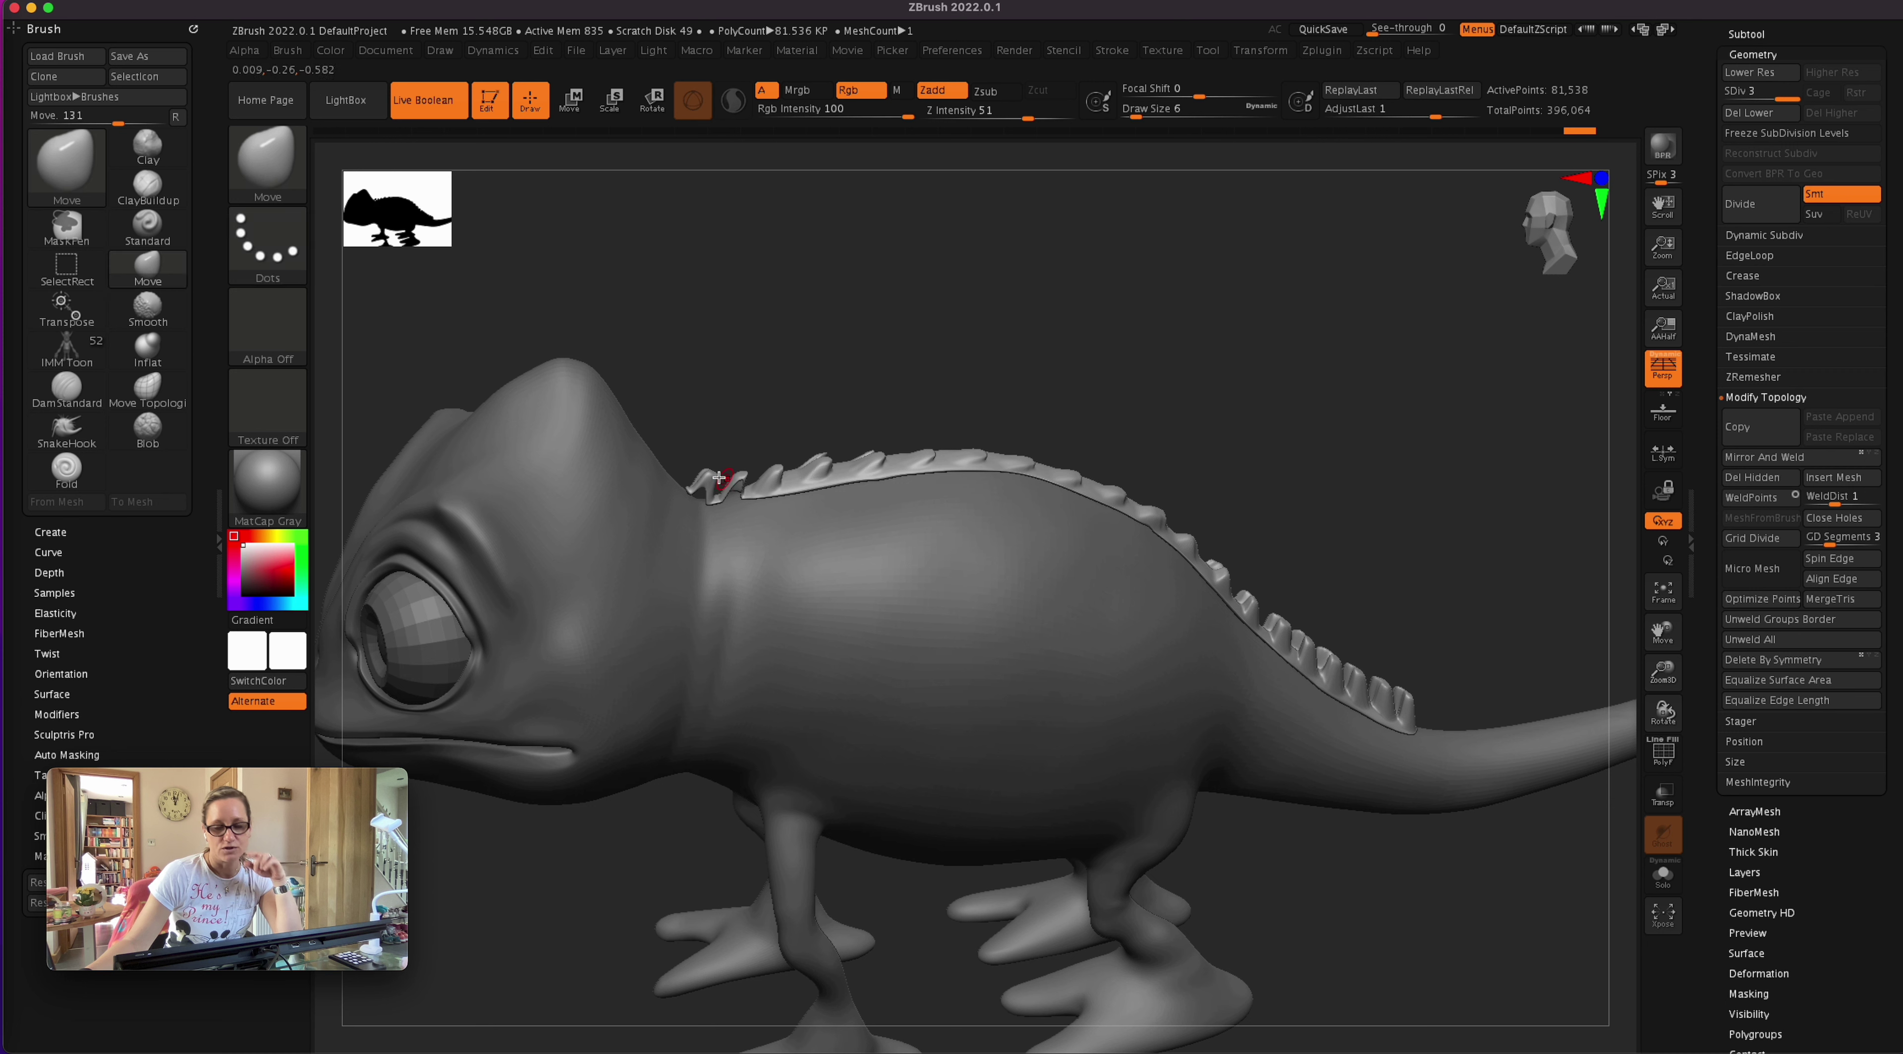
{"action": "left_click_drag", "start_coordinate": [696, 492], "coordinate": [706, 507]}
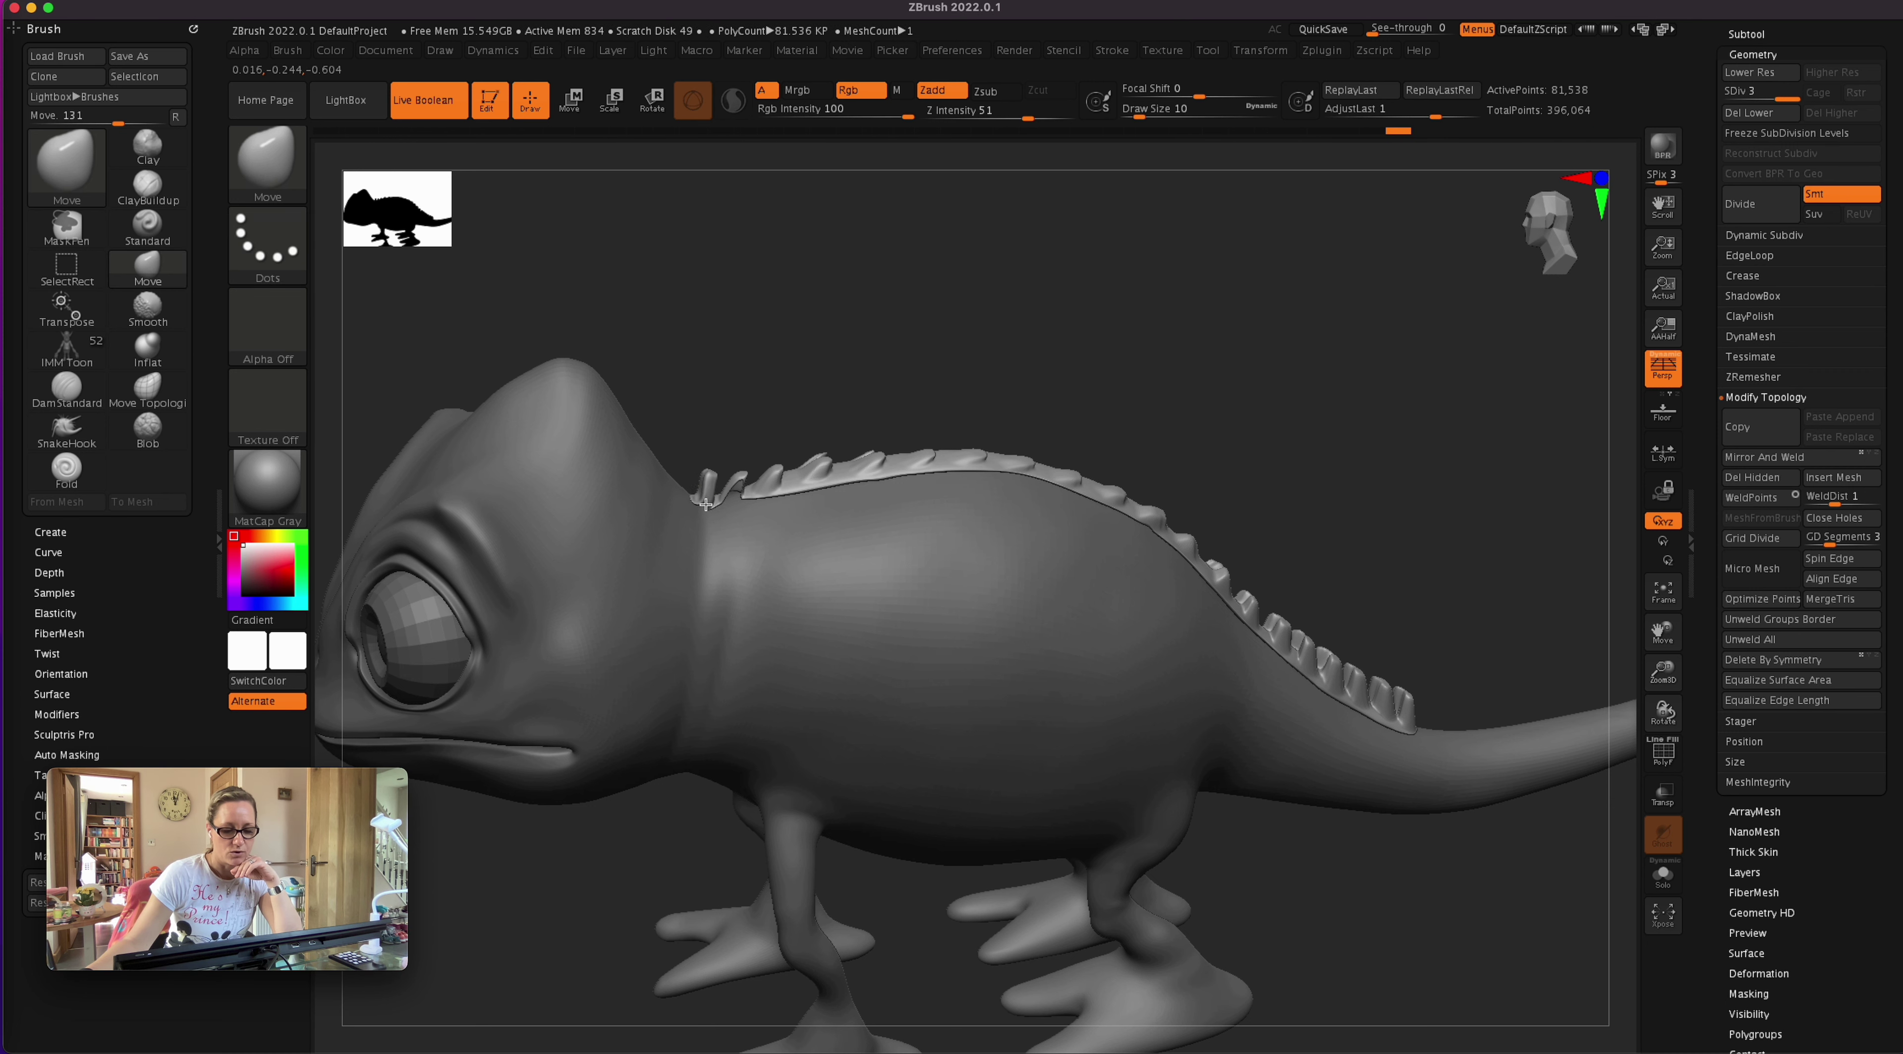
{"action": "left_click_drag", "start_coordinate": [1140, 377], "coordinate": [724, 452]}
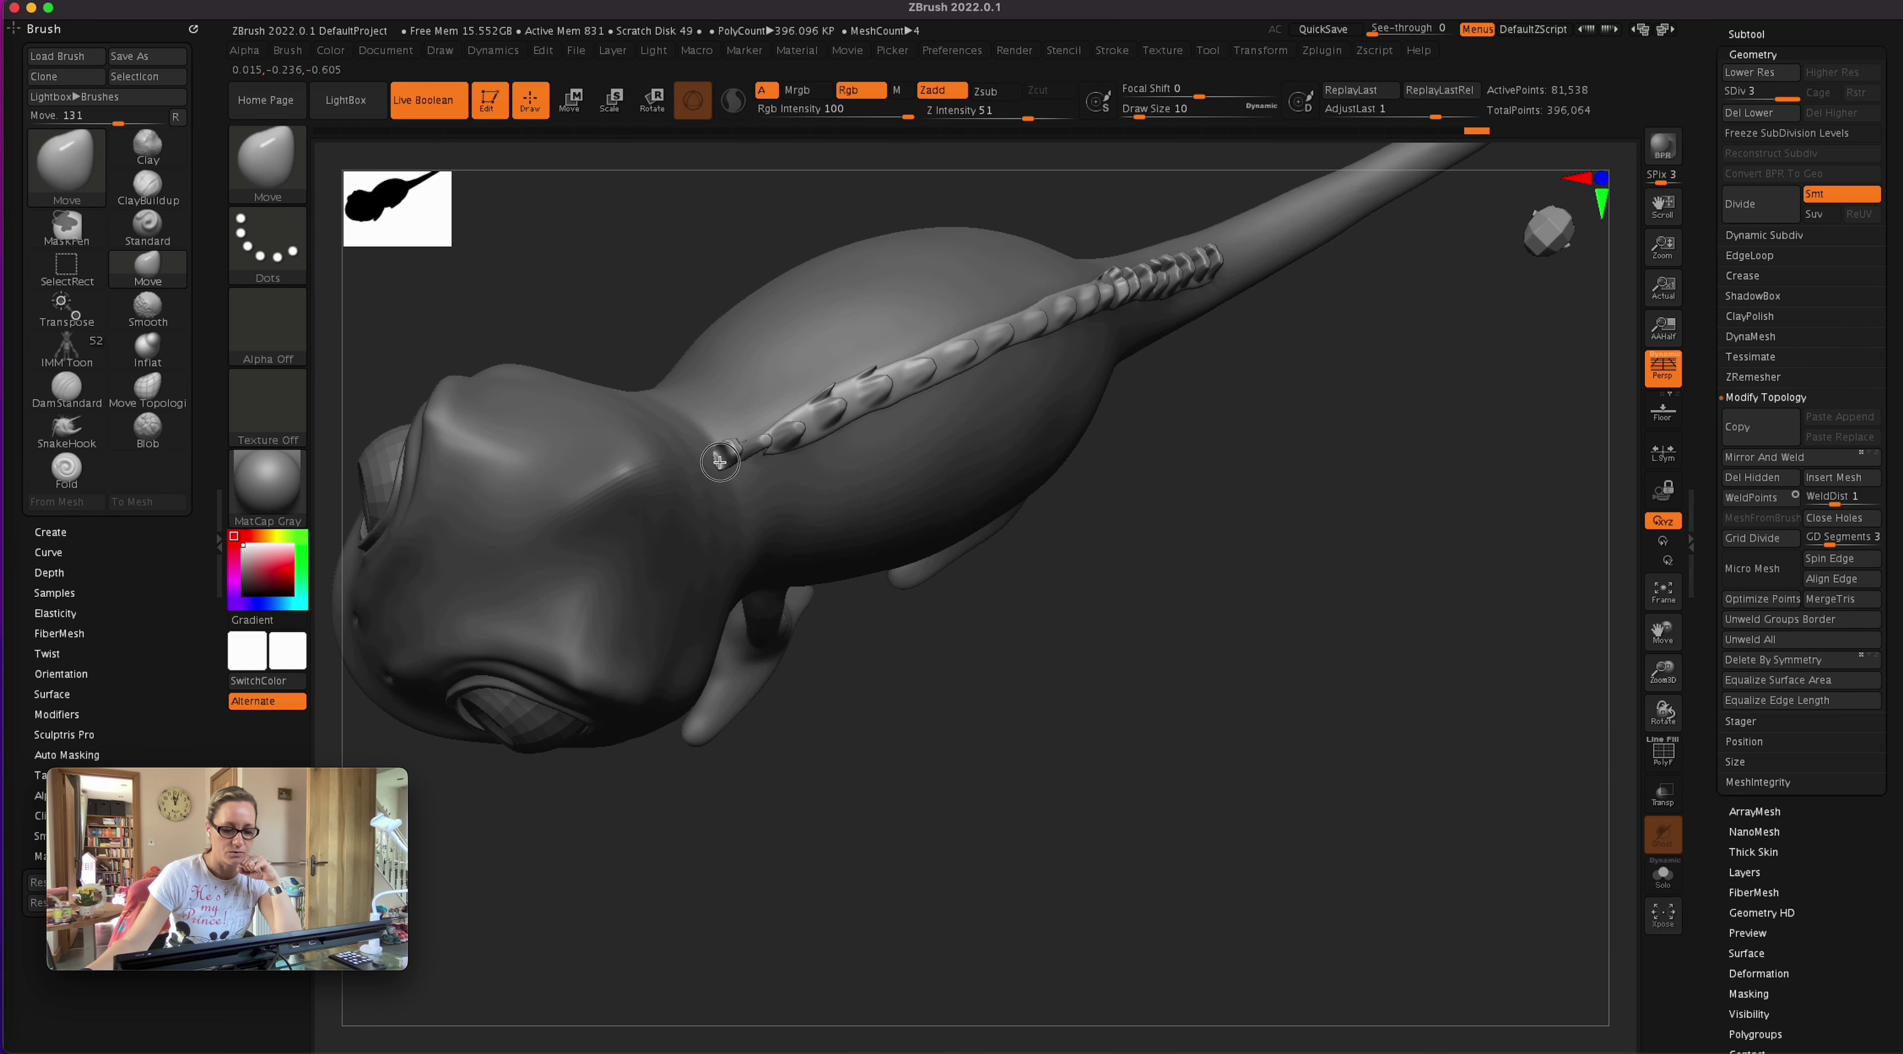
{"action": "key", "text": "shift"}
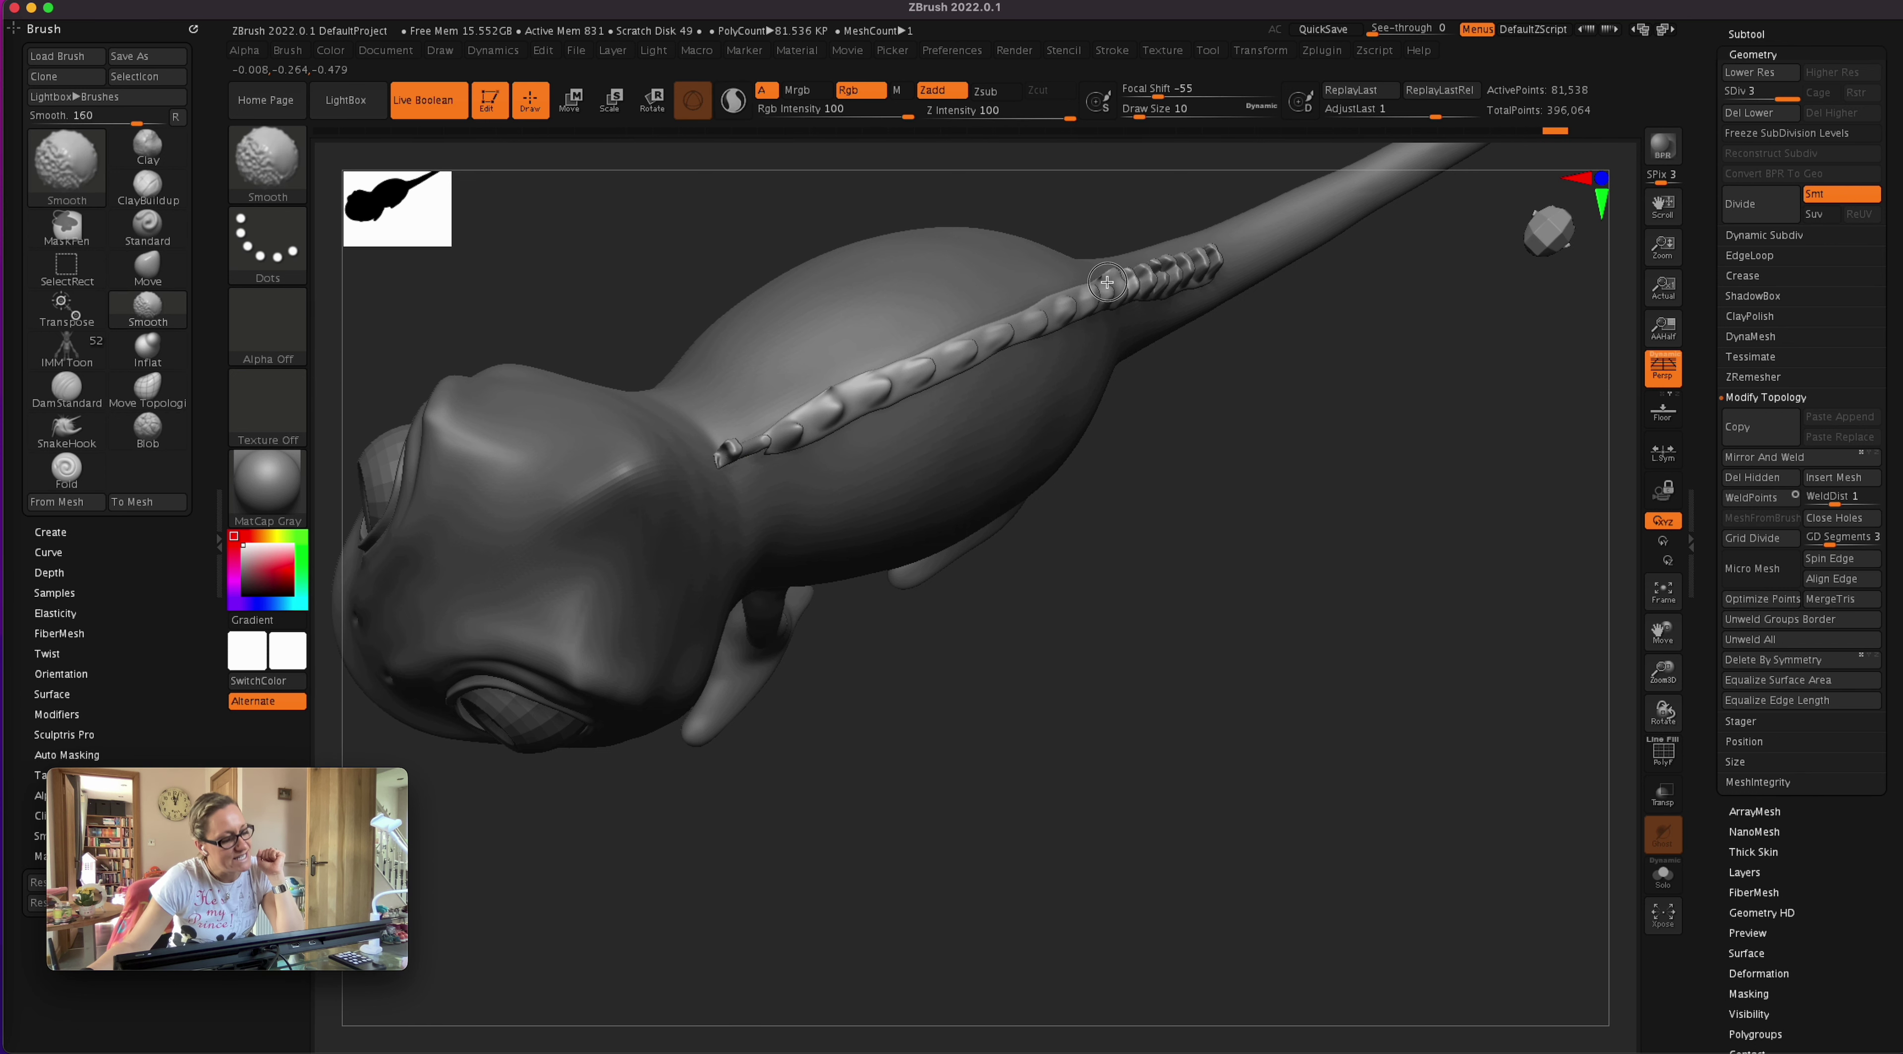
{"action": "mouse_move", "coordinate": [1146, 384]}
{"action": "left_mouse_down"}
{"action": "mouse_move", "coordinate": [1197, 714]}
{"action": "mouse_move", "coordinate": [1177, 573]}
{"action": "mouse_move", "coordinate": [1088, 527]}
{"action": "left_mouse_up"}
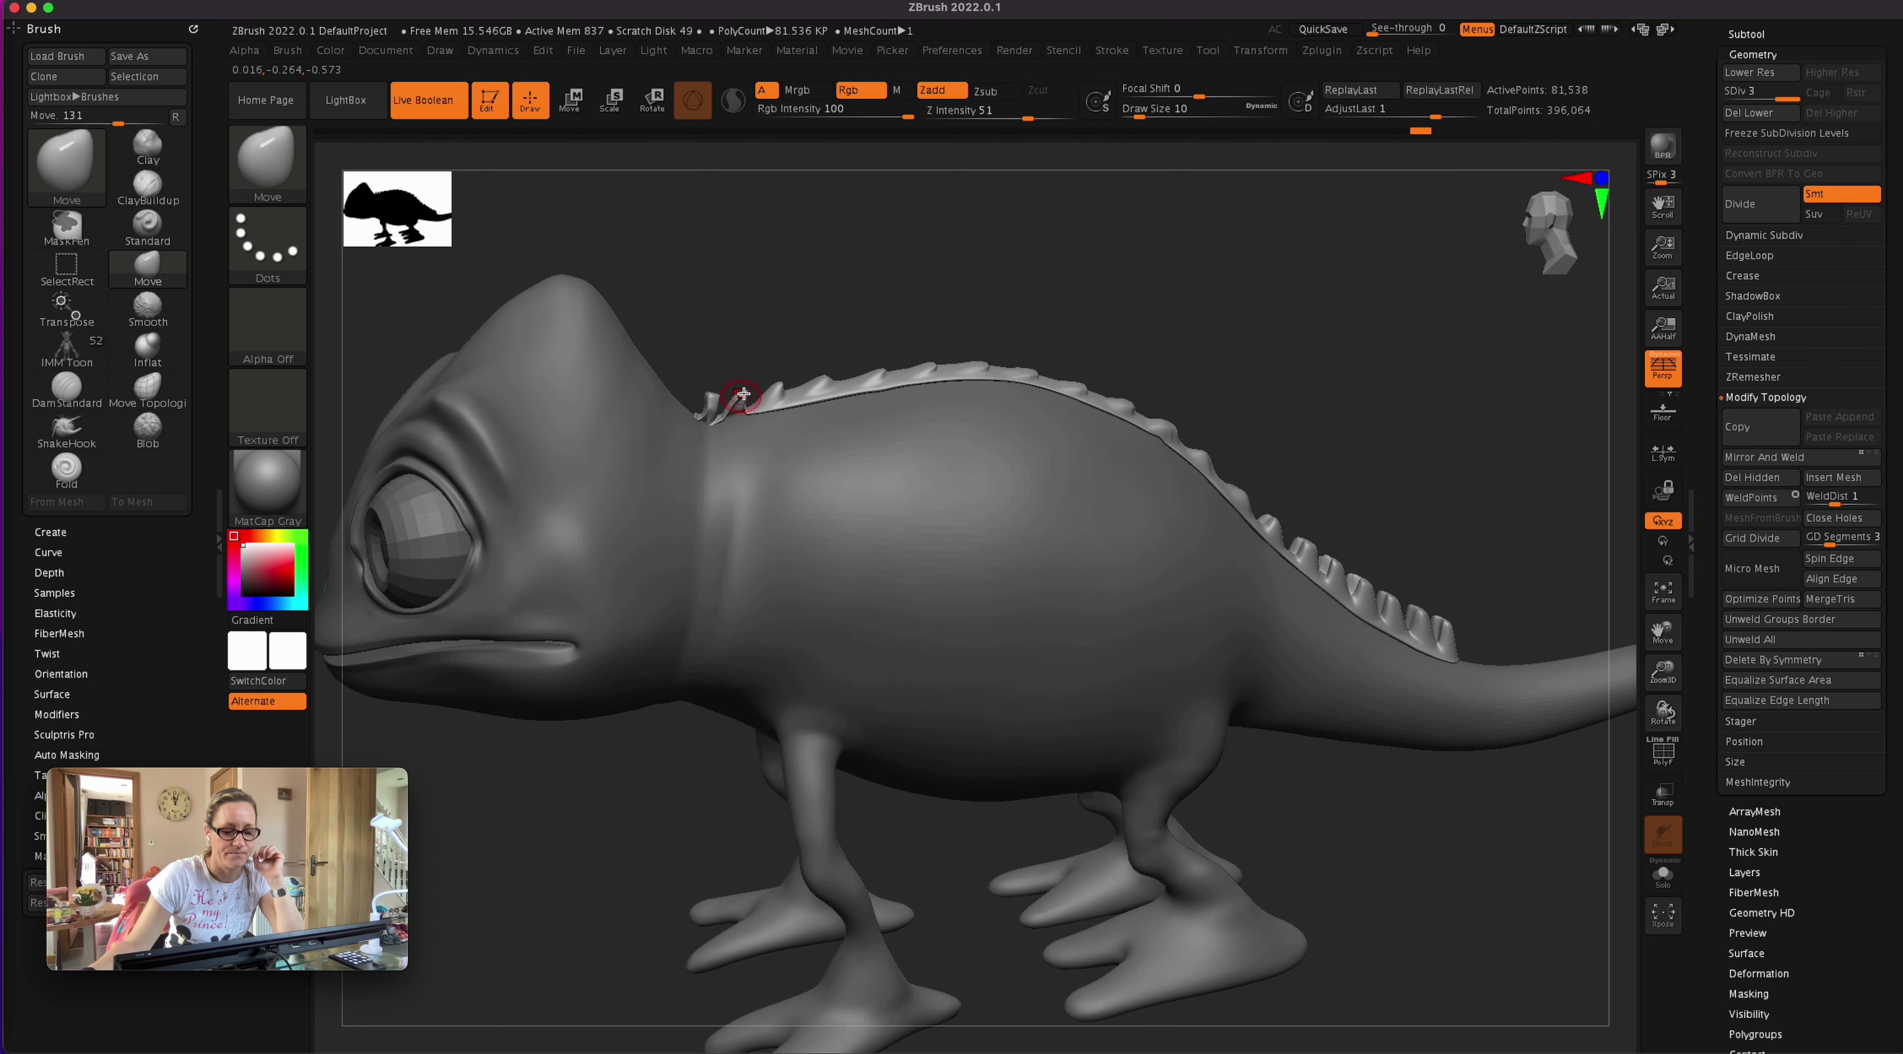
- Adjust the spiky strip's height on the back with the Move gizmo and push its front end towards the neck with the Move brush
{"action": "key", "text": "w"}
{"action": "left_click_drag", "start_coordinate": [1279, 486], "coordinate": [1279, 484]}
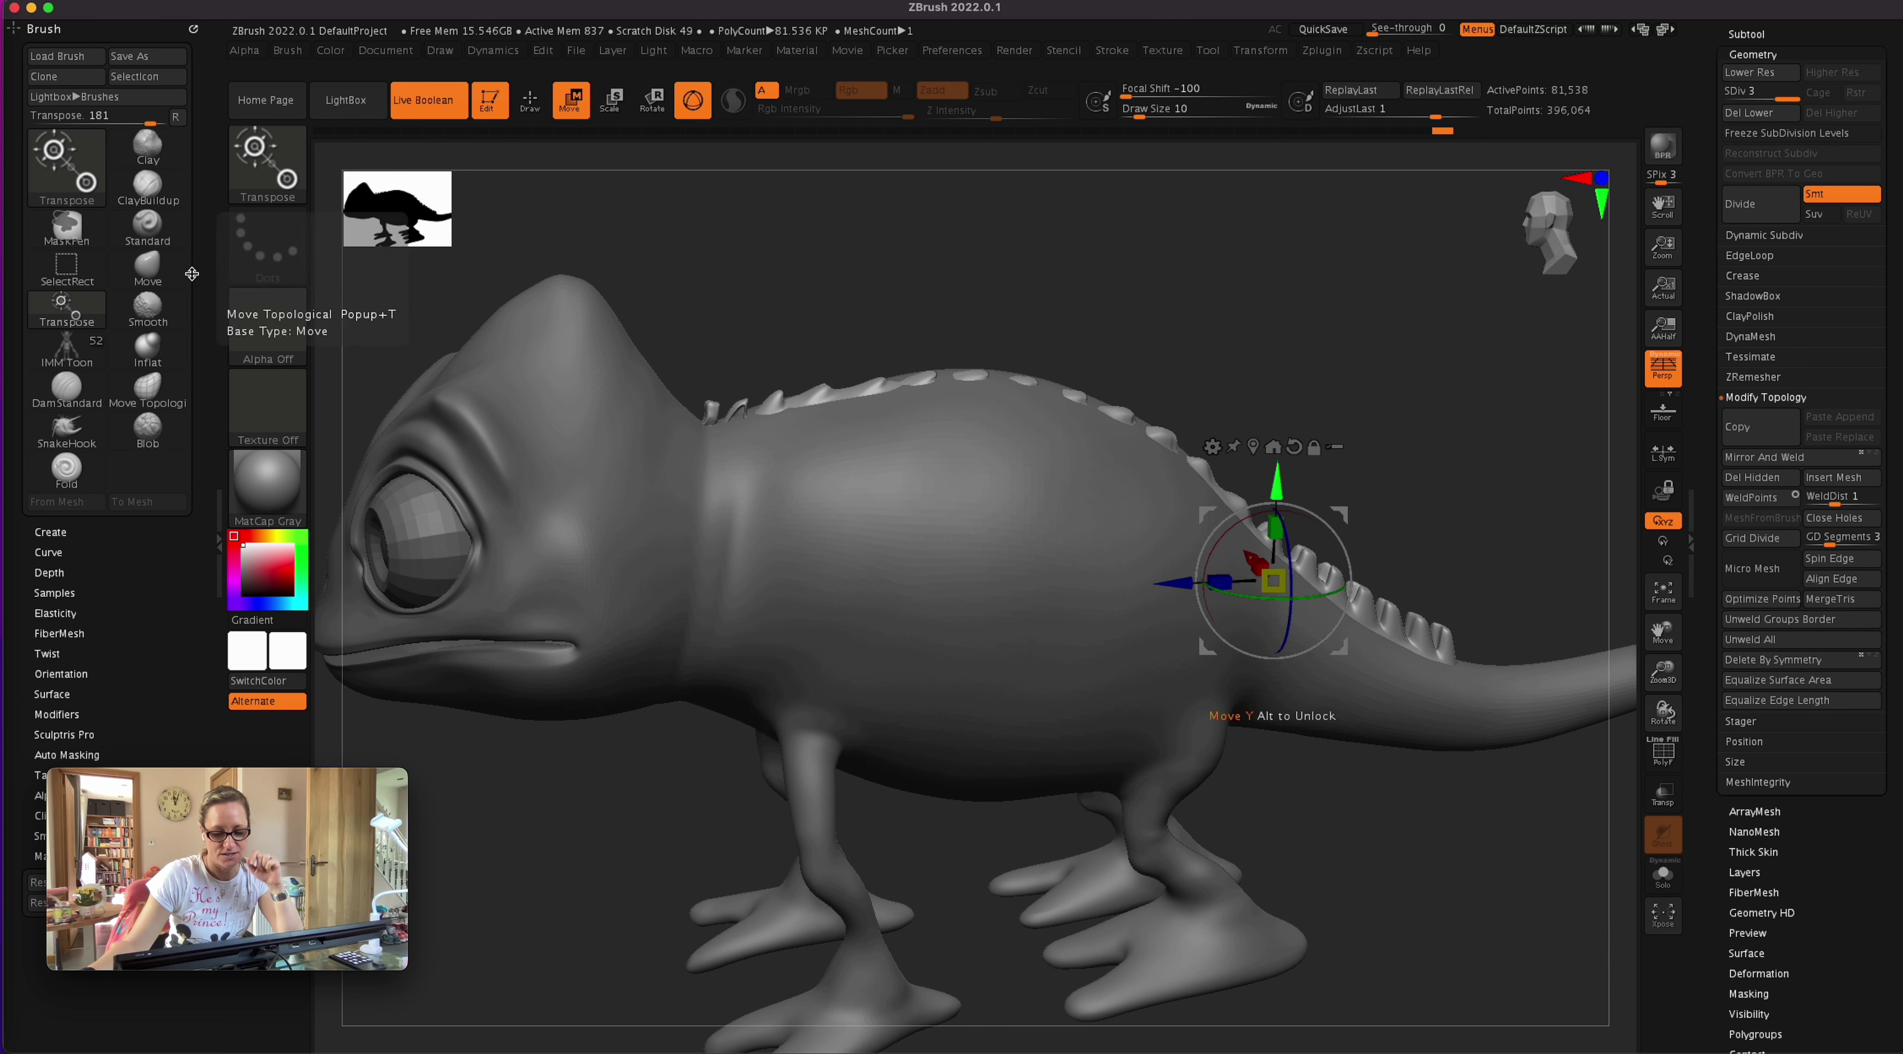
{"action": "key", "text": "q"}
{"action": "left_click_drag", "start_coordinate": [742, 415], "coordinate": [763, 441]}
{"action": "mouse_move", "coordinate": [662, 831]}
{"action": "left_mouse_down"}
{"action": "mouse_move", "coordinate": [636, 989]}
{"action": "mouse_move", "coordinate": [616, 905]}
{"action": "mouse_move", "coordinate": [642, 858]}
{"action": "left_mouse_up"}
{"action": "key", "text": "w"}
{"action": "left_click_drag", "start_coordinate": [1328, 461], "coordinate": [1329, 456]}
{"action": "left_click_drag", "start_coordinate": [1363, 851], "coordinate": [1341, 889], "text": "alt"}
- Smooth down the frontmost spikes at the neck, drop the strip to subdivision level 2, and switch to the Move brush
{"action": "key", "text": "q"}
{"action": "key", "text": "shift"}
{"action": "key", "text": "shift+d"}
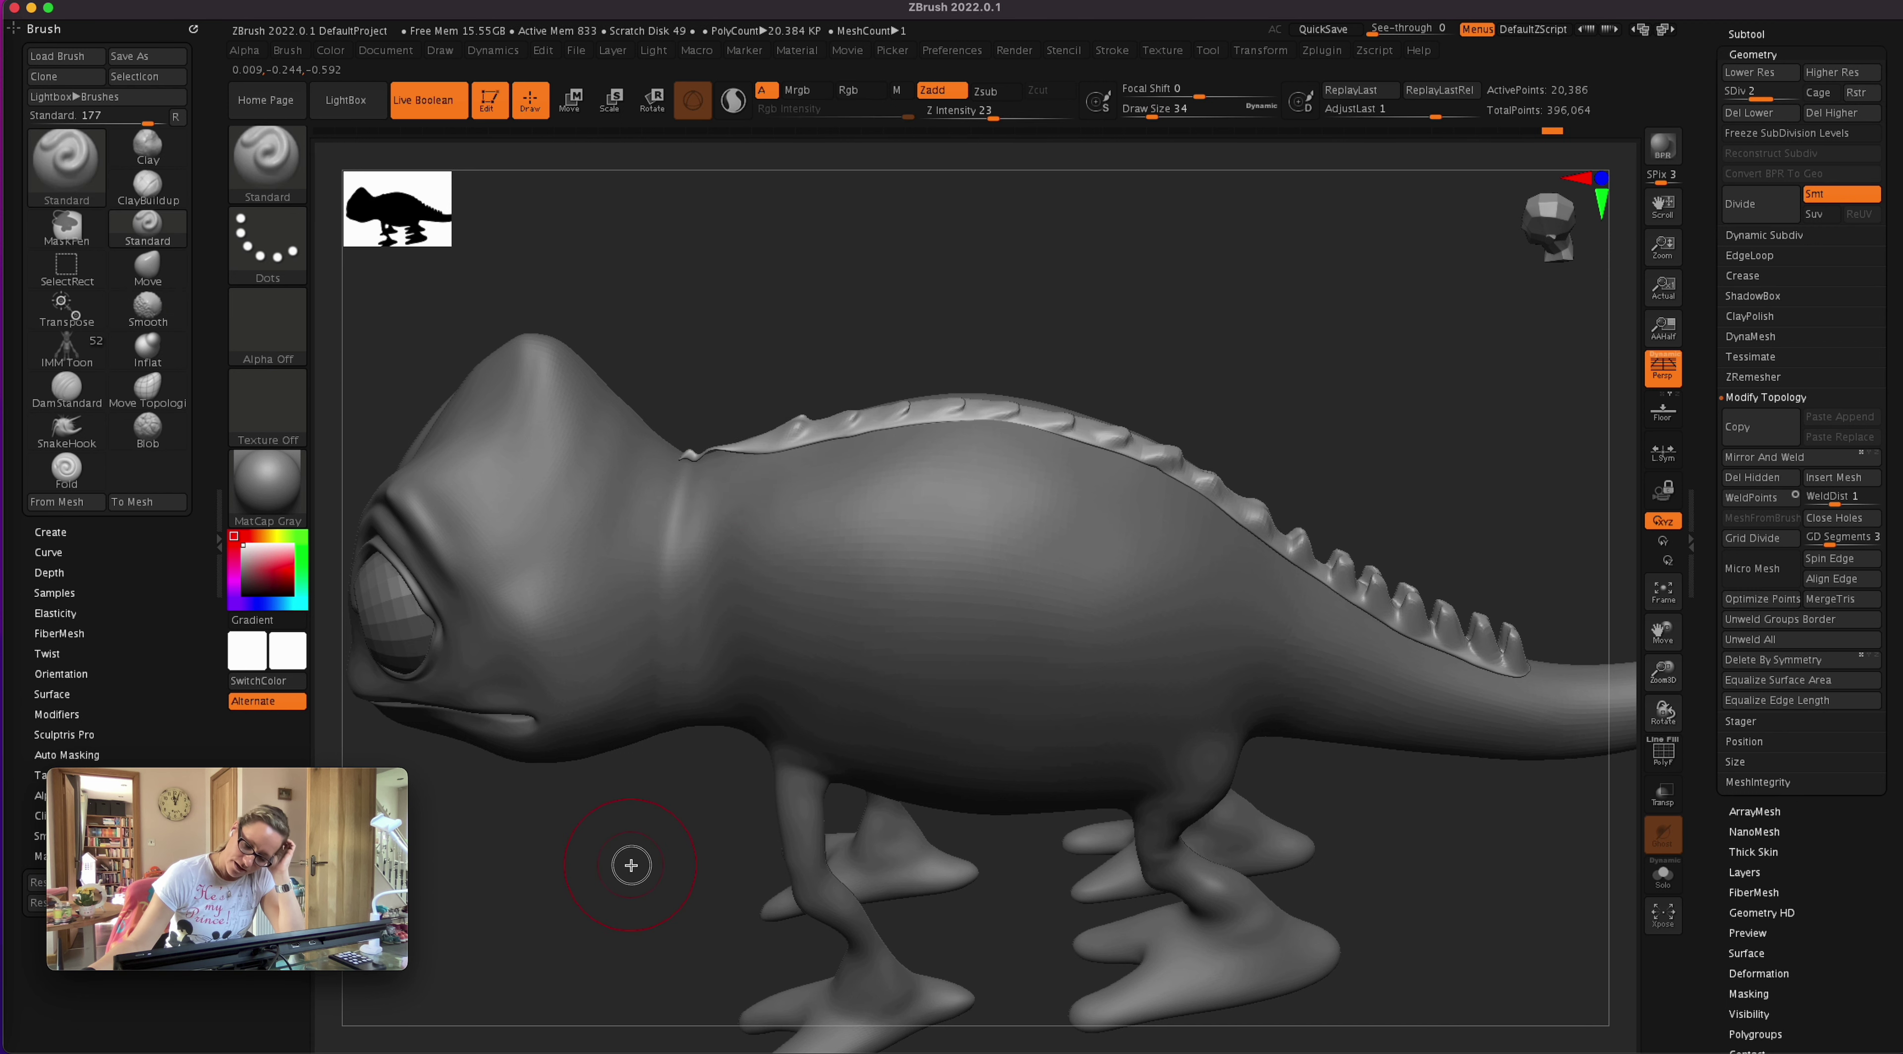
{"action": "left_click_drag", "start_coordinate": [629, 867], "coordinate": [687, 439]}
{"action": "key", "text": "b"}
{"action": "key", "text": "m"}
{"action": "key", "text": "v"}
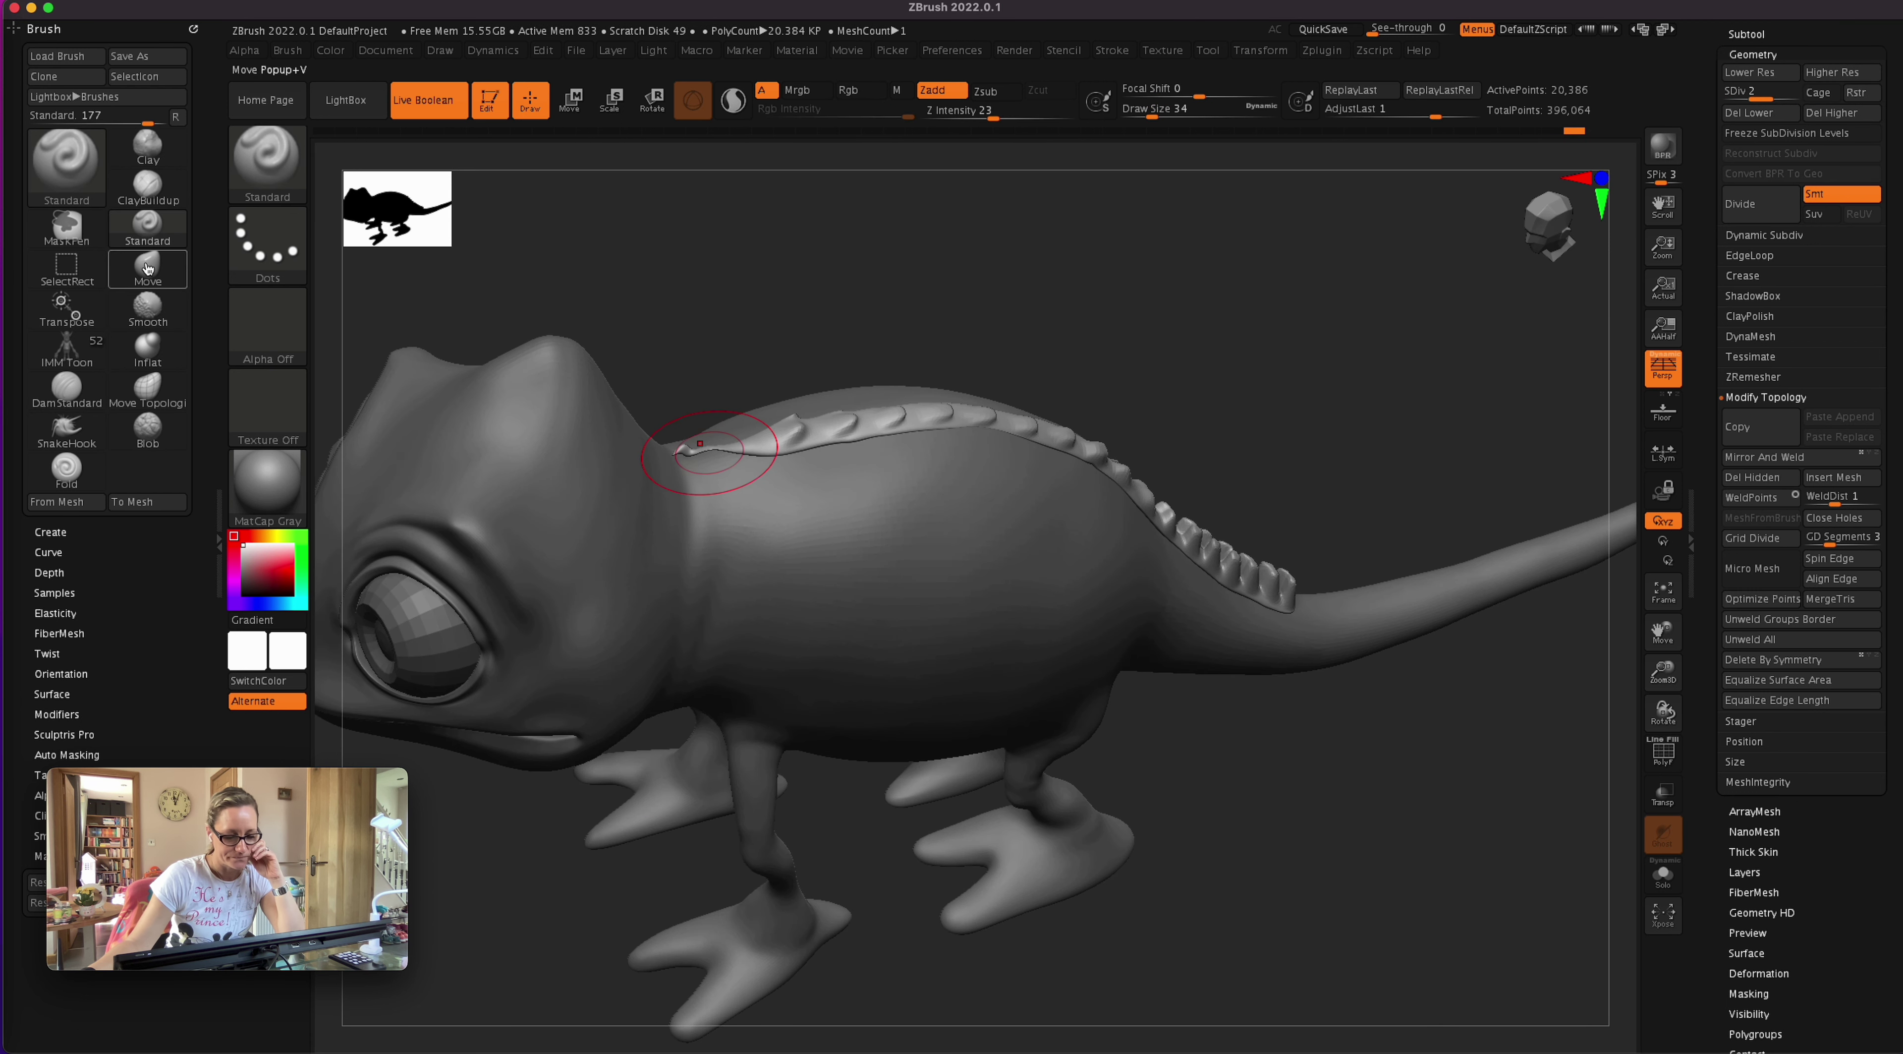
- Reposition the whole spiky strip vertically with the Move gizmo so it sits closely into the back
{"action": "left_click_drag", "start_coordinate": [1121, 896], "coordinate": [1285, 786]}
{"action": "key", "text": "w"}
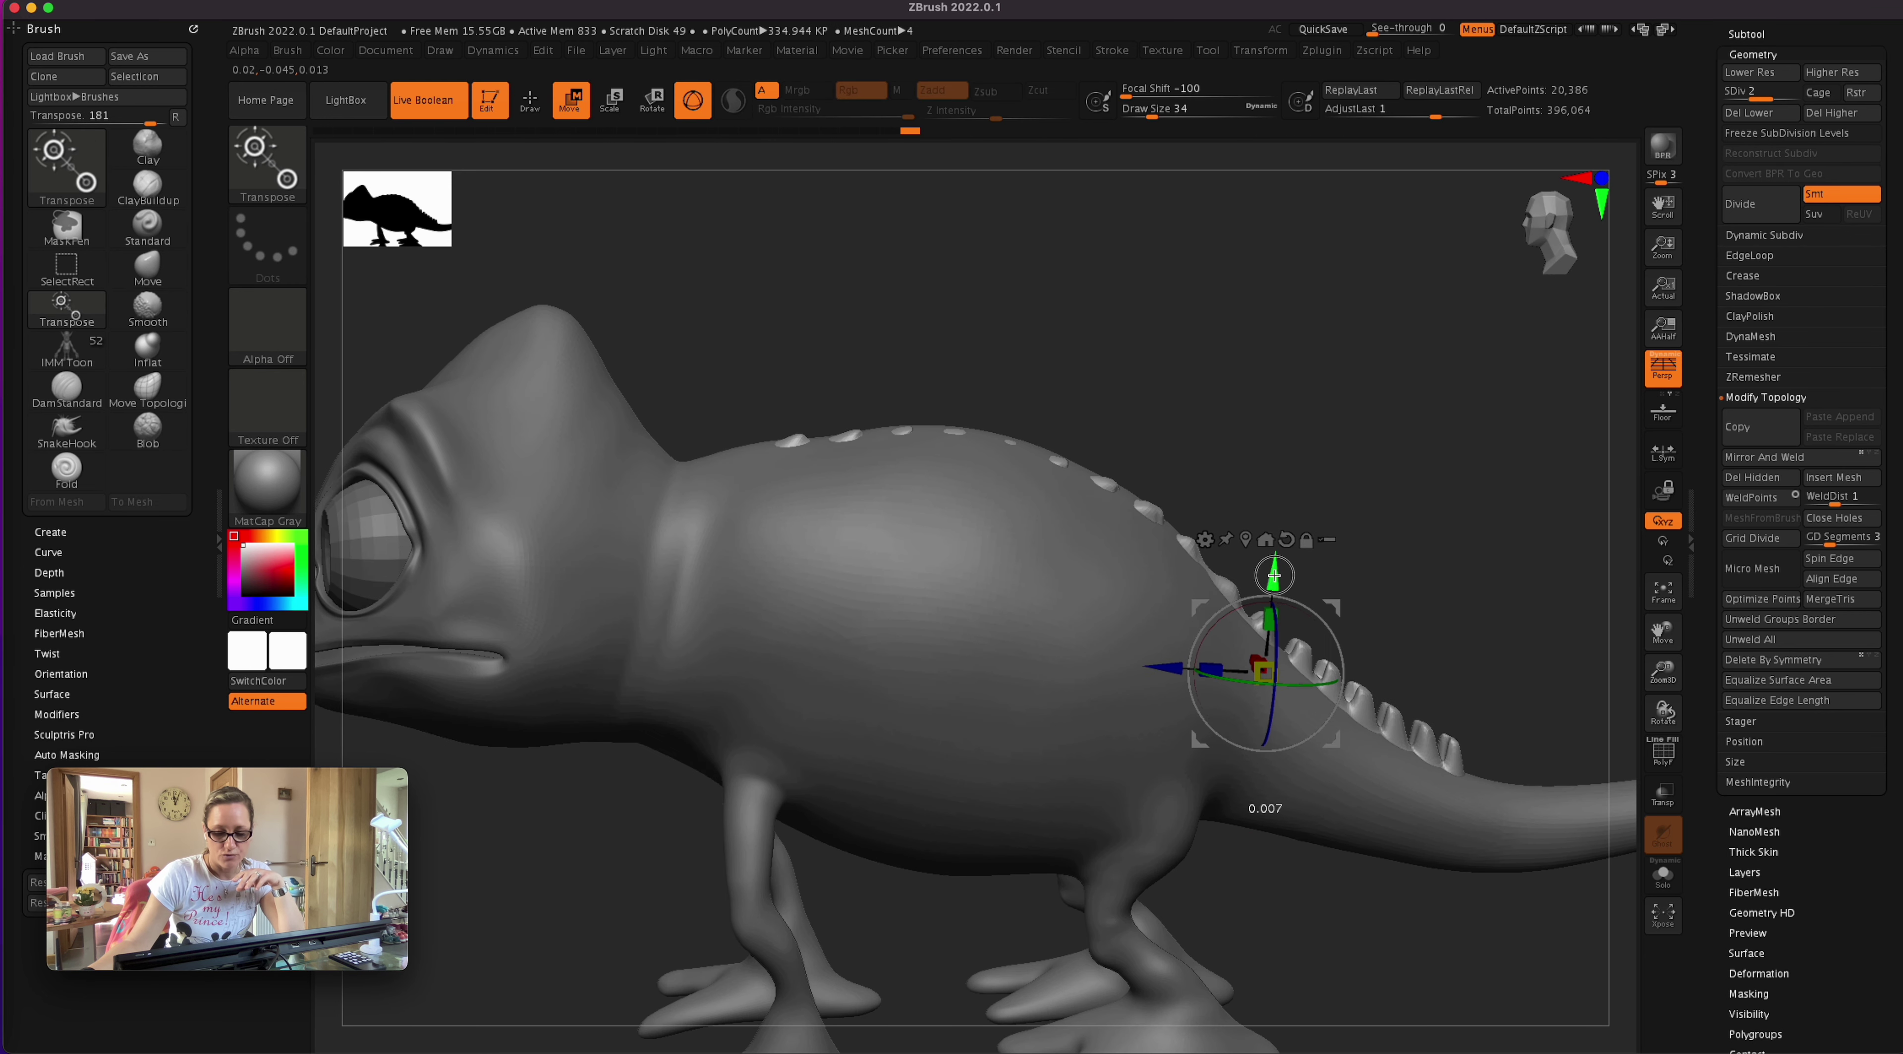
{"action": "left_click_drag", "start_coordinate": [1275, 571], "coordinate": [1260, 555]}
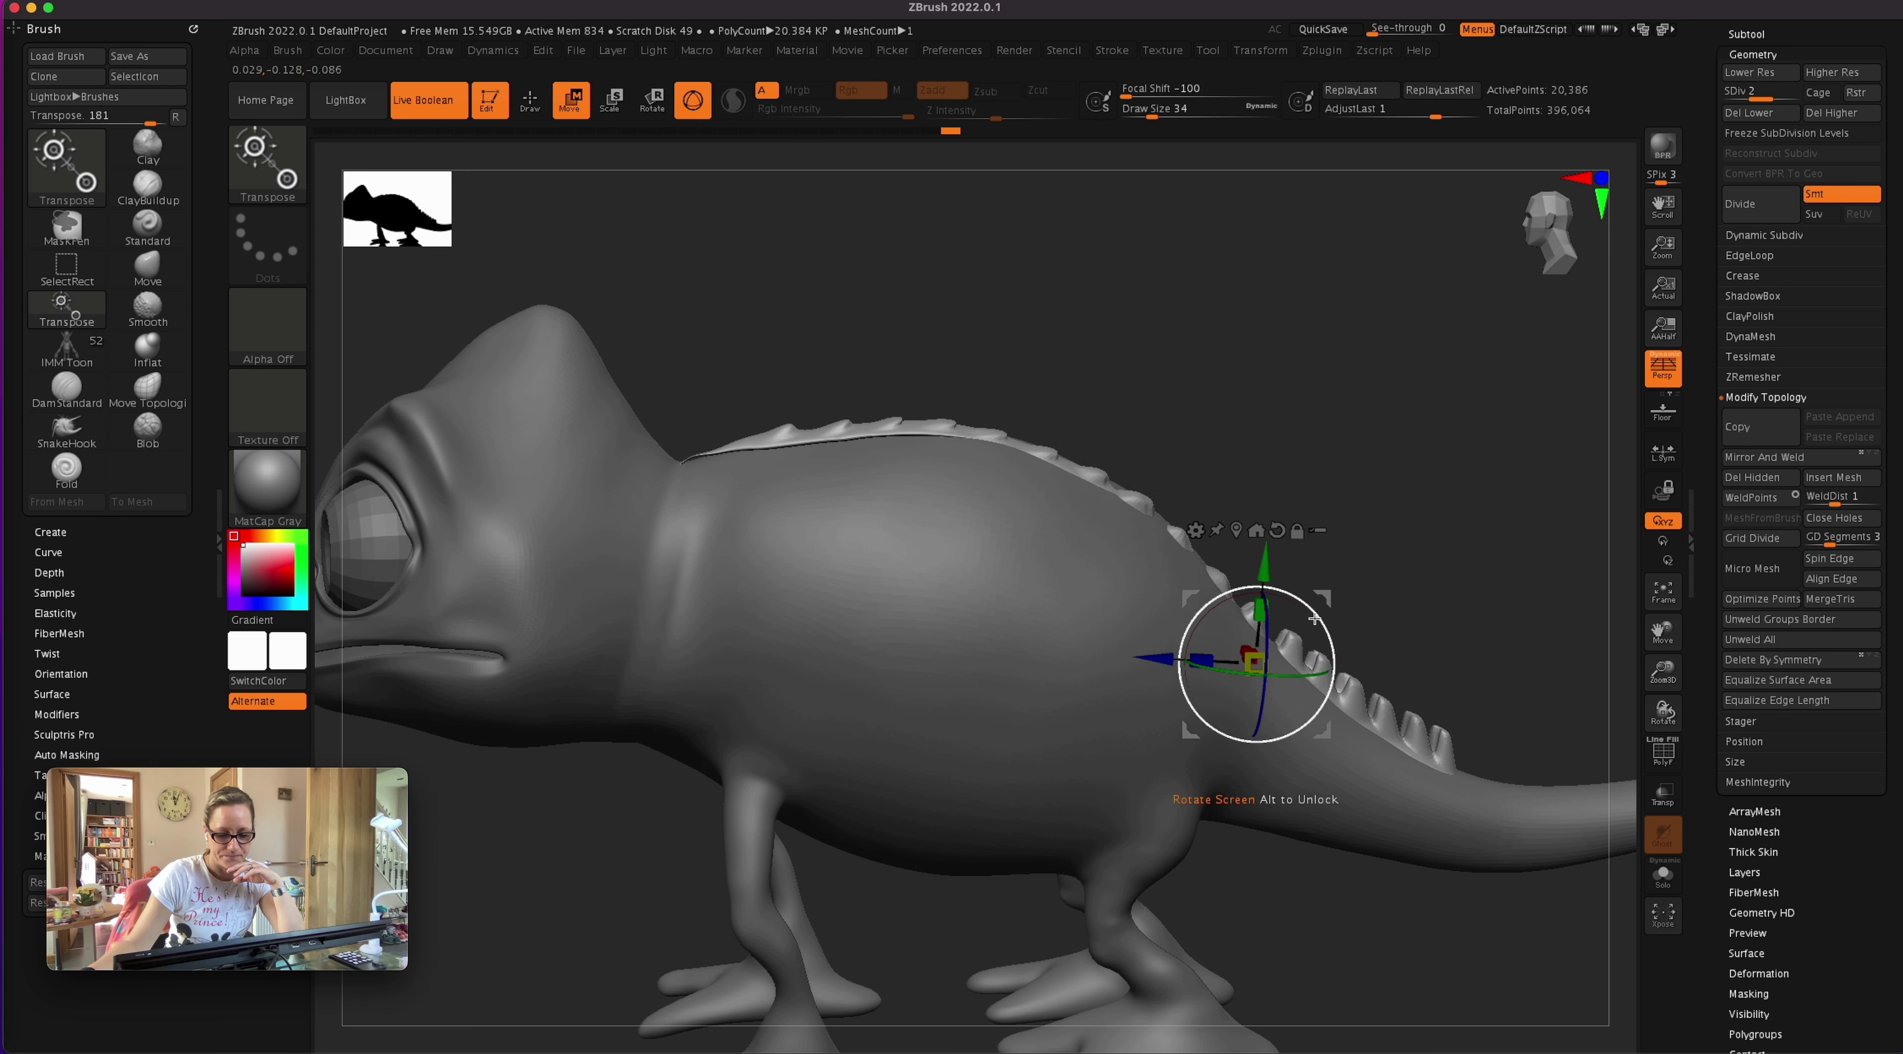
{"action": "left_click_drag", "start_coordinate": [1316, 616], "coordinate": [1265, 565]}
{"action": "key", "text": "q"}
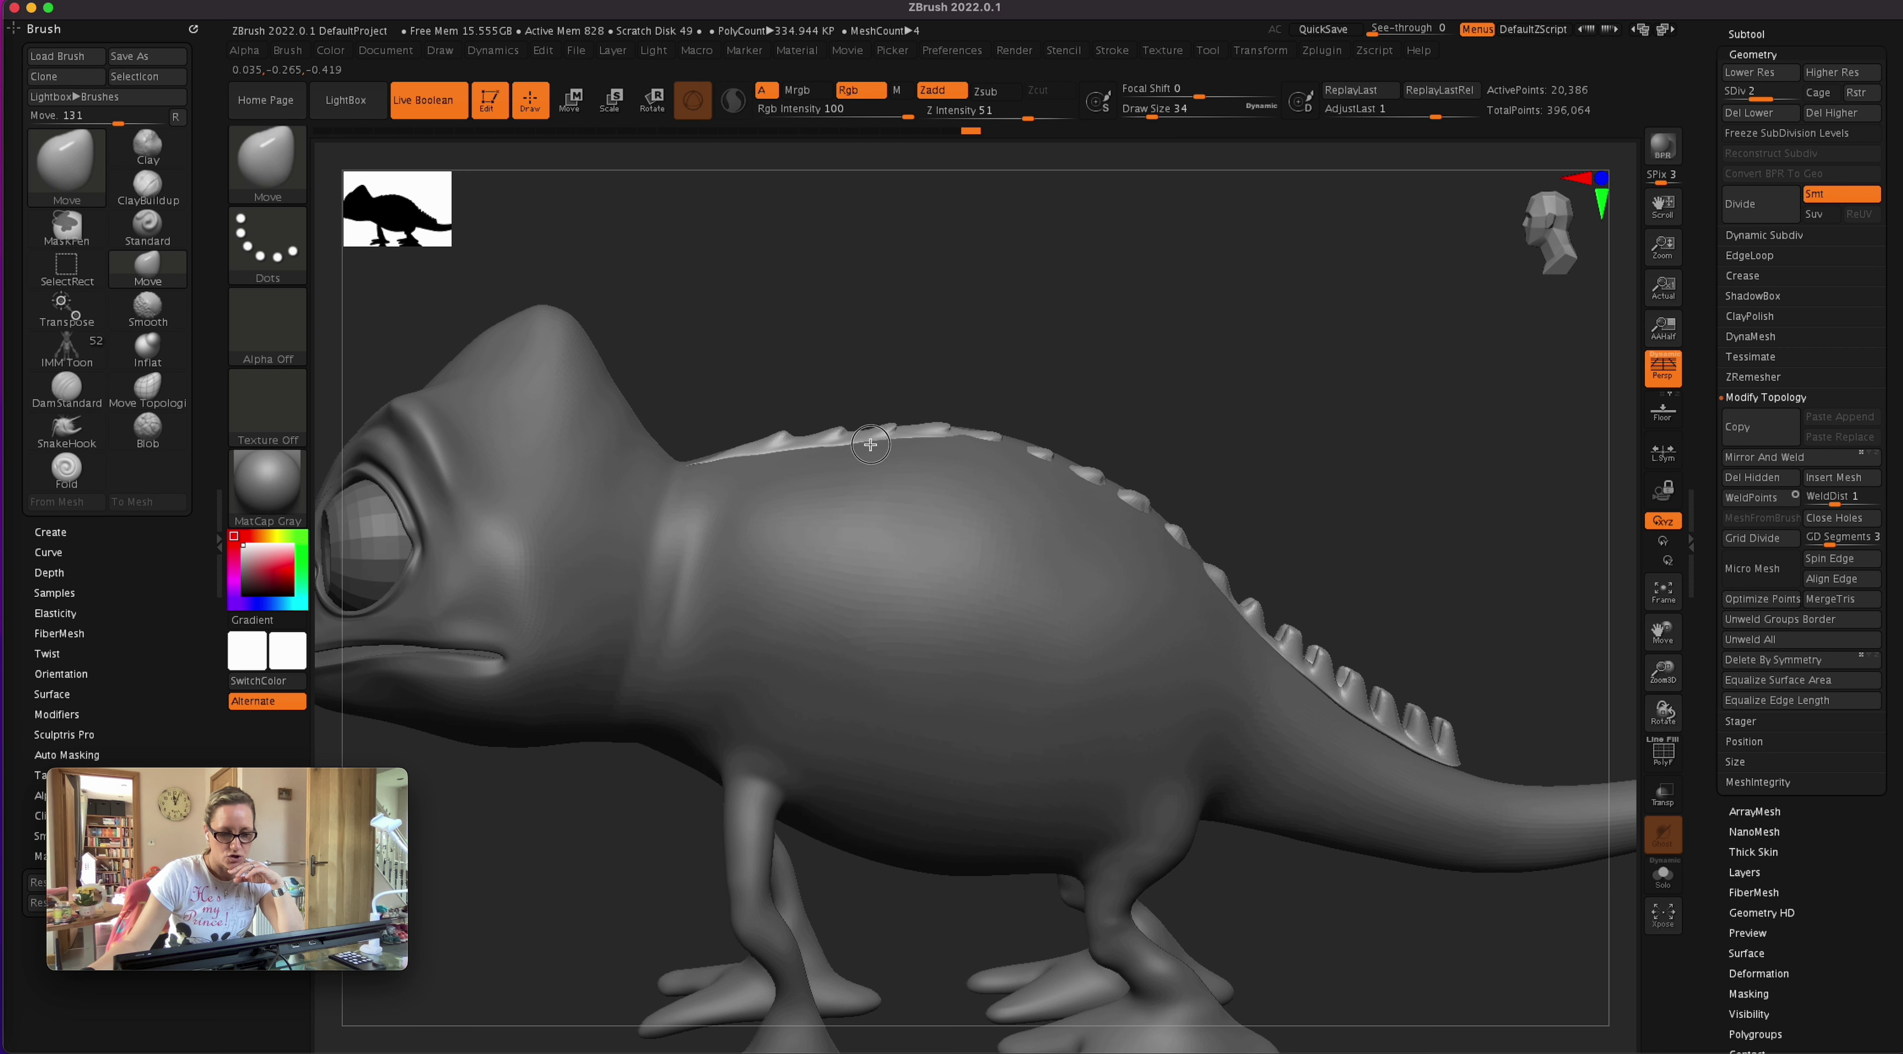
- Push the strip's base into the back with the Move brush at draw size 34 and smooth the mid-back spikes at draw size 10
{"action": "left_click_drag", "start_coordinate": [912, 444], "coordinate": [968, 440]}
{"action": "left_click_drag", "start_coordinate": [798, 451], "coordinate": [714, 455]}
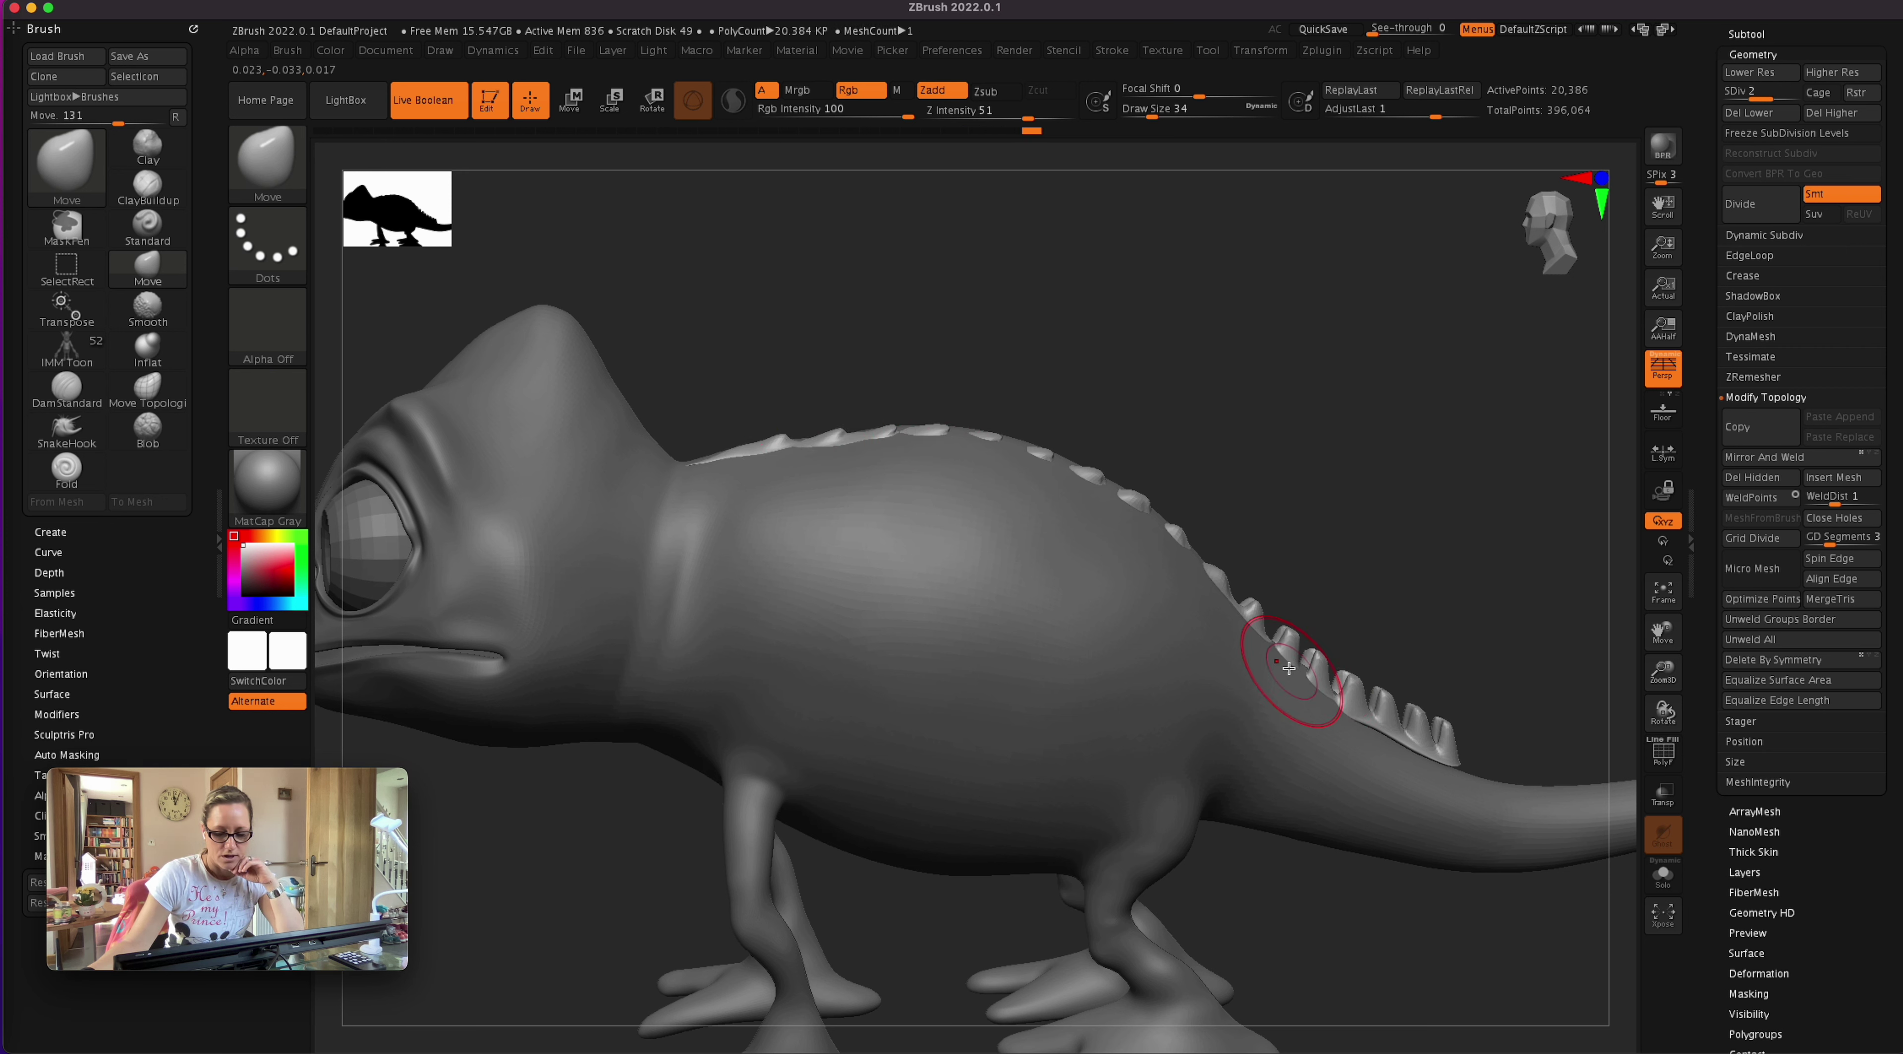
{"action": "left_click_drag", "start_coordinate": [1325, 884], "coordinate": [1248, 933]}
{"action": "left_click_drag", "start_coordinate": [1143, 524], "coordinate": [1132, 538]}
{"action": "mouse_move", "coordinate": [1274, 879]}
{"action": "left_mouse_down"}
{"action": "mouse_move", "coordinate": [1325, 764]}
{"action": "mouse_move", "coordinate": [1315, 732]}
{"action": "left_mouse_up"}
{"action": "key", "text": "shift"}
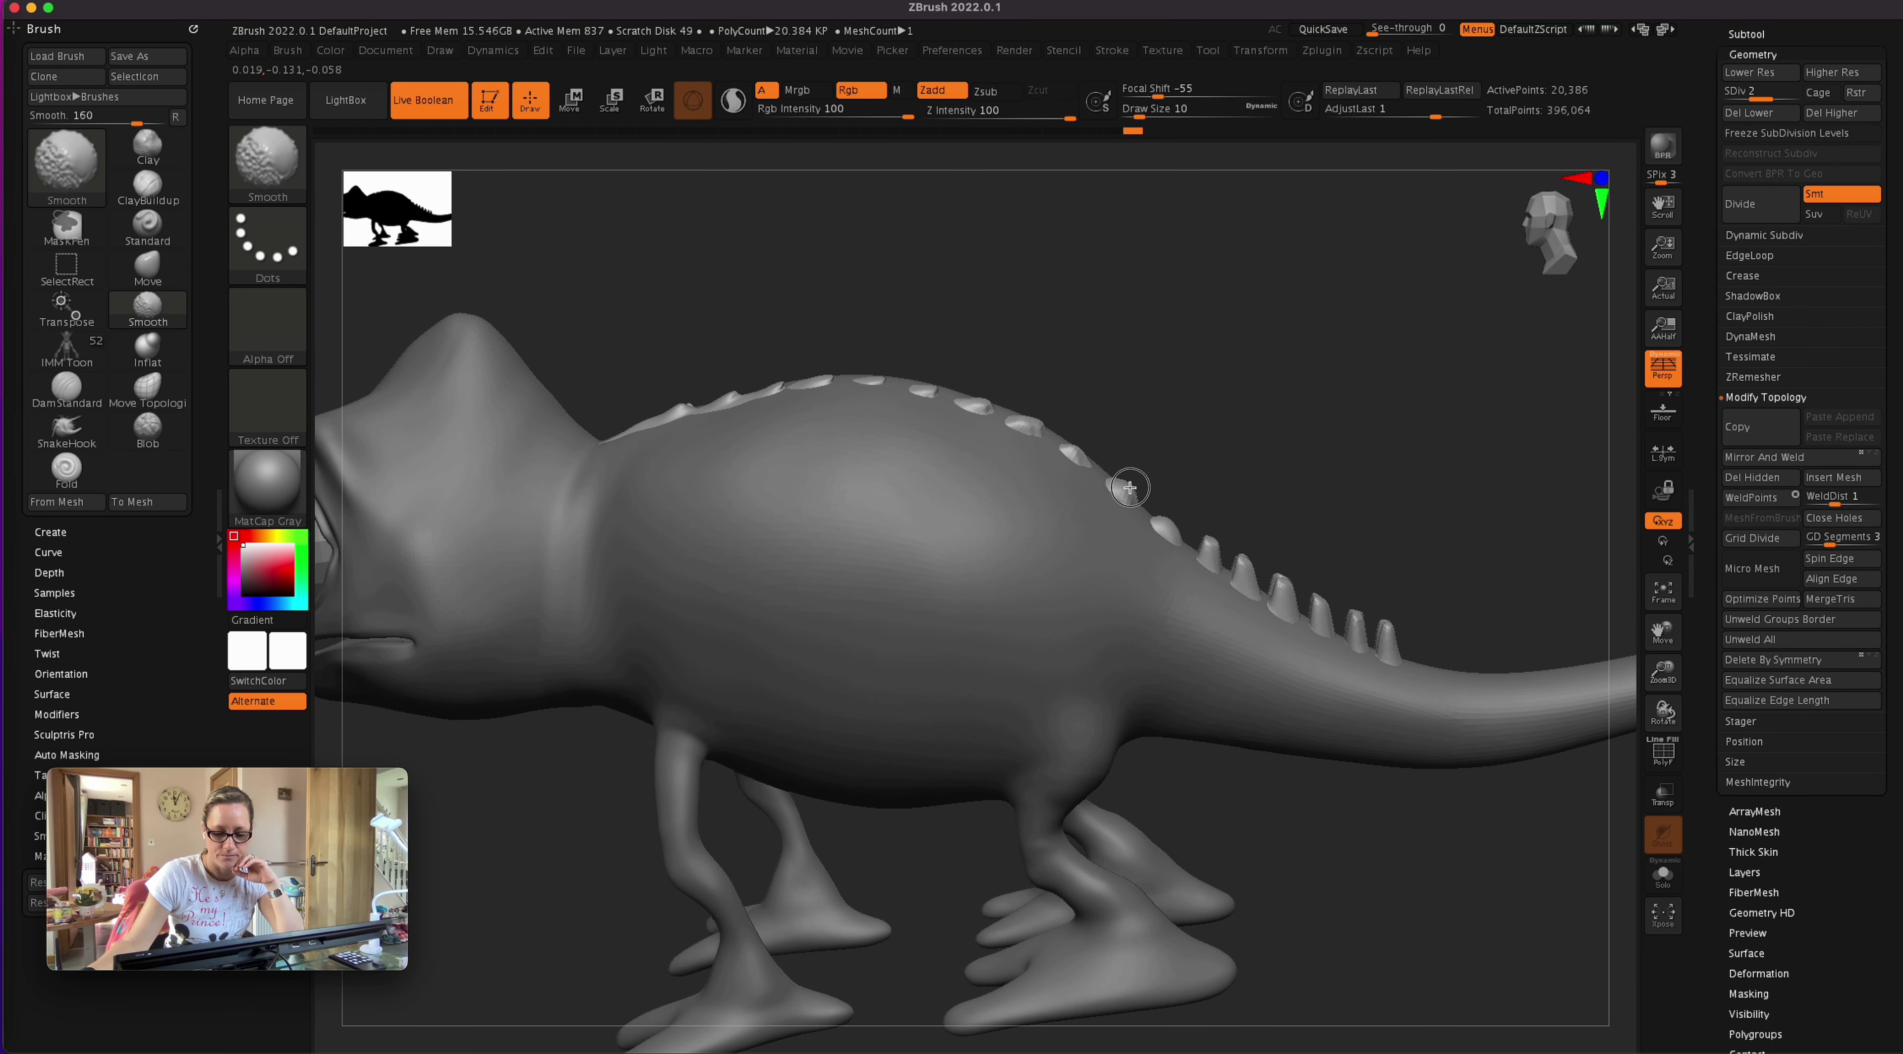
{"action": "left_click_drag", "start_coordinate": [1130, 488], "coordinate": [1126, 480], "text": "shift"}
- Examine the spikes in the side-view chameleon picture from the Pascal_reference_pictures folder
{"action": "right_click", "coordinate": [2, 26]}
{"action": "left_click", "coordinate": [122, 36]}
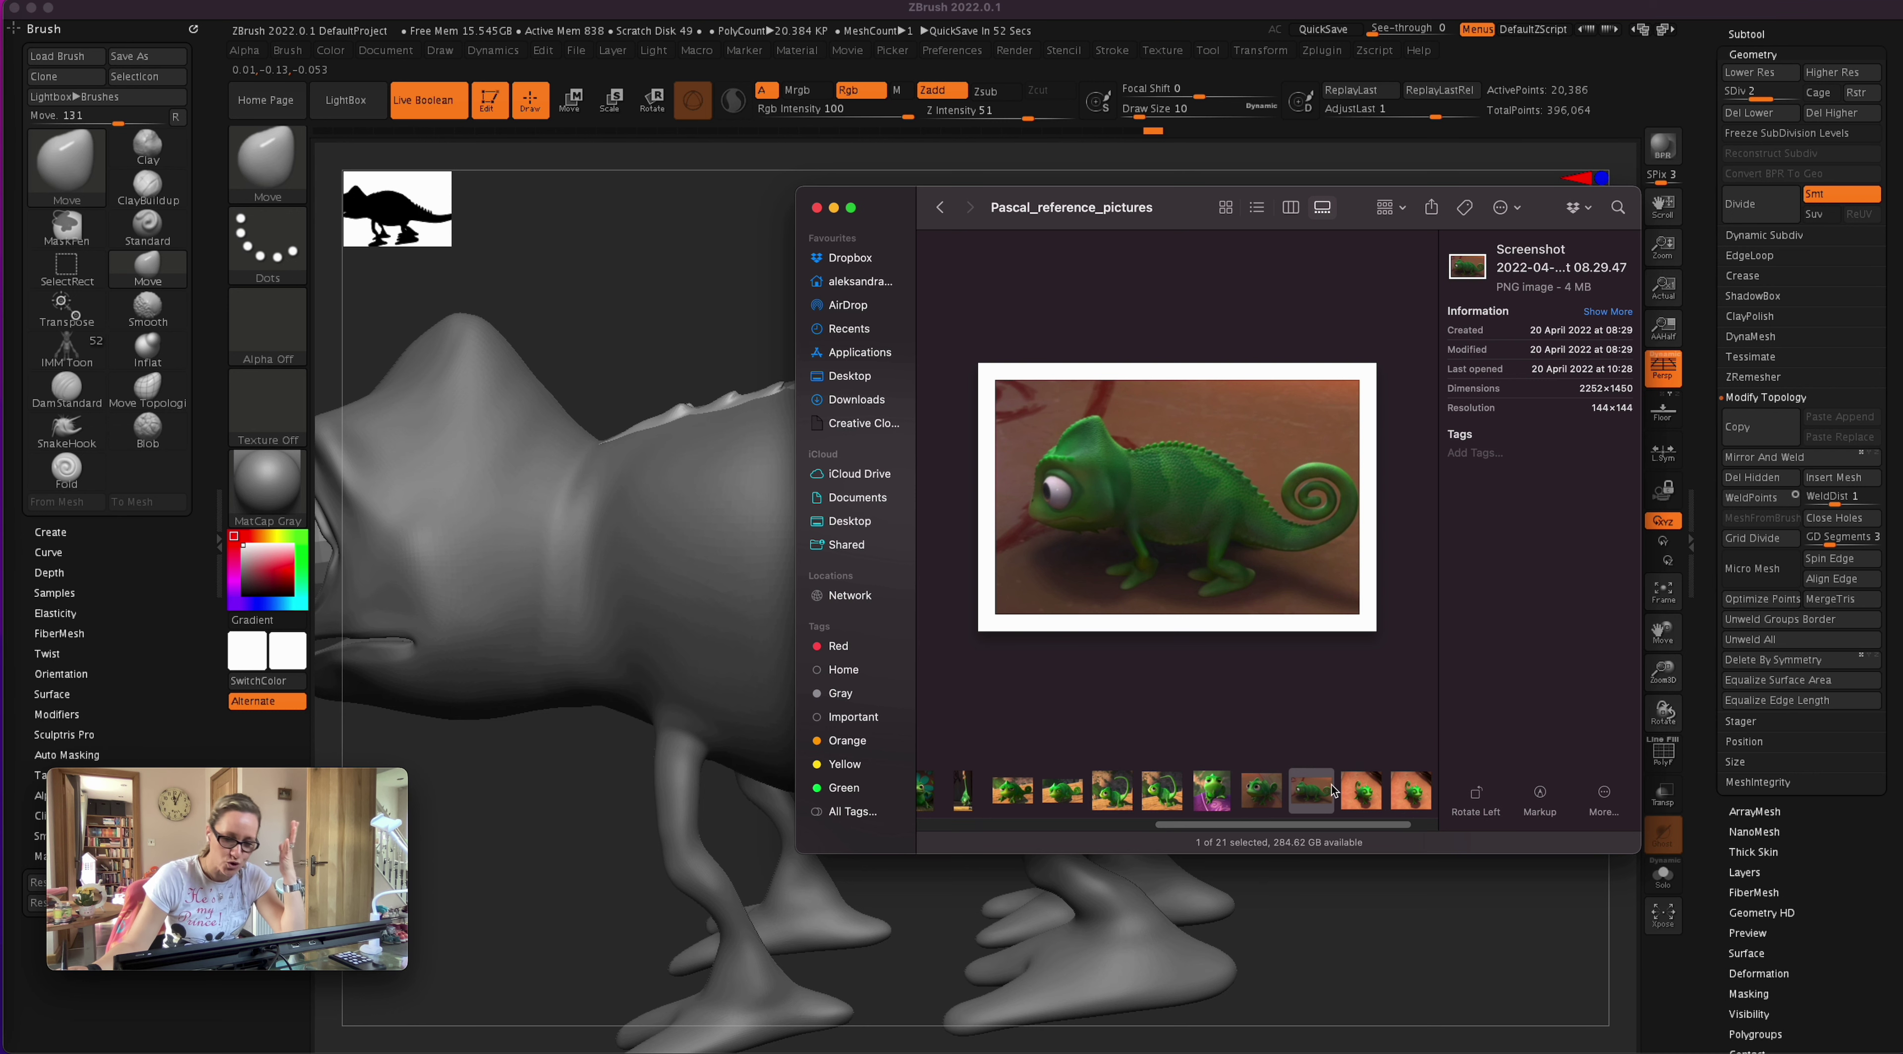
{"action": "double_click", "coordinate": [1315, 795]}
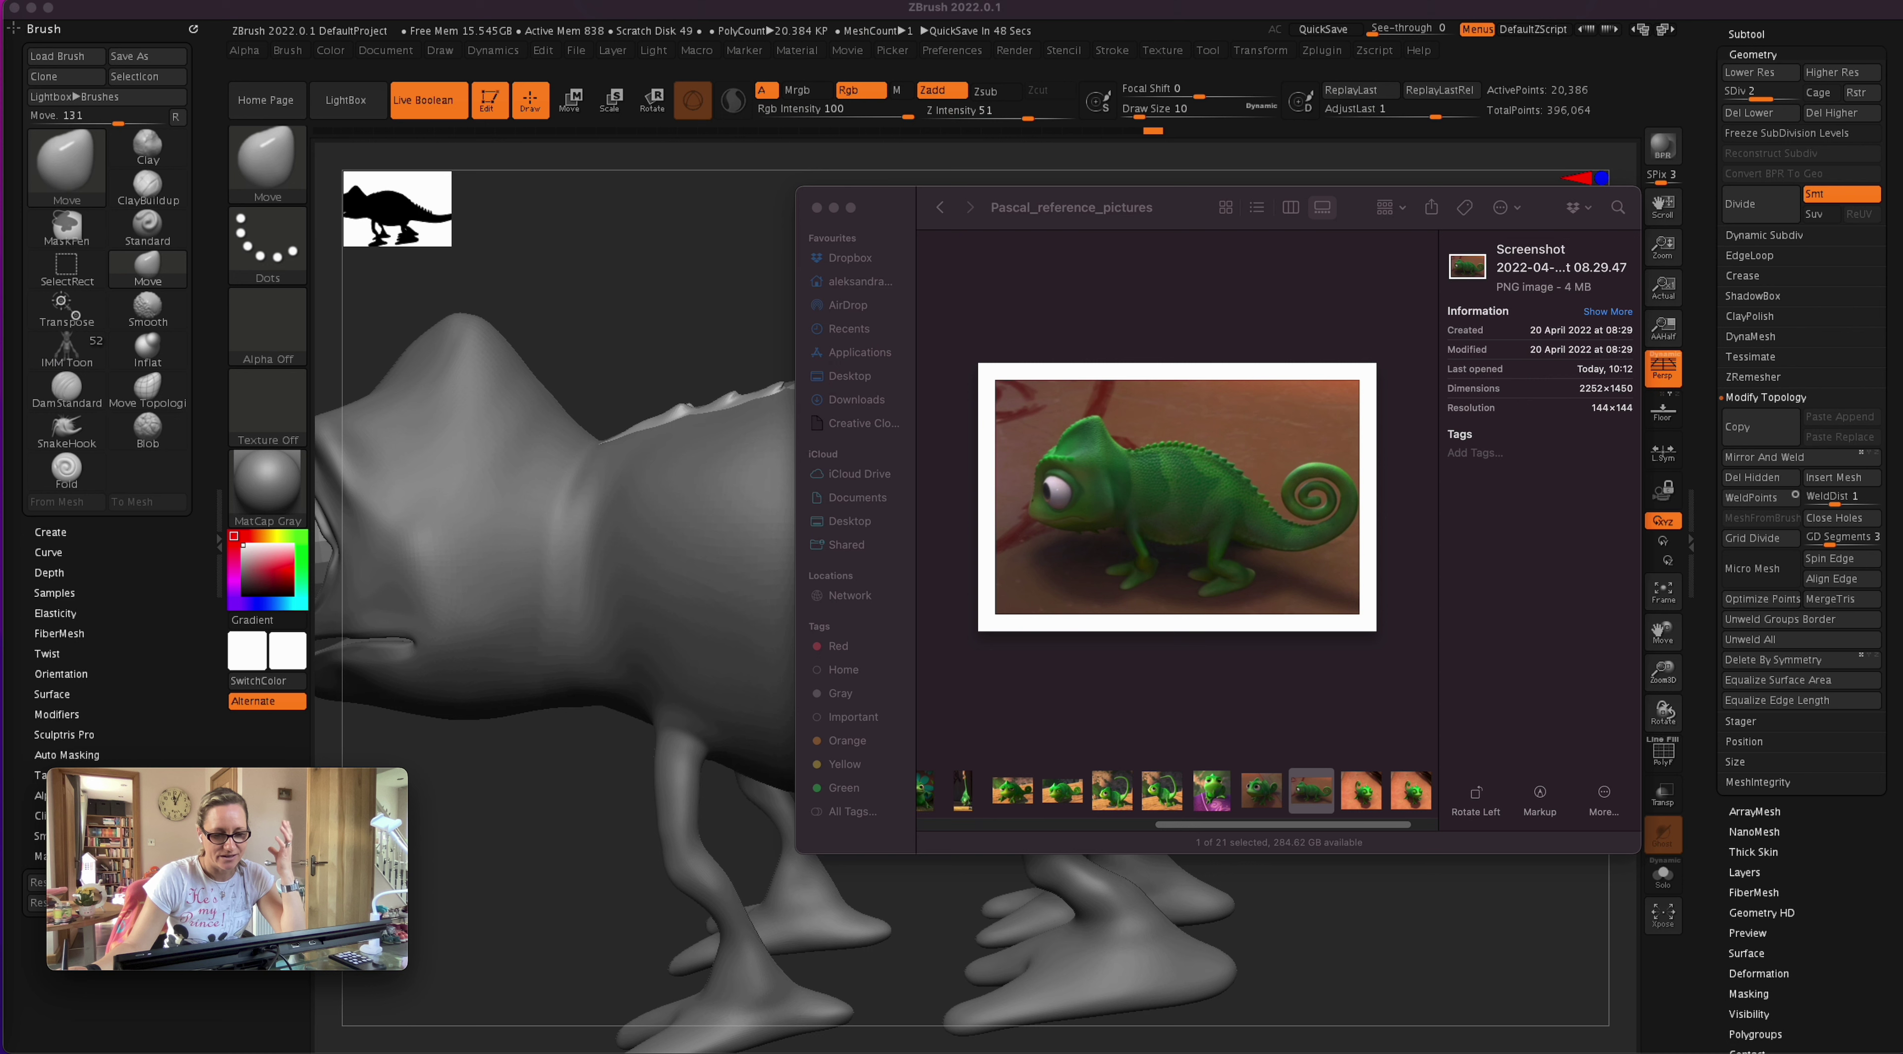
{"action": "left_click", "coordinate": [836, 209]}
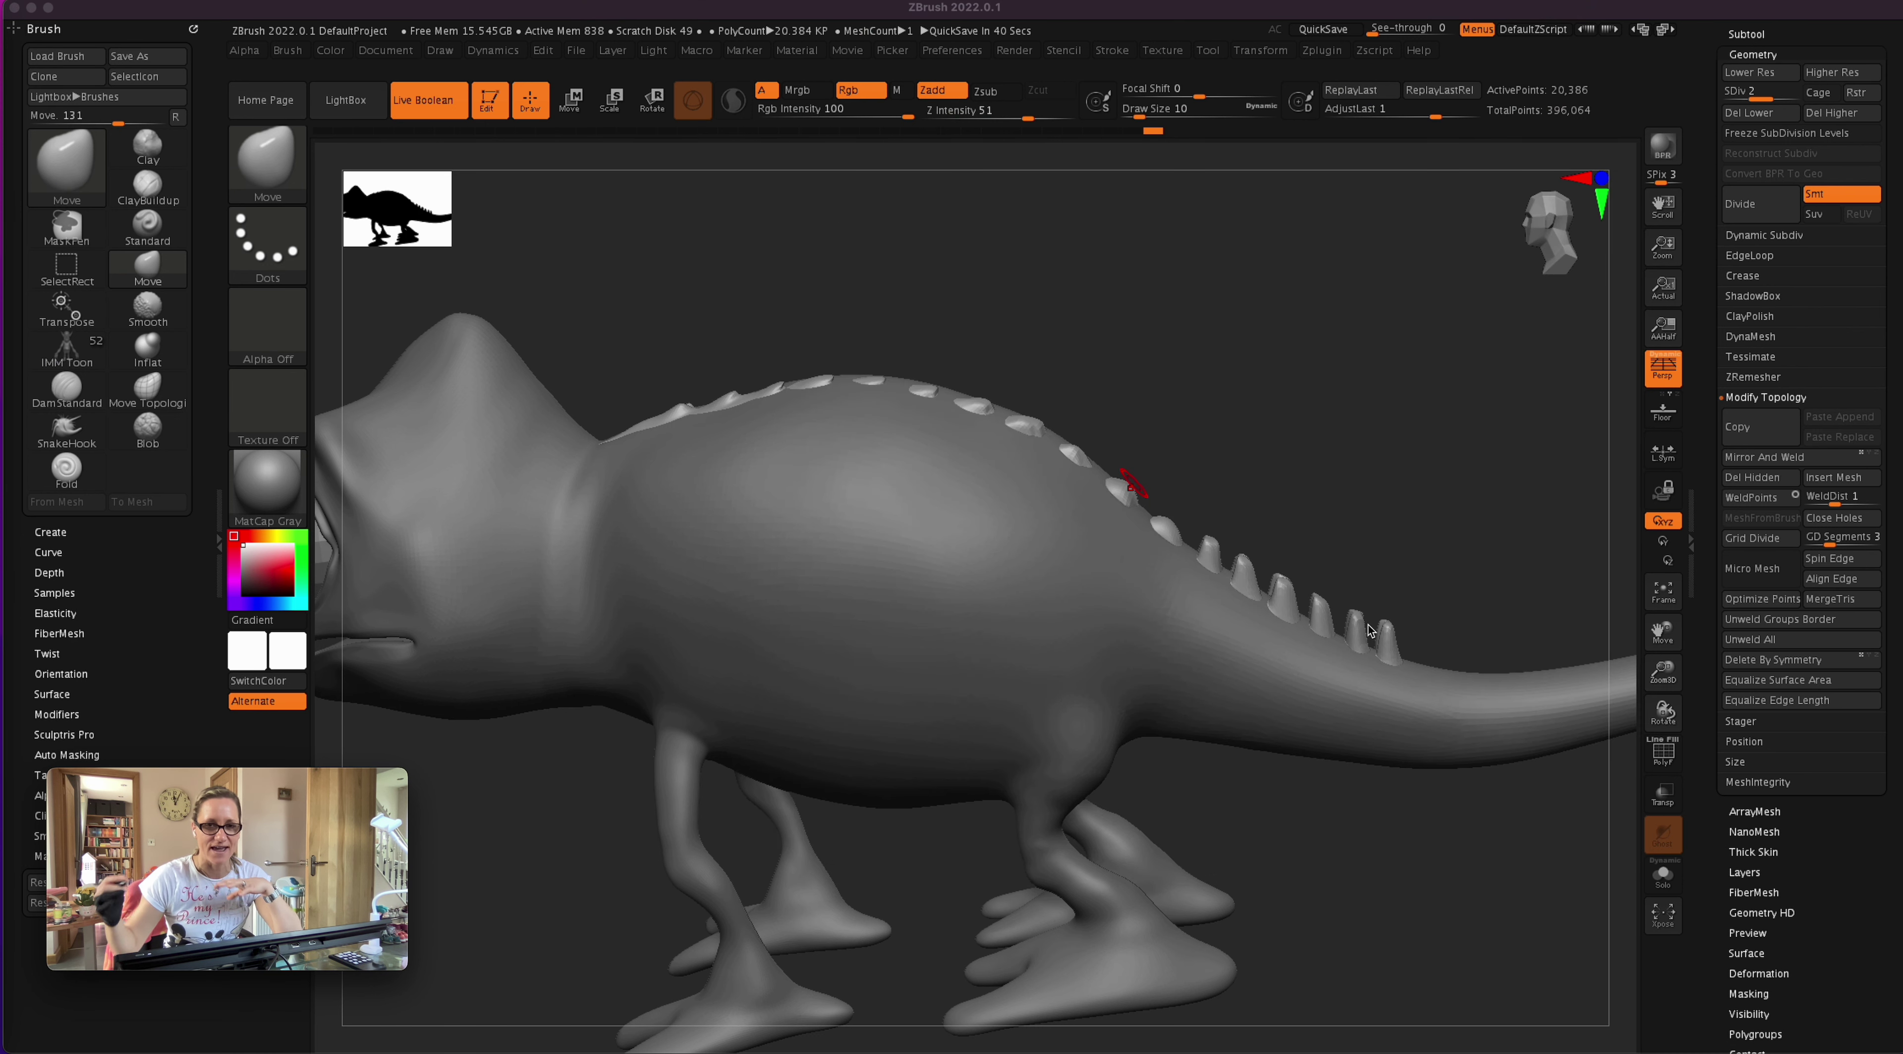
- Mask the tall spikes at the tail end of the strip and invert the mask
{"action": "key", "text": "e"}
{"action": "mouse_move", "coordinate": [1253, 544]}
{"action": "left_mouse_down"}
{"action": "mouse_move", "coordinate": [1285, 614]}
{"action": "mouse_move", "coordinate": [1362, 647]}
{"action": "left_mouse_up"}
{"action": "key", "text": "q"}
{"action": "mouse_move", "coordinate": [1363, 850]}
{"action": "left_mouse_down"}
{"action": "mouse_move", "coordinate": [1302, 981]}
{"action": "mouse_move", "coordinate": [1305, 947]}
{"action": "mouse_move", "coordinate": [1363, 900]}
{"action": "left_mouse_up"}
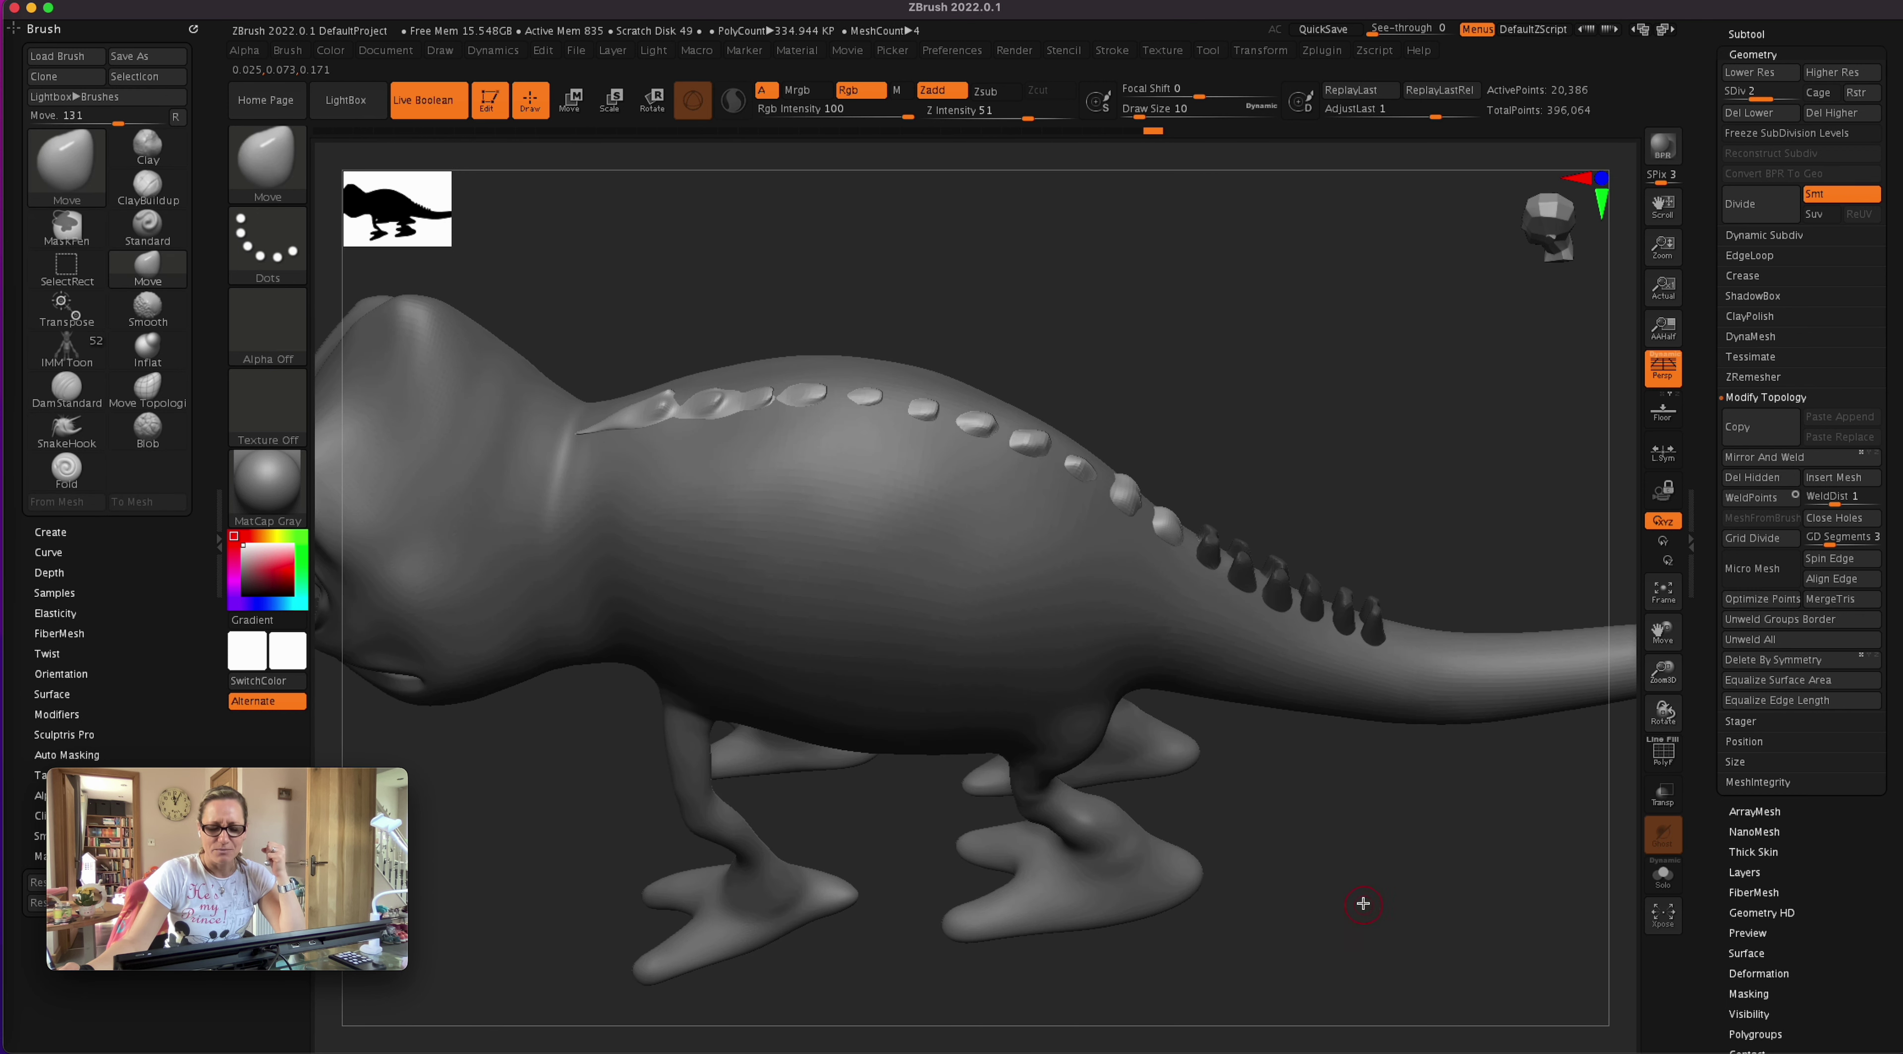
{"action": "left_click", "coordinate": [1755, 995]}
{"action": "left_click", "coordinate": [1835, 274]}
- Scale and lower the unmasked tail-end spikes to make them shorter and closer to the back
{"action": "key", "text": "e"}
{"action": "left_click_drag", "start_coordinate": [1239, 524], "coordinate": [1247, 533]}
{"action": "left_click_drag", "start_coordinate": [1376, 871], "coordinate": [1378, 773]}
{"action": "left_click_drag", "start_coordinate": [1246, 592], "coordinate": [1211, 684]}
{"action": "mouse_move", "coordinate": [1280, 844]}
{"action": "left_mouse_down"}
{"action": "mouse_move", "coordinate": [1287, 892]}
{"action": "mouse_move", "coordinate": [1303, 835]}
{"action": "left_mouse_up"}
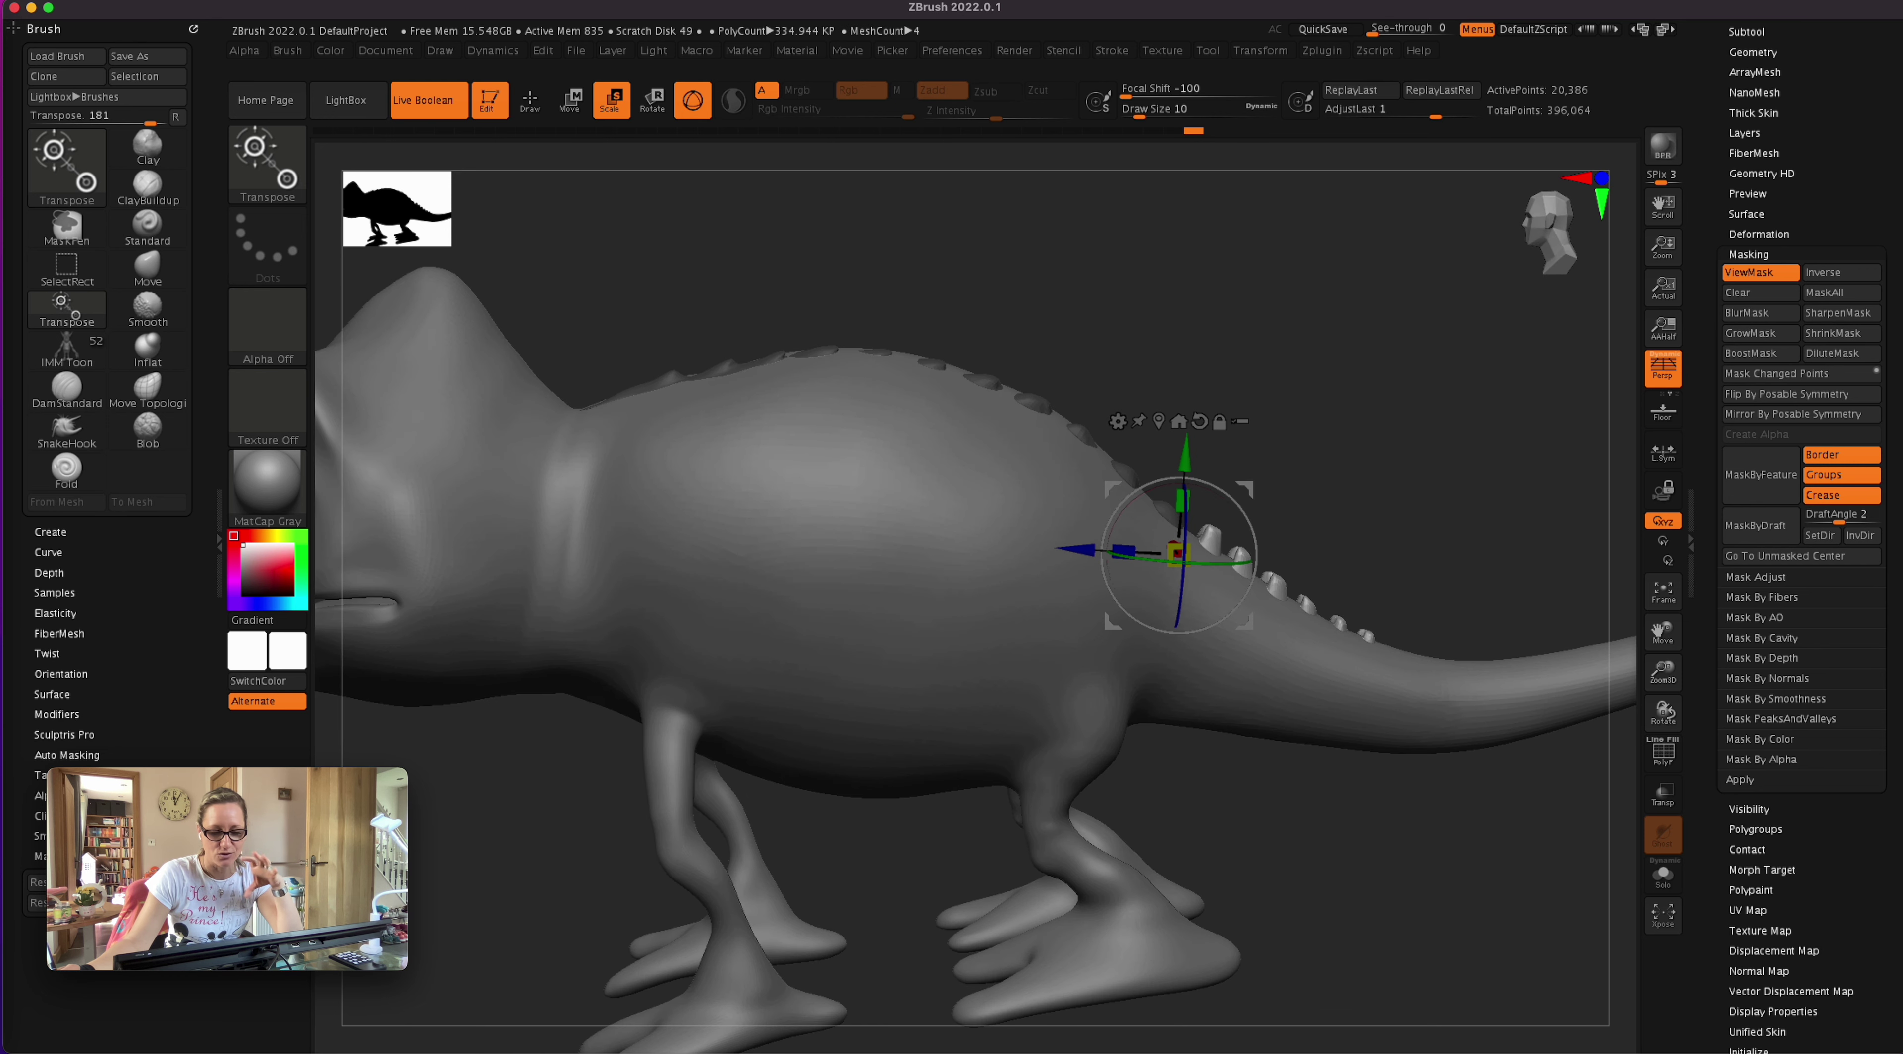
- Save the project as Pascal_Retopo_development.ZPR in the Zbrush_projects folder of Rapunzel_Project
{"action": "key", "text": "super+s"}
{"action": "left_click", "coordinate": [1001, 274]}
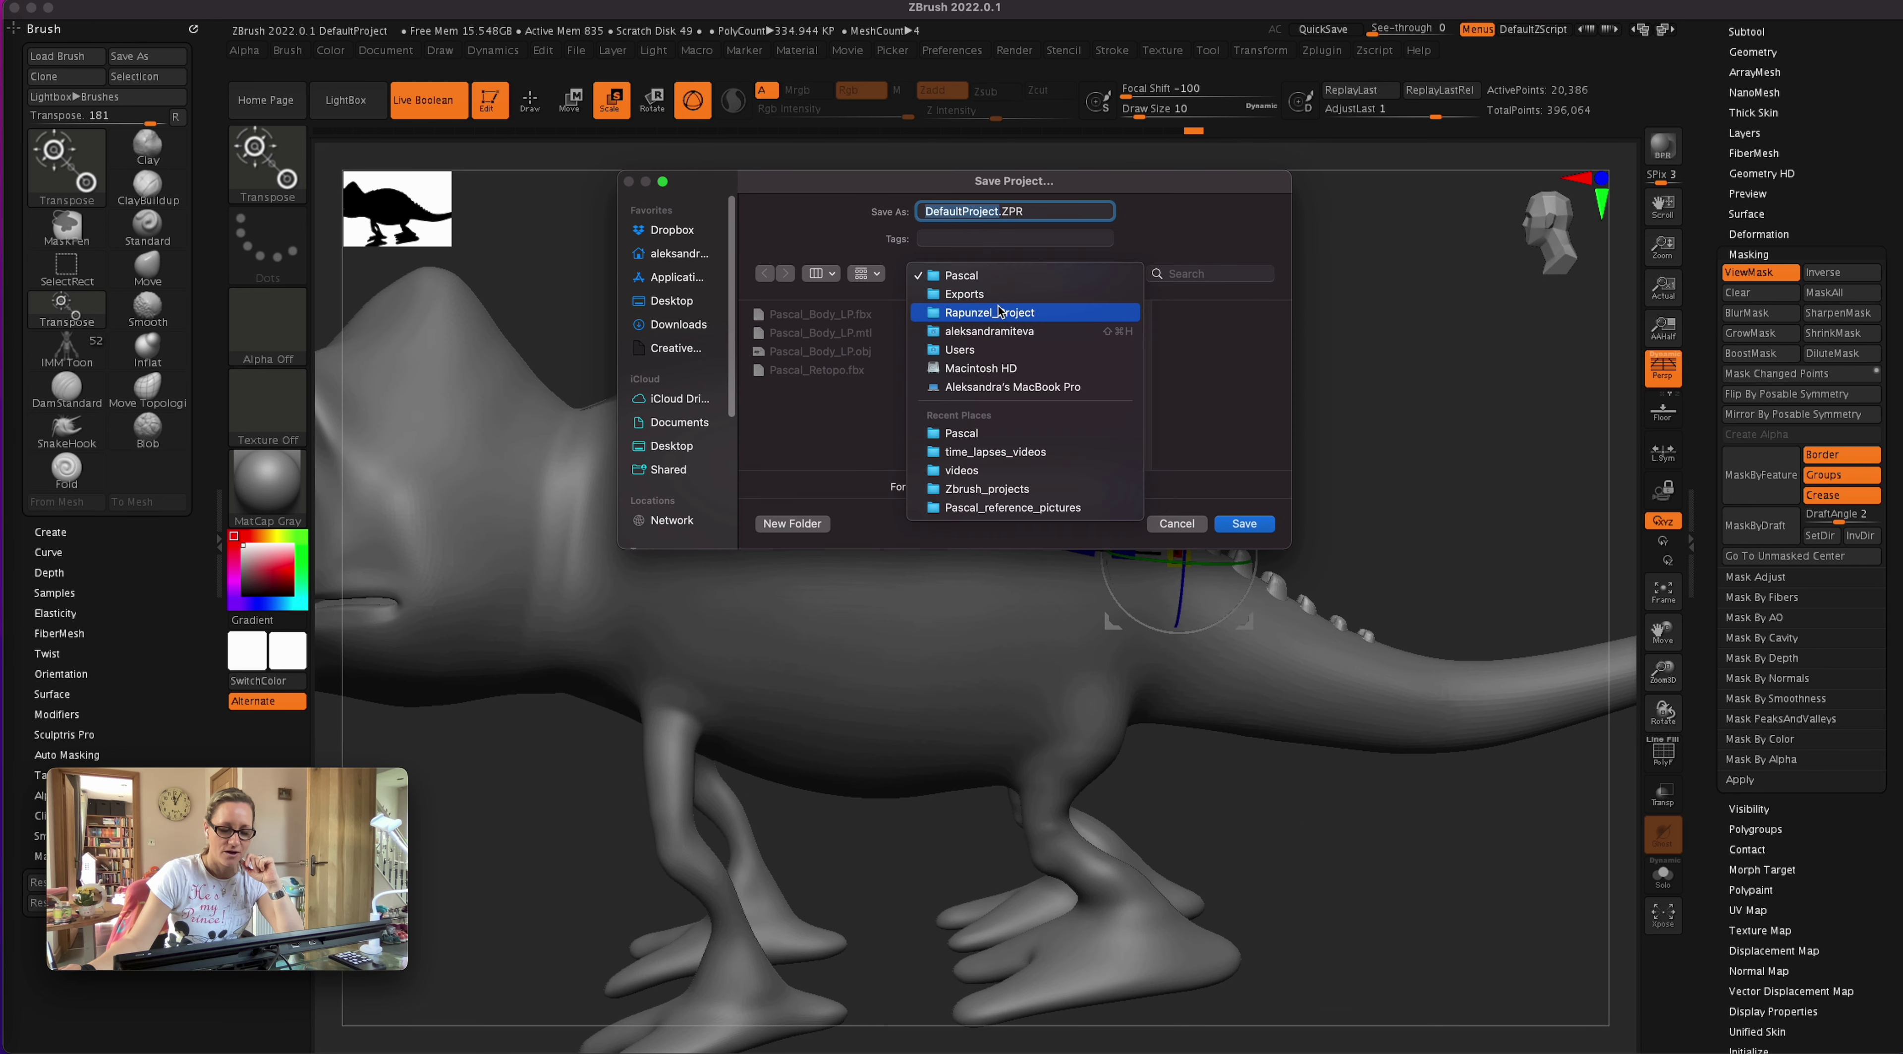
{"action": "left_click", "coordinate": [1003, 313]}
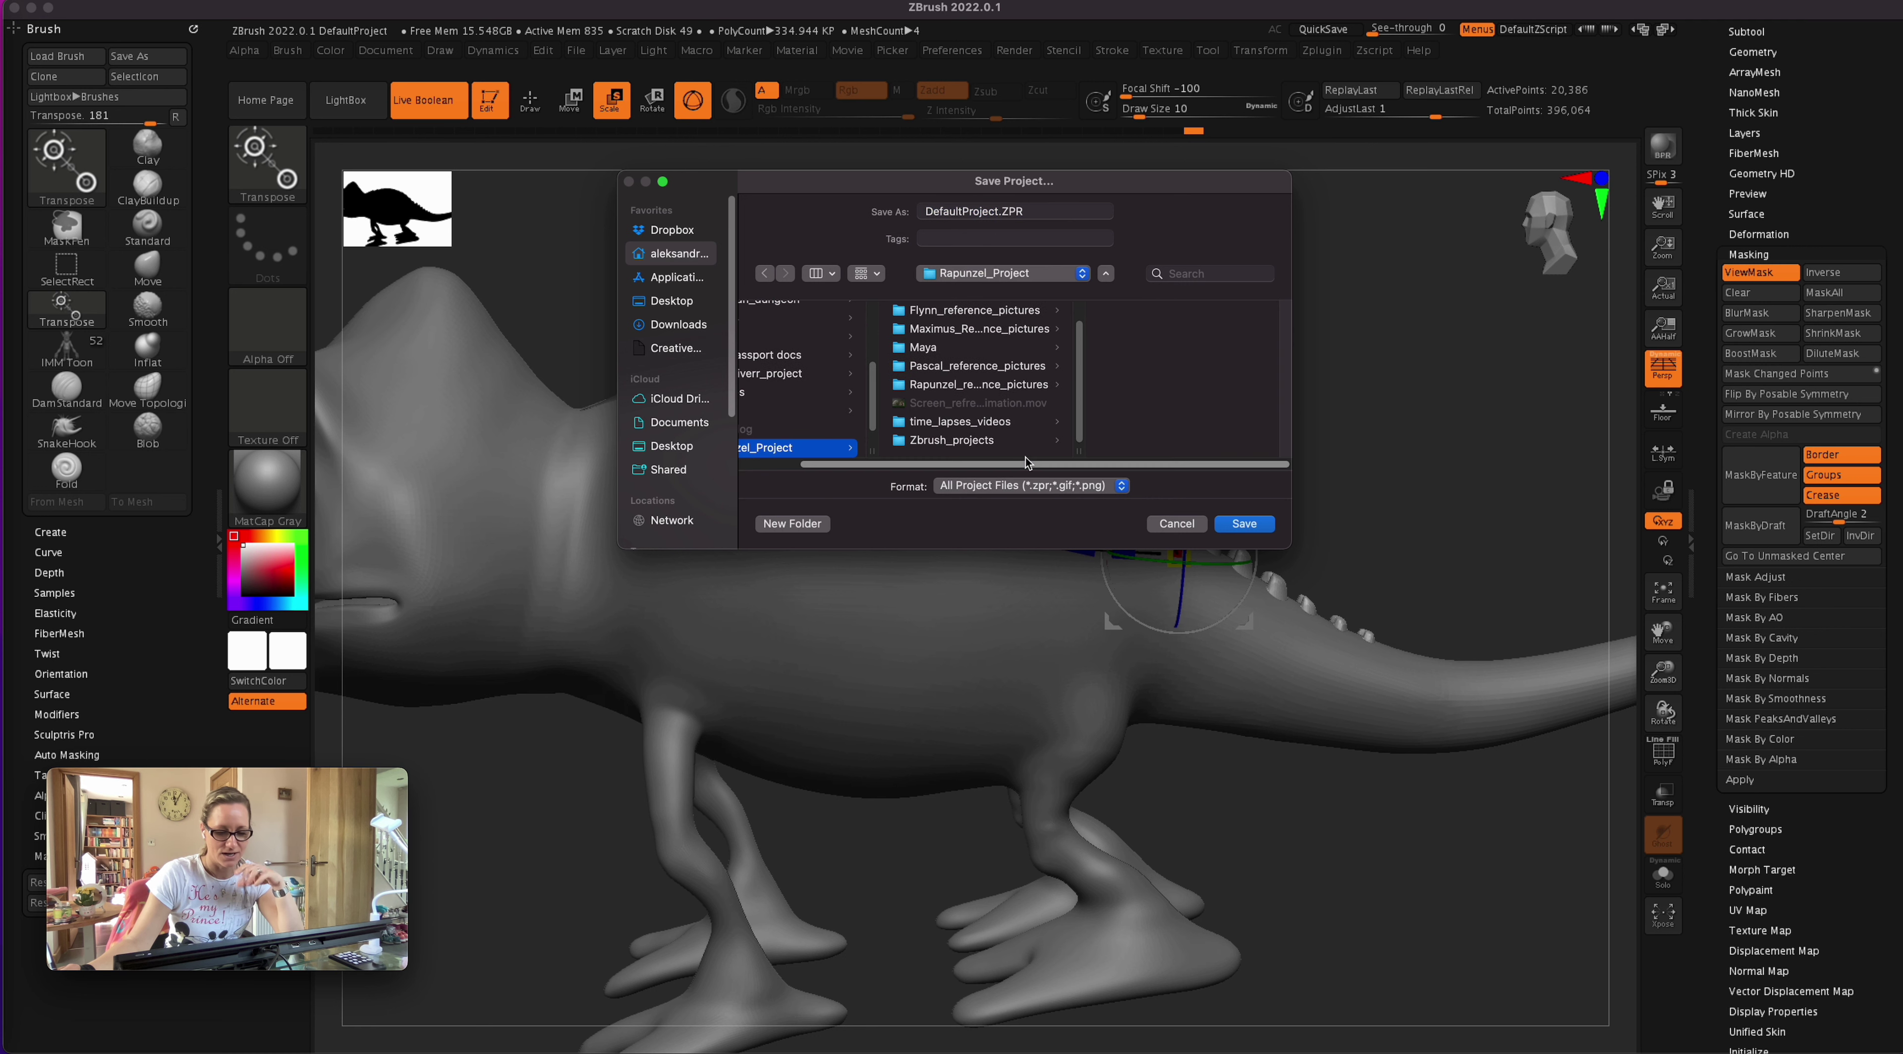
{"action": "left_click", "coordinate": [968, 440]}
{"action": "left_click_drag", "start_coordinate": [998, 211], "coordinate": [921, 211]}
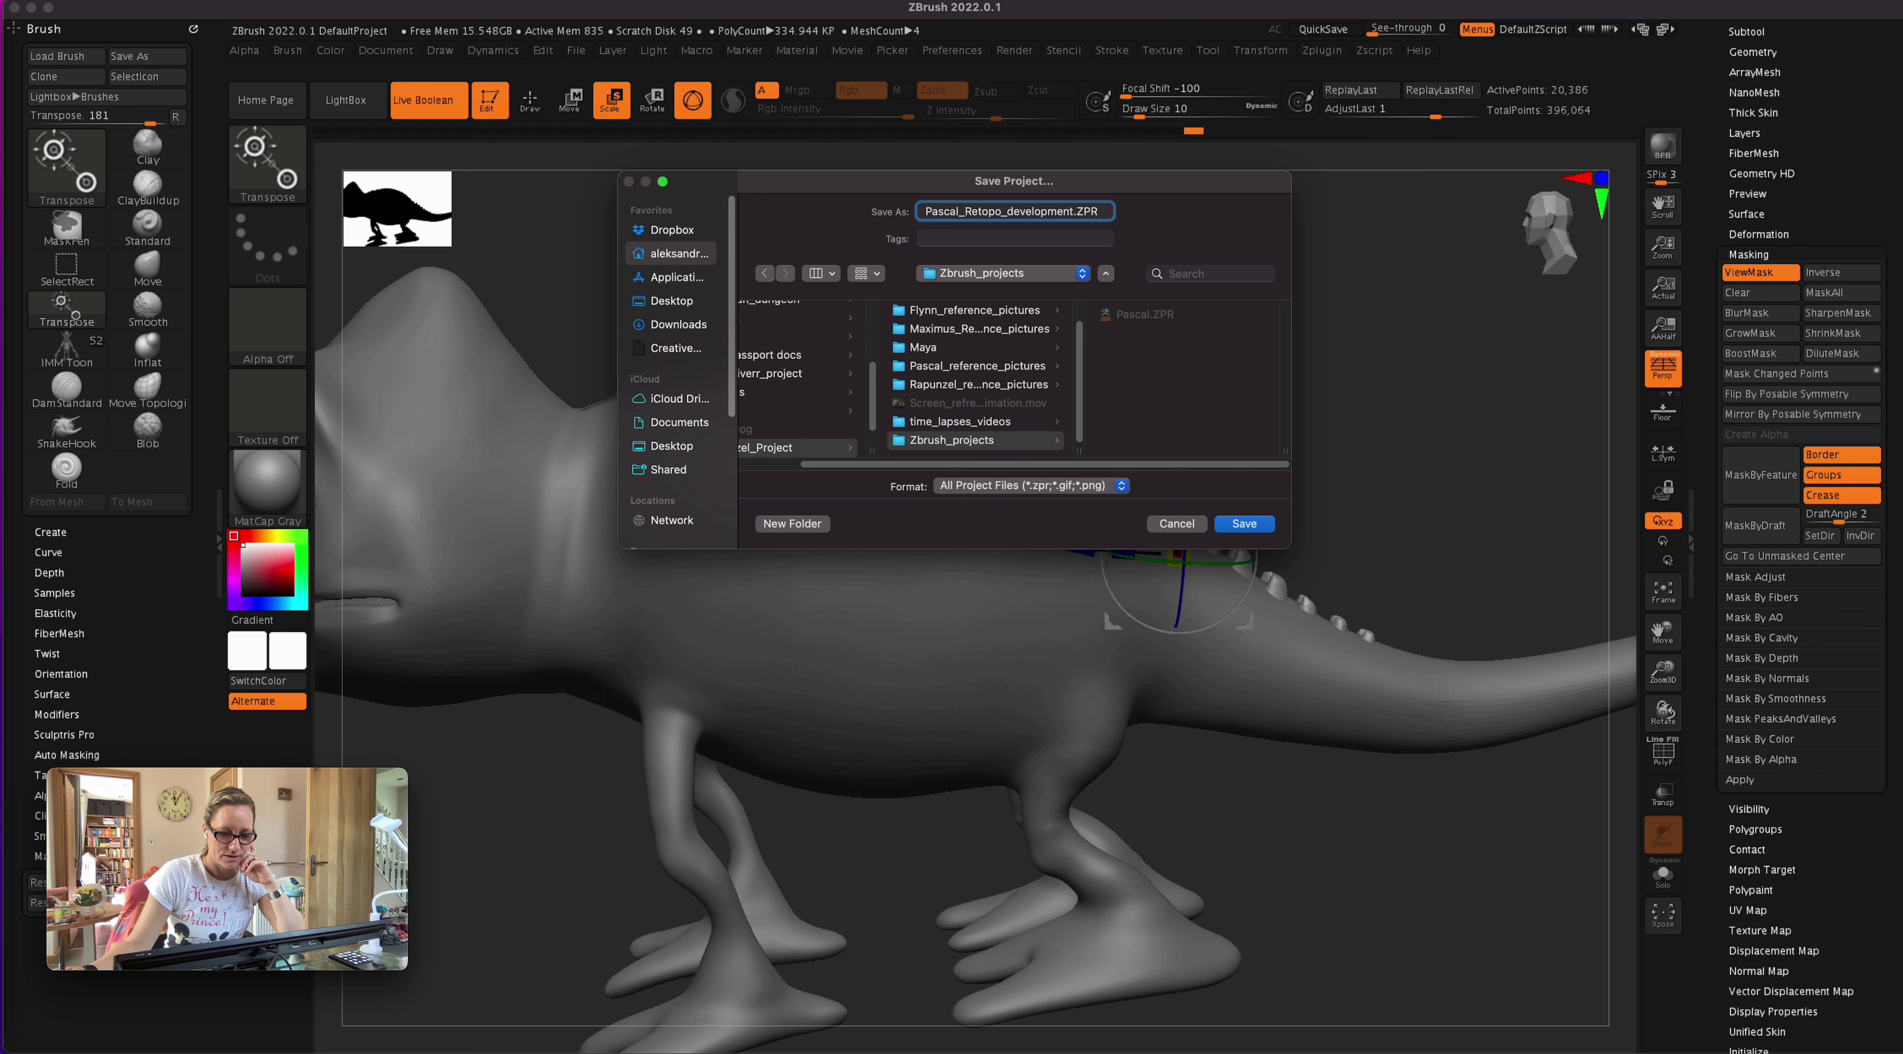
{"action": "key", "text": "Return"}
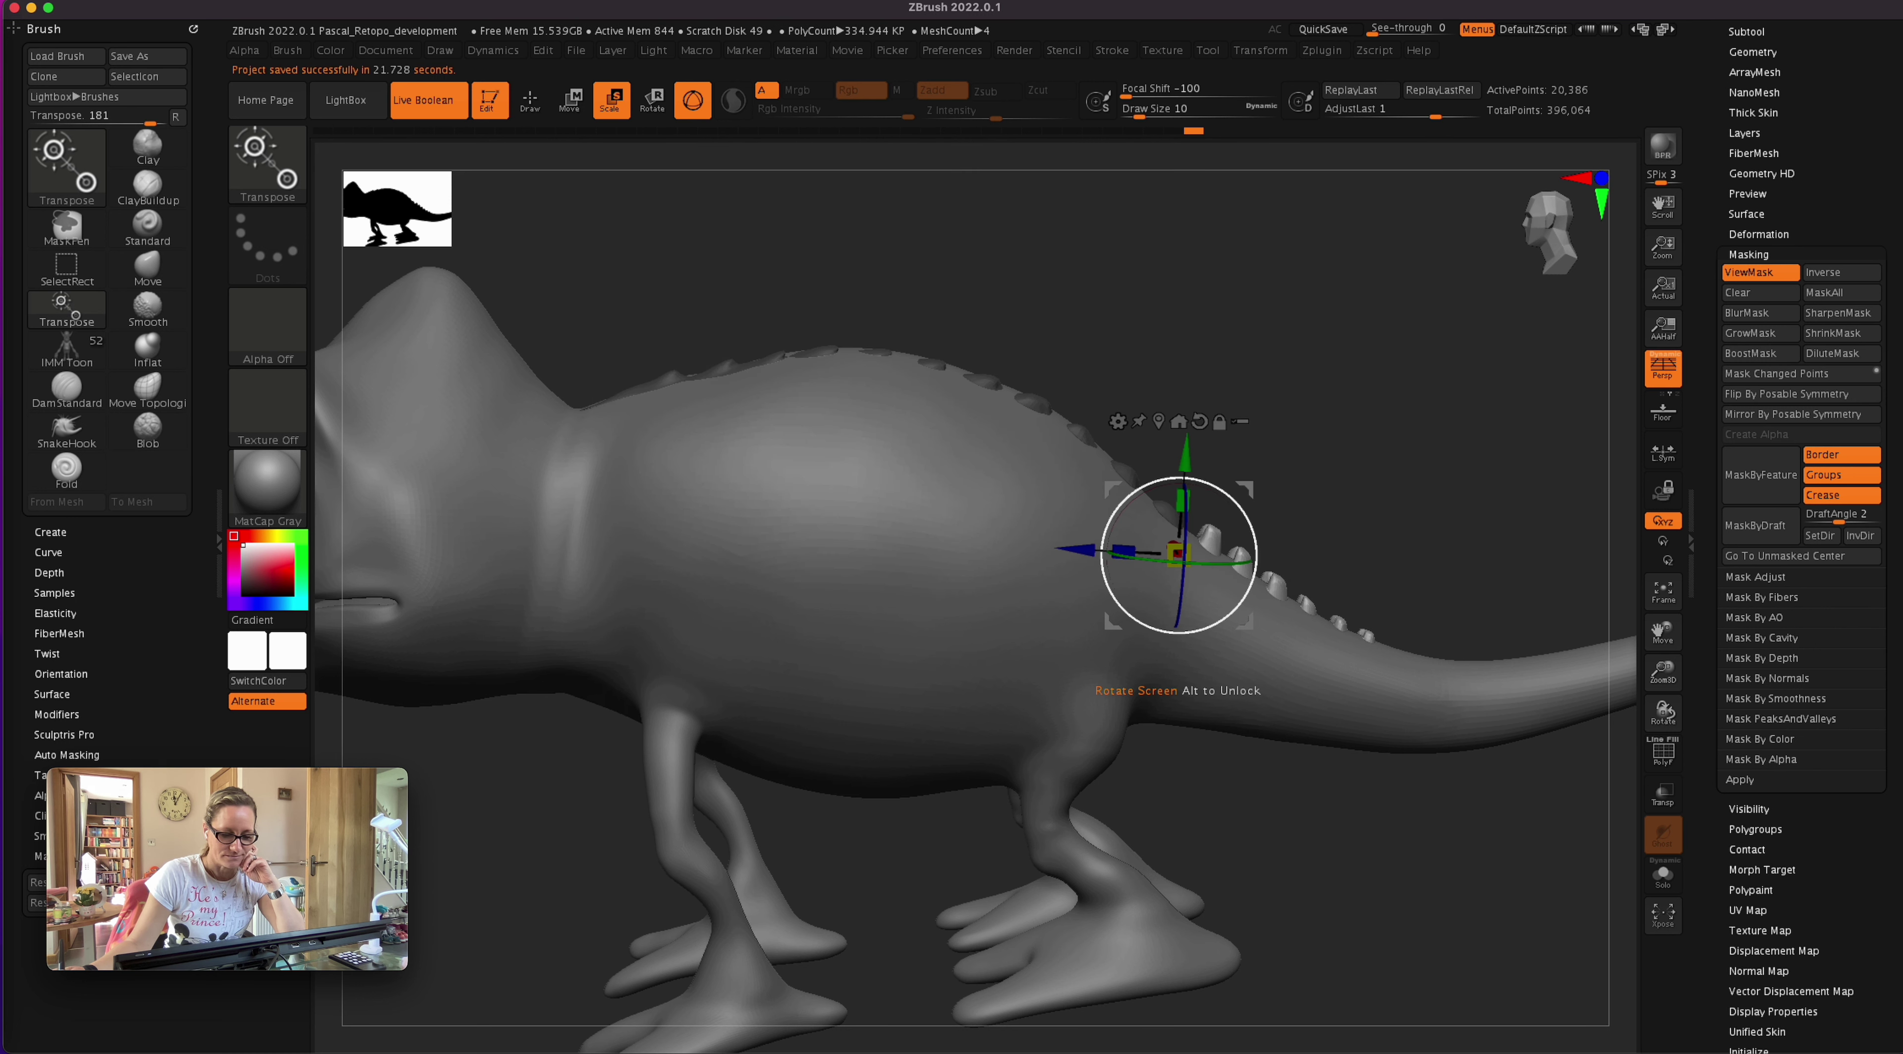